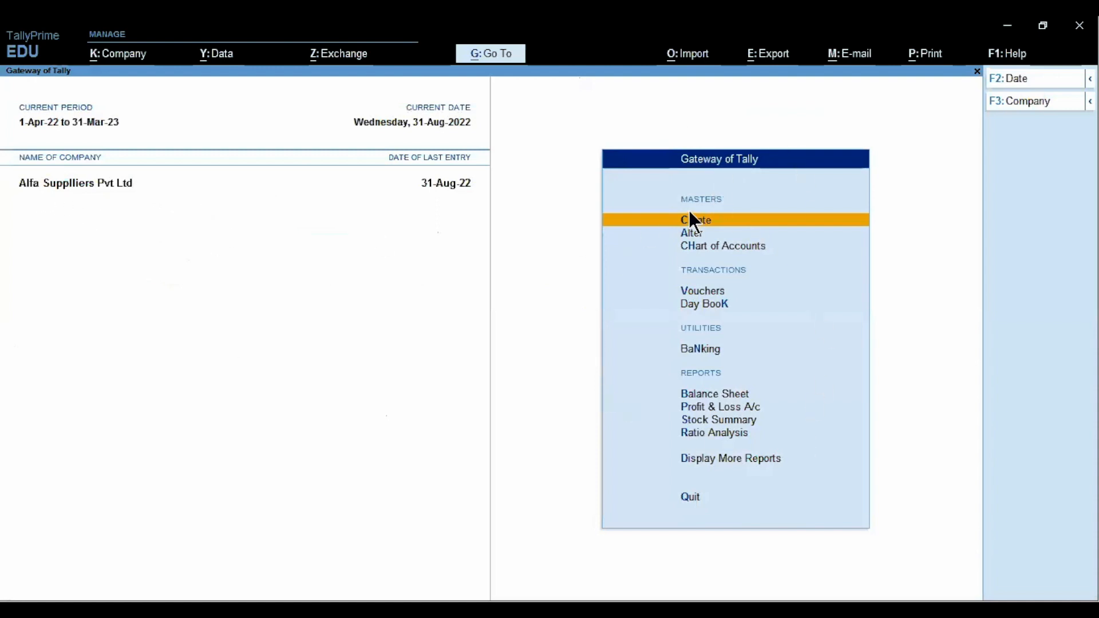
Open the Payment voucher type for alteration from the accounting masters.
key("a")
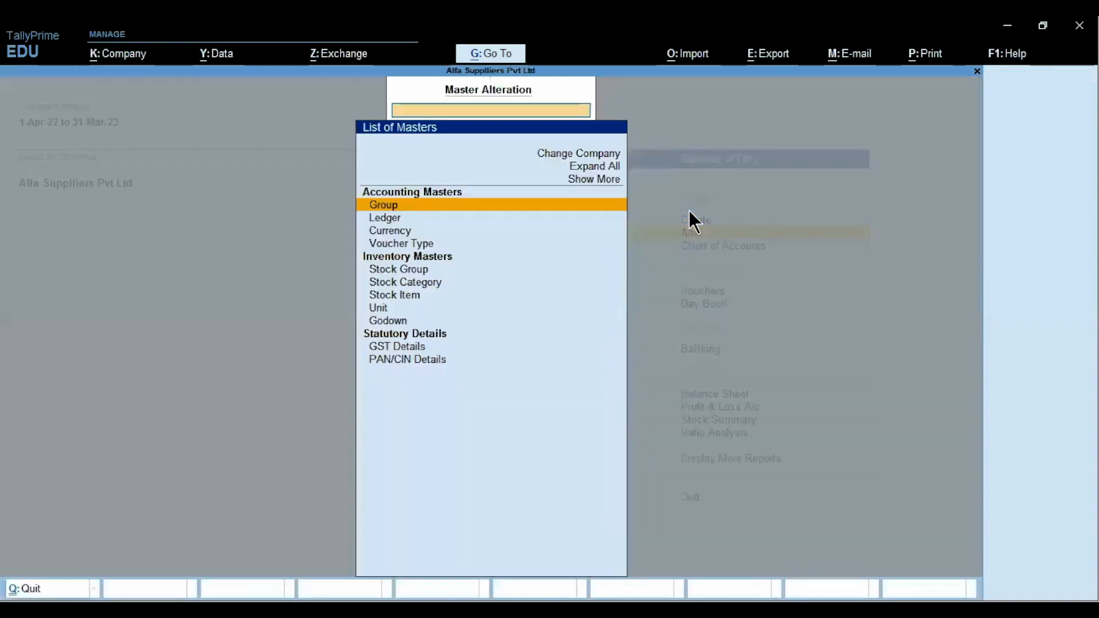
key("Down")
key("Down")
key("Down")
key("Return")
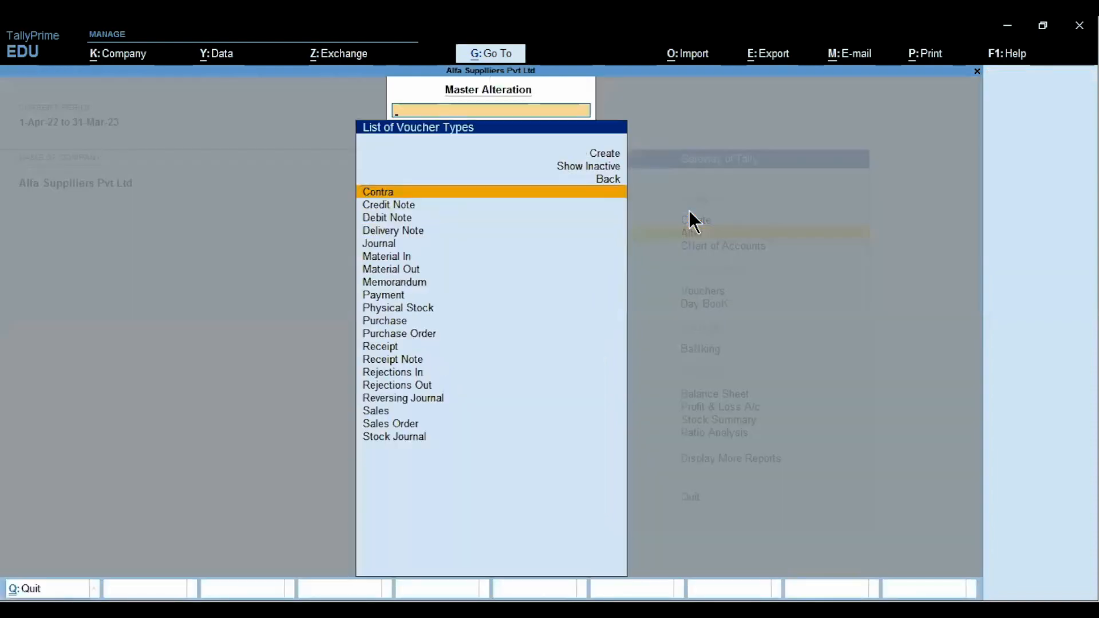
type("Pa")
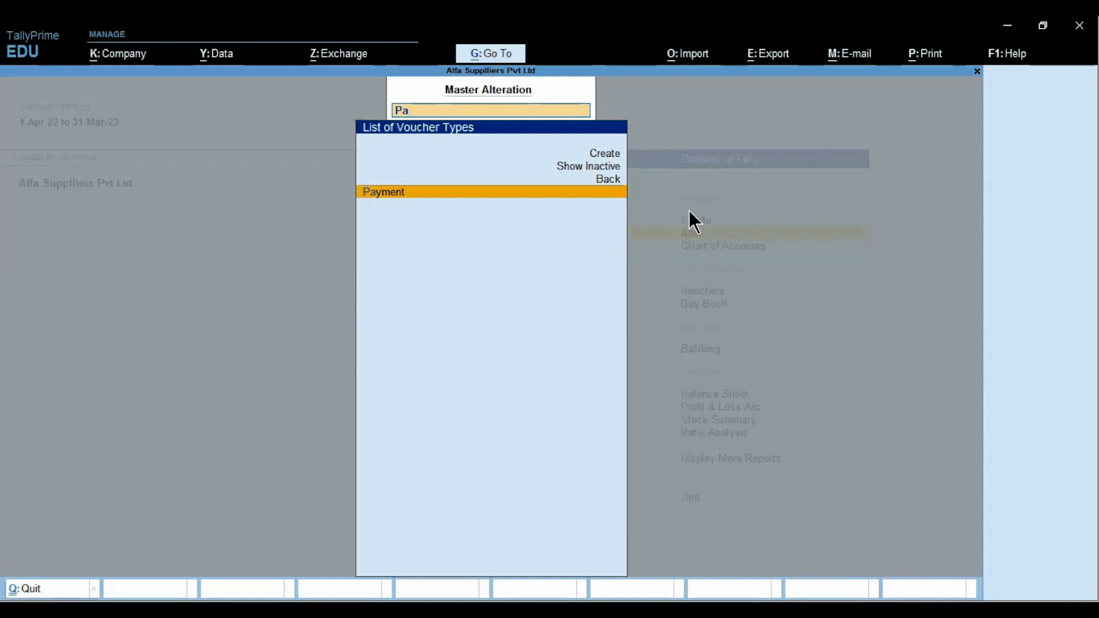
key("Return")
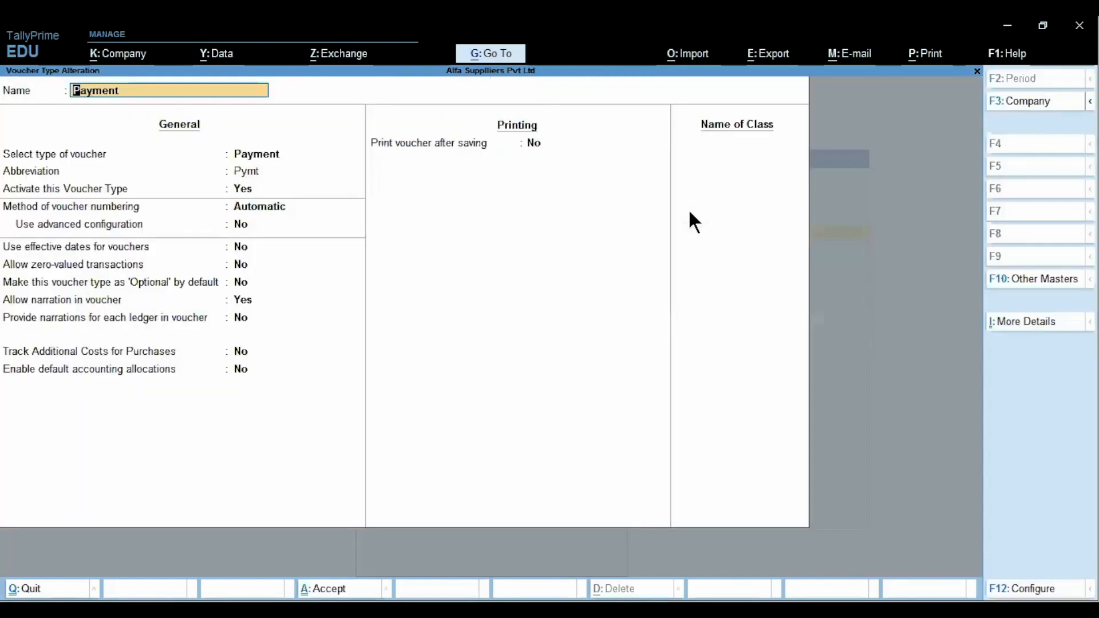
Go through the Payment voucher type's general and printing settings, keeping their existing values, up to the class name entry.
key("Return")
key("Return")
key("Return")
key("Return")
key("Return")
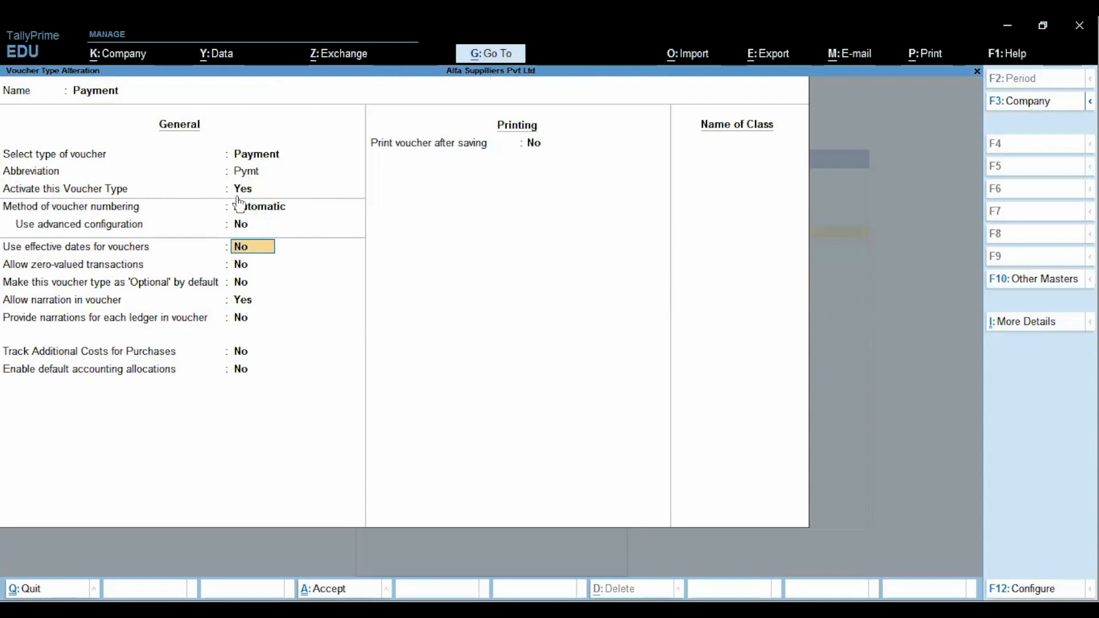
left_click(239, 264)
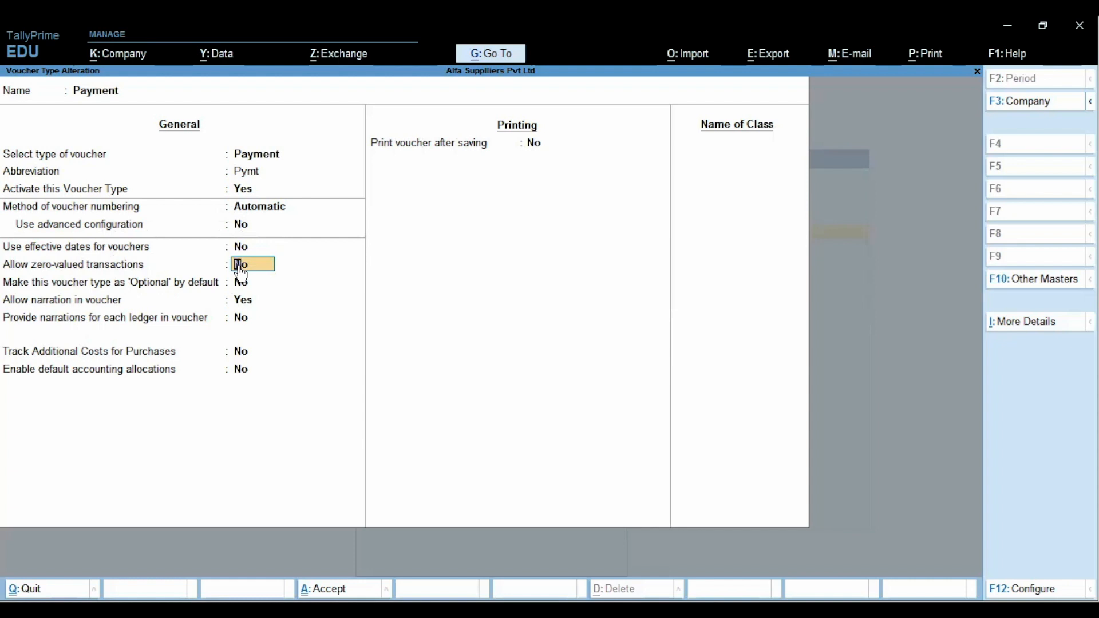
key("Return")
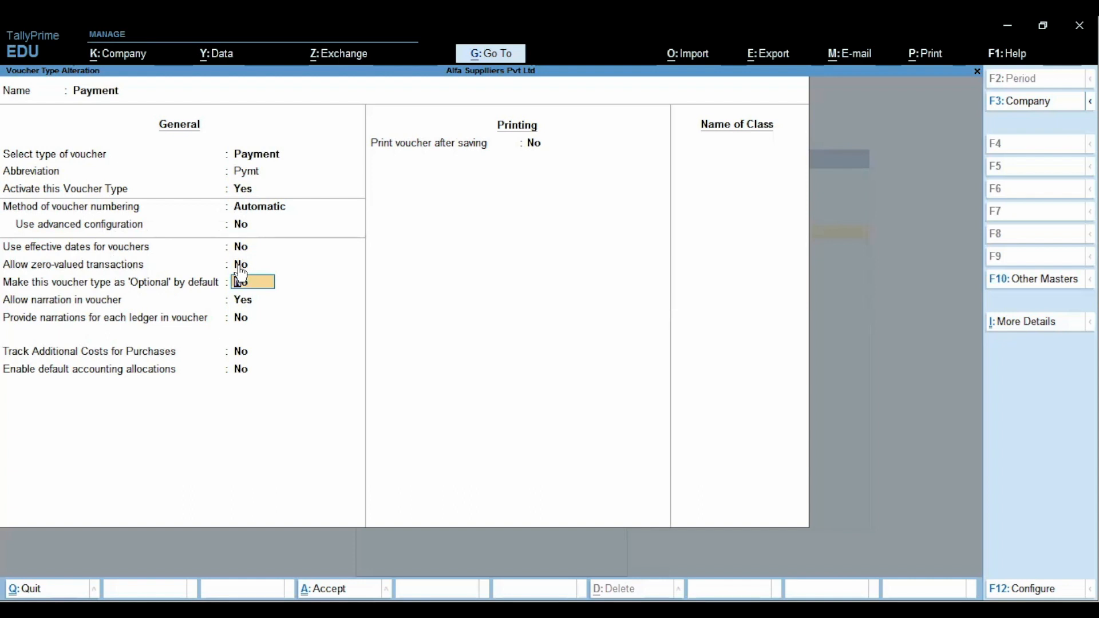
key("Return")
key("Return")
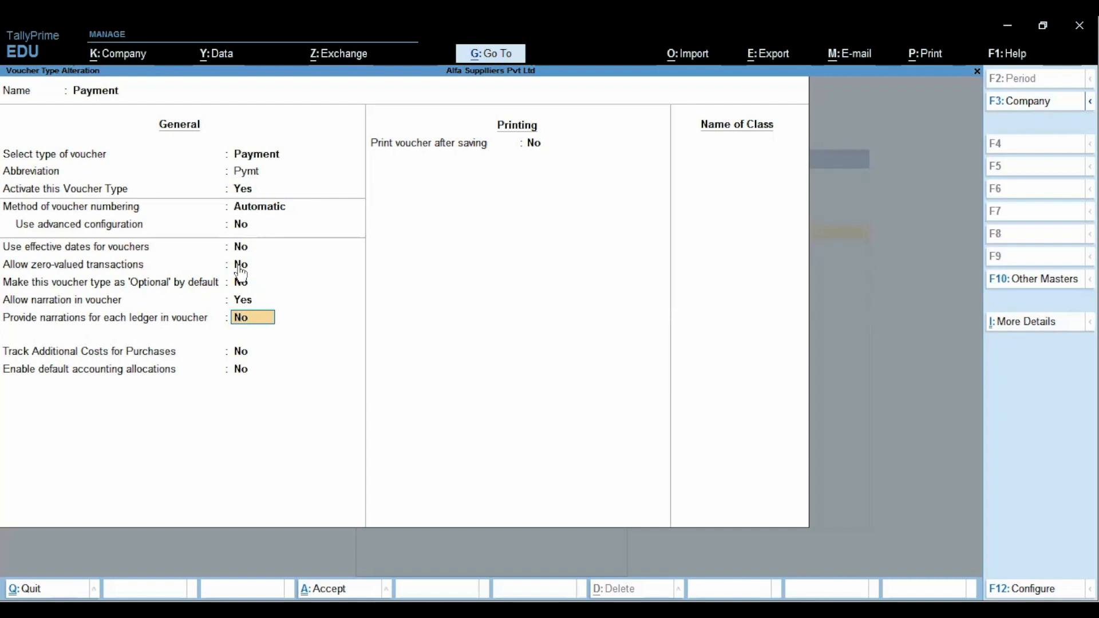
key("Return")
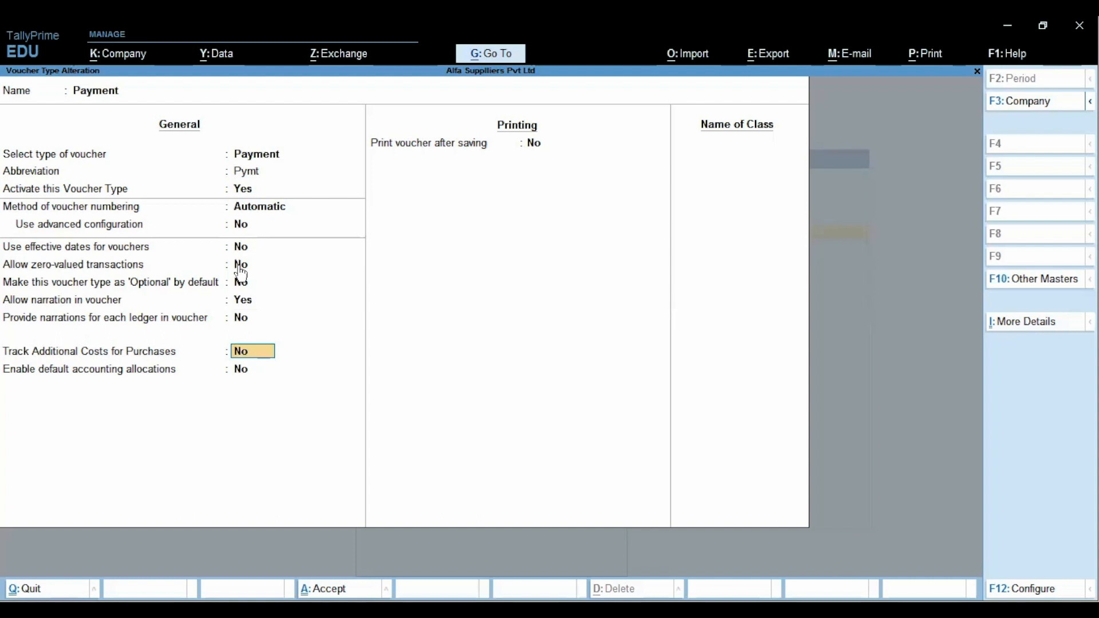
key("Return")
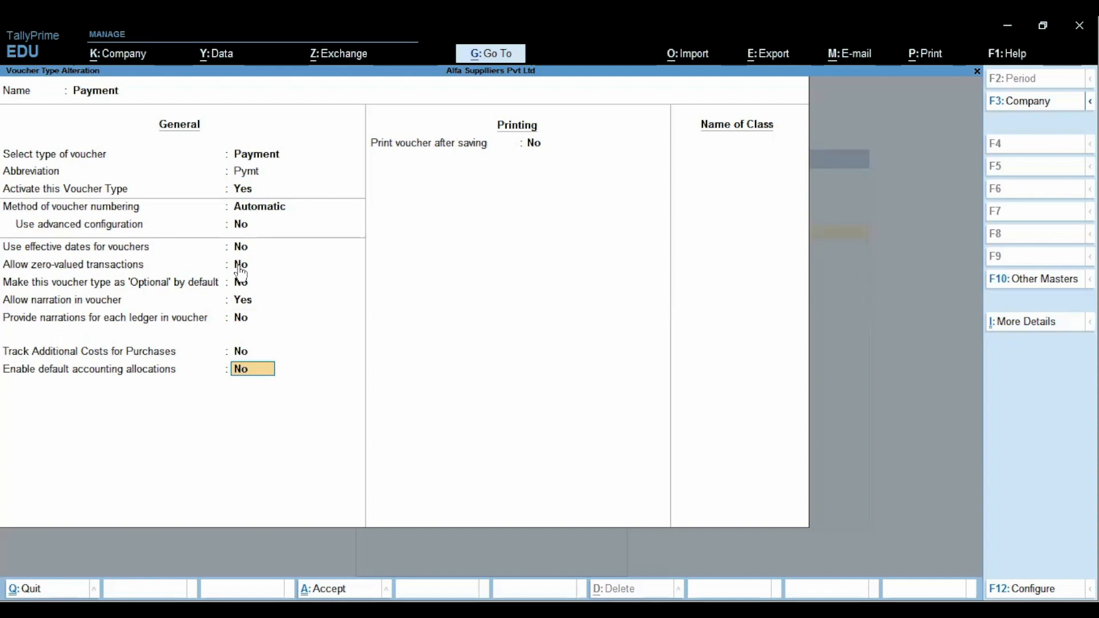
key("Return")
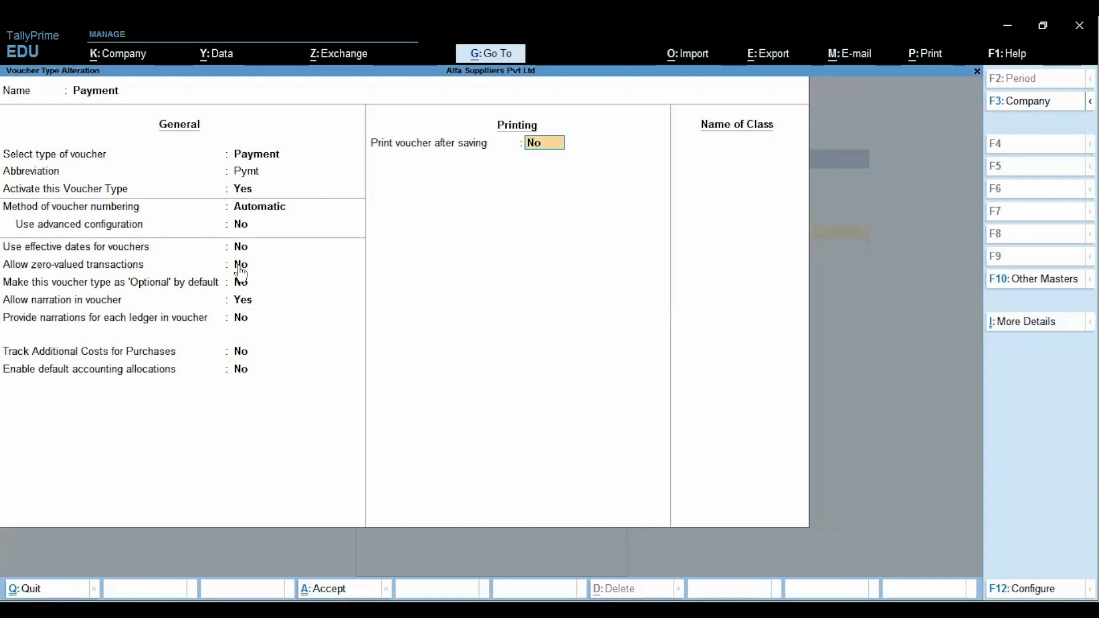
key("Return")
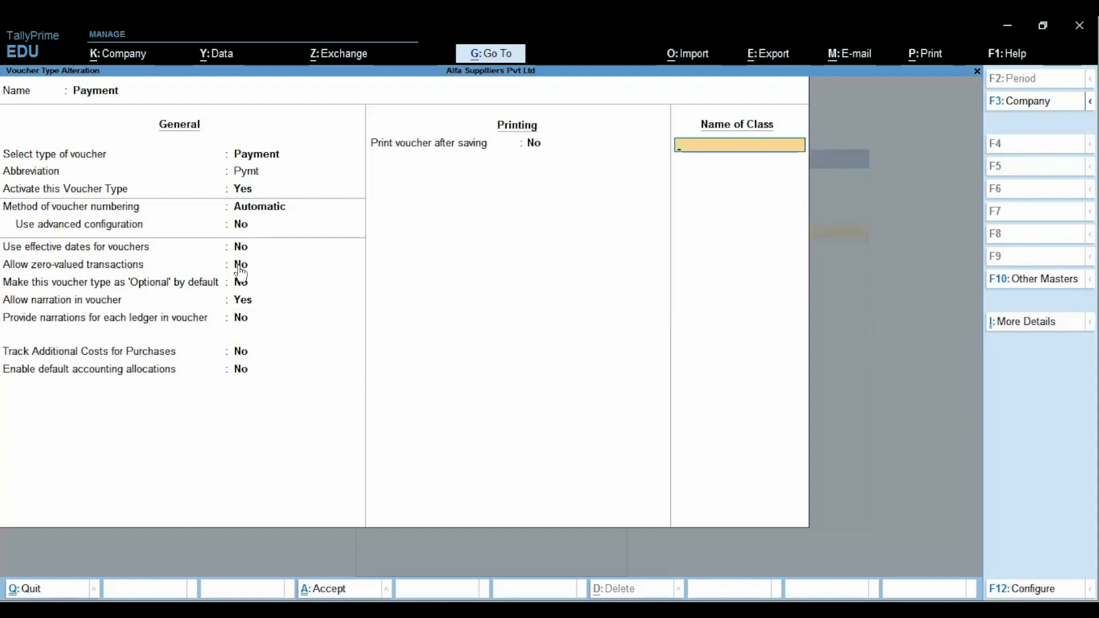
Add a voucher class named Cash Payment and exclude the Bank Accounts and Bank OD A/c groups from it.
type("Cash Payment")
key("Return")
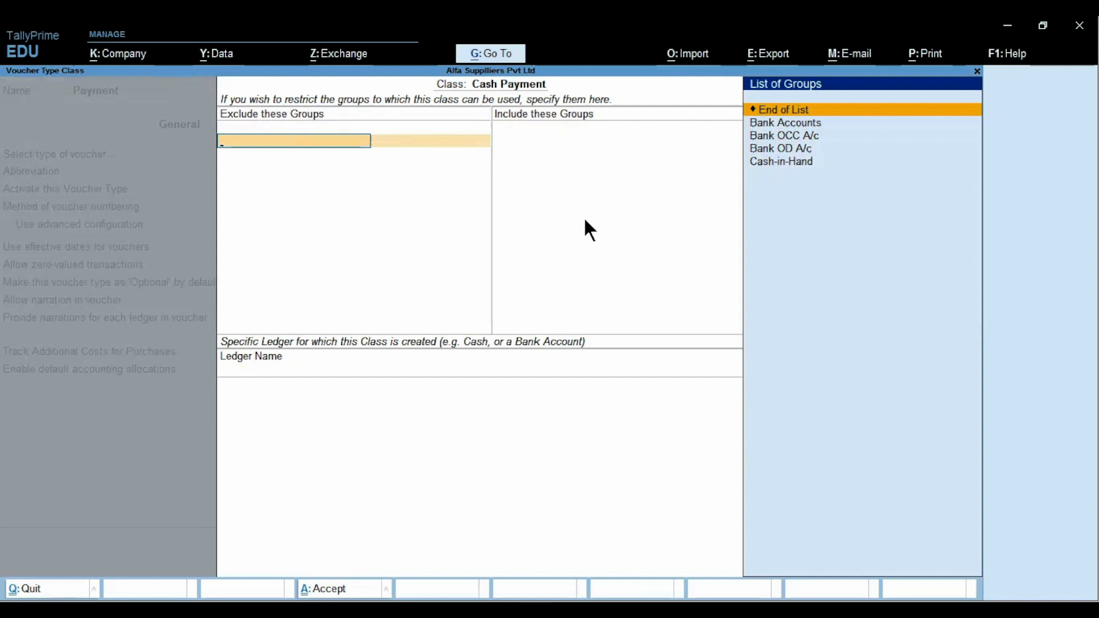
key("Down")
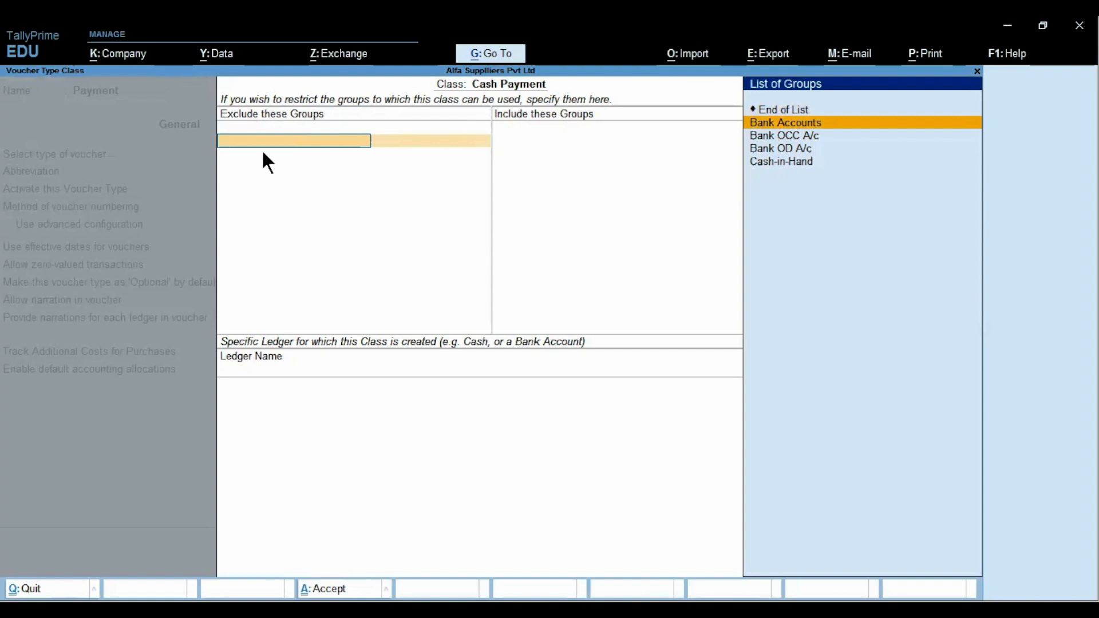
key("Return")
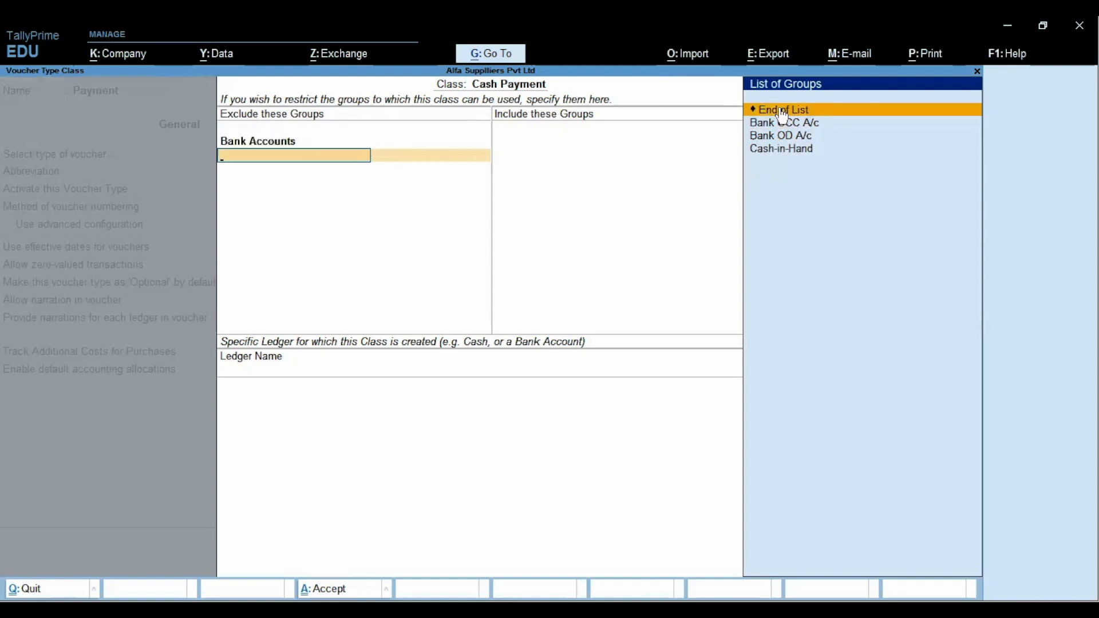
key("Down")
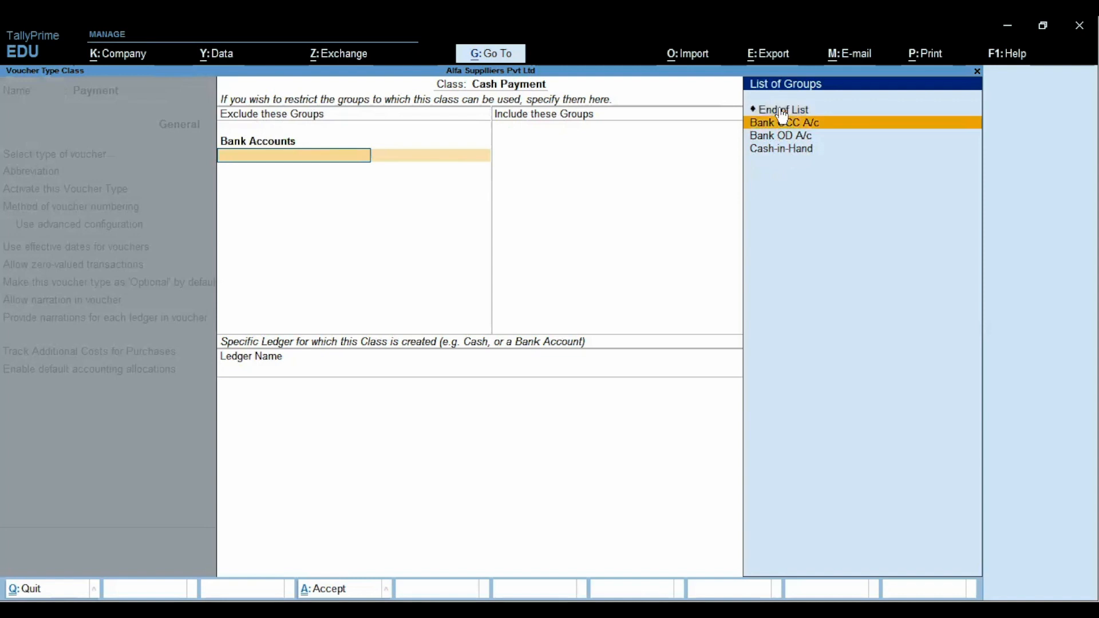
key("Return")
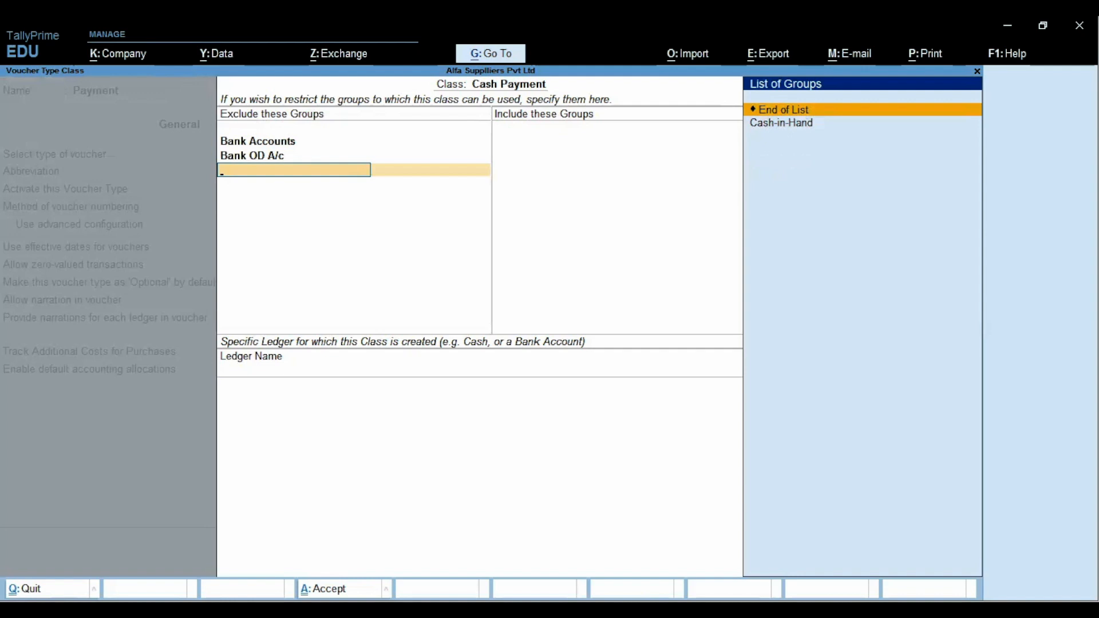
key("Return")
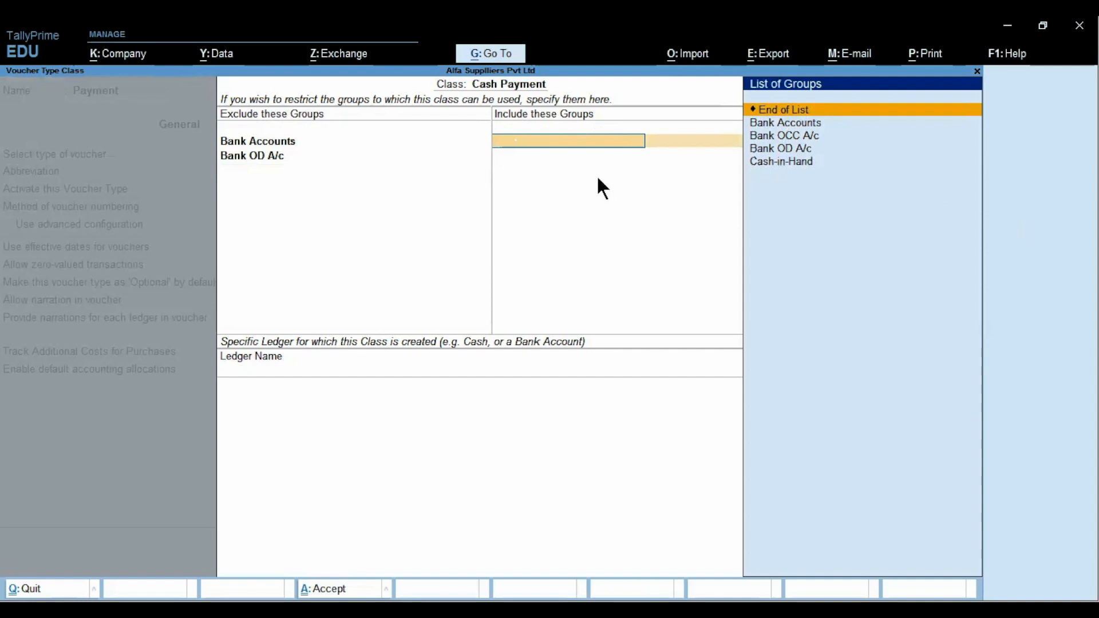
Include the Cash-in-Hand group in the Cash Payment class and save the class with Cash as its specific ledger.
left_click(783, 163)
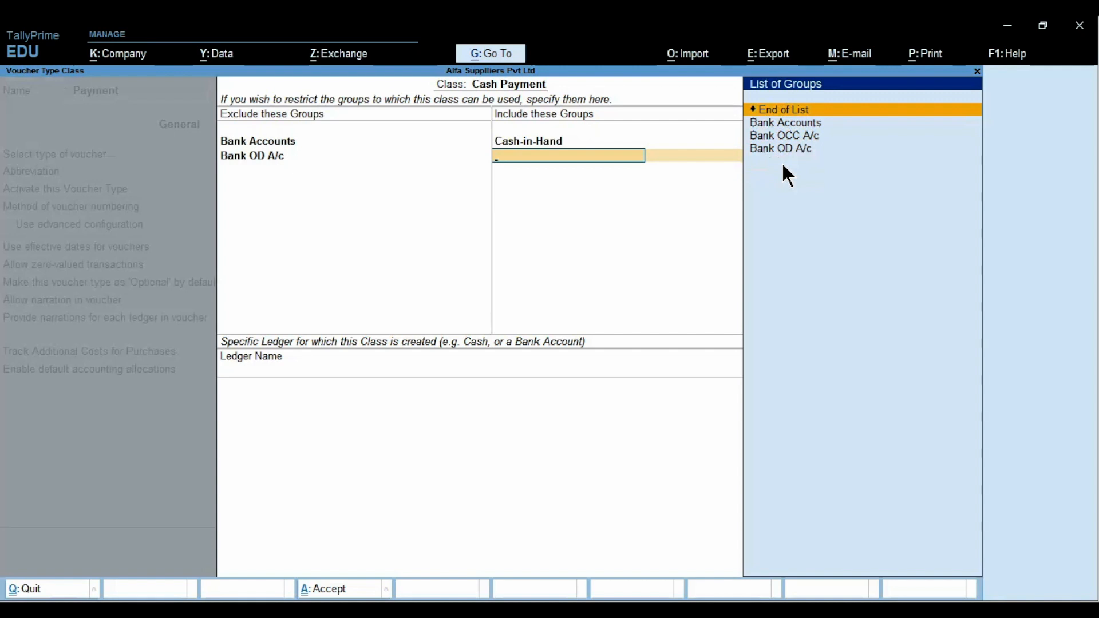
key("Return")
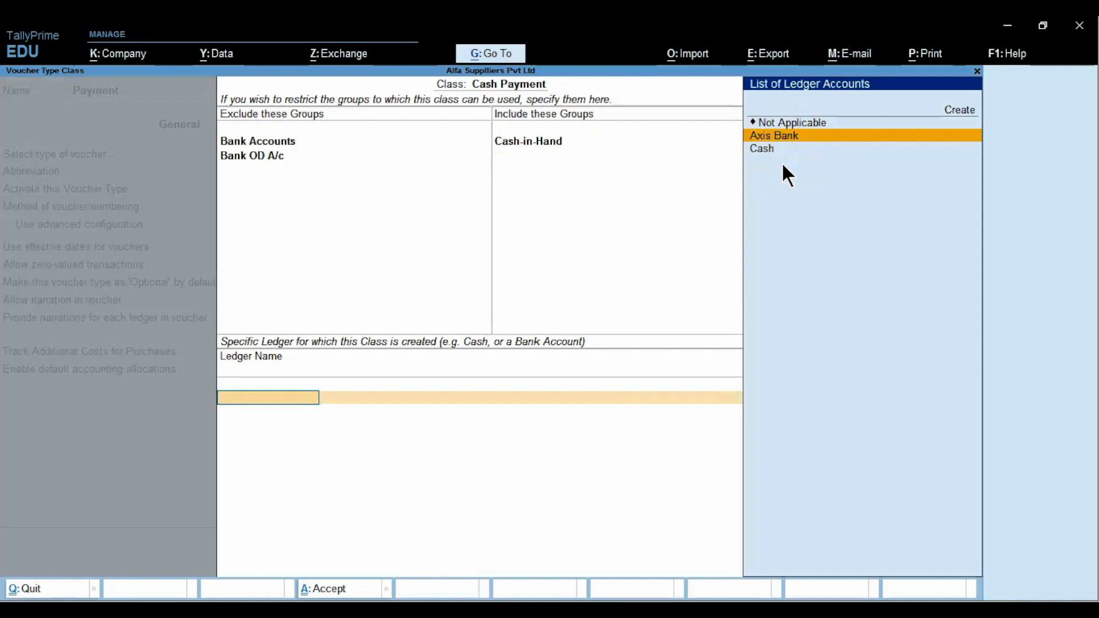
key("Down")
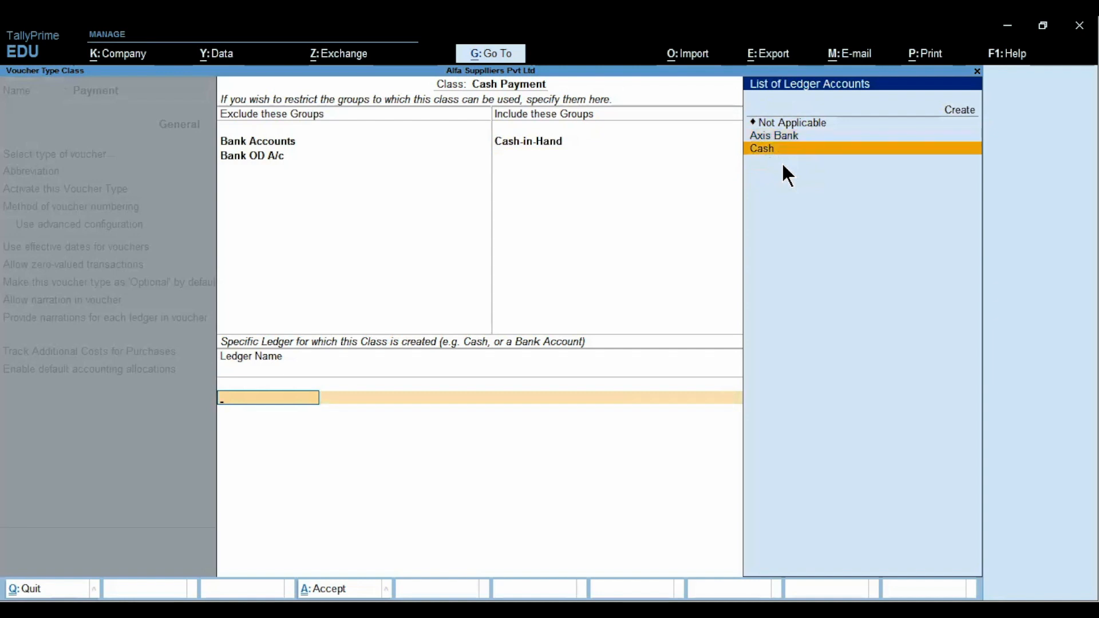
key("ctrl+a")
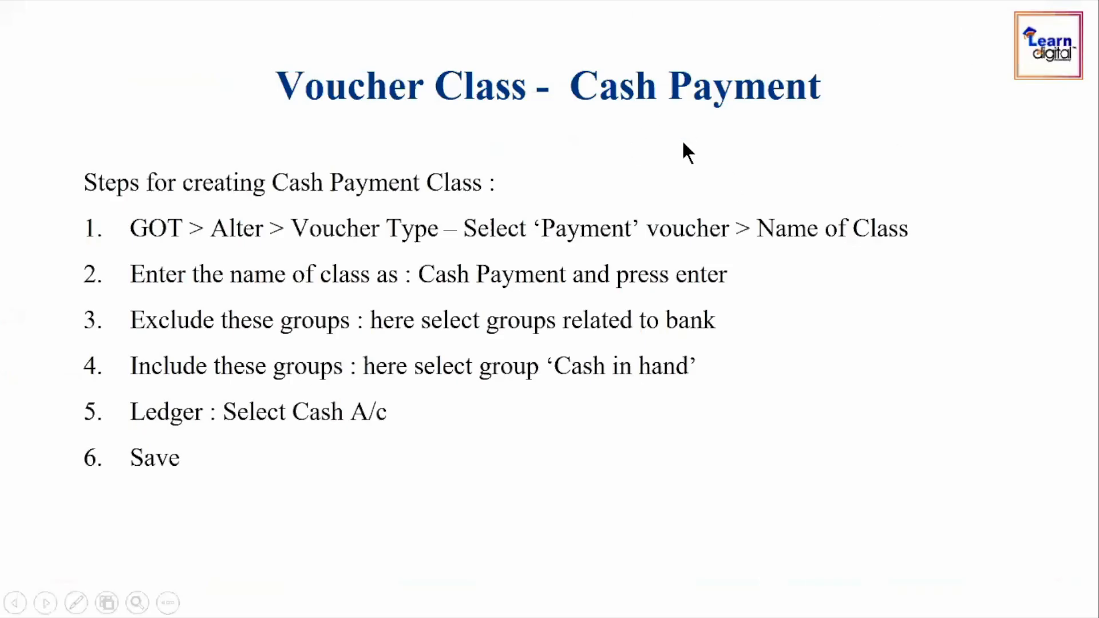
key("Right")
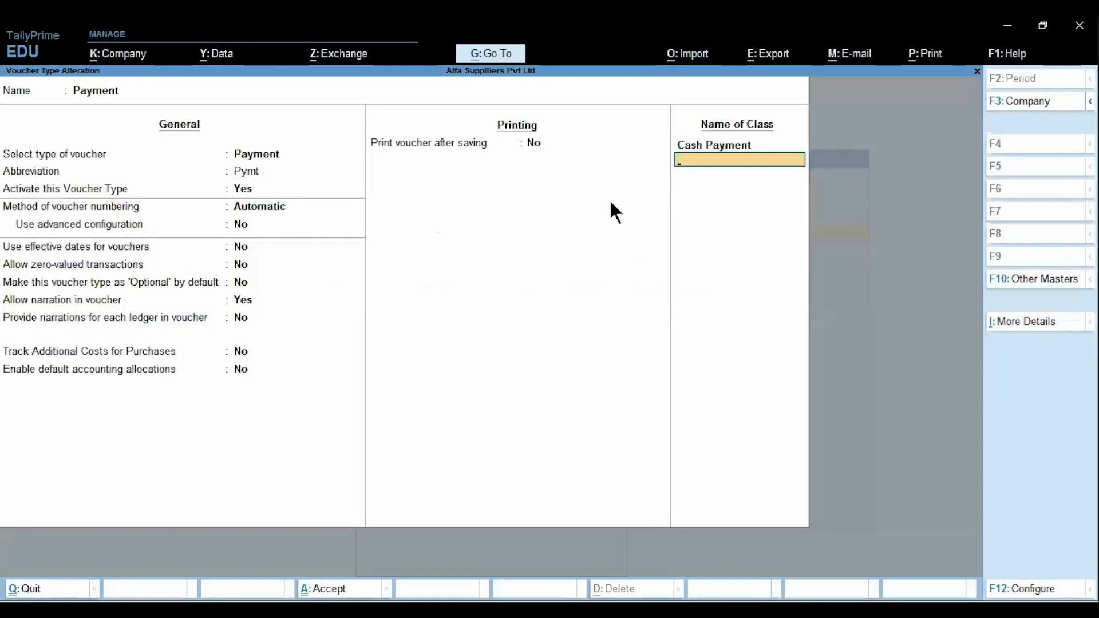
Add a second voucher class named Bank Payment and exclude the Cash-in-Hand group from it.
type("Bank Payment")
key("Return")
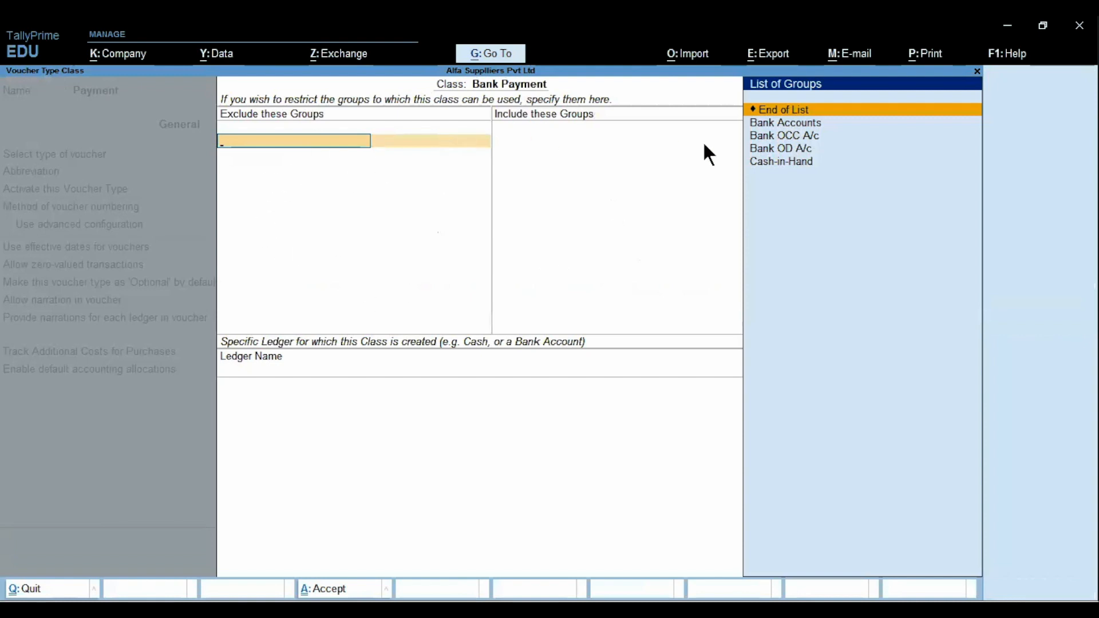
left_click(761, 161)
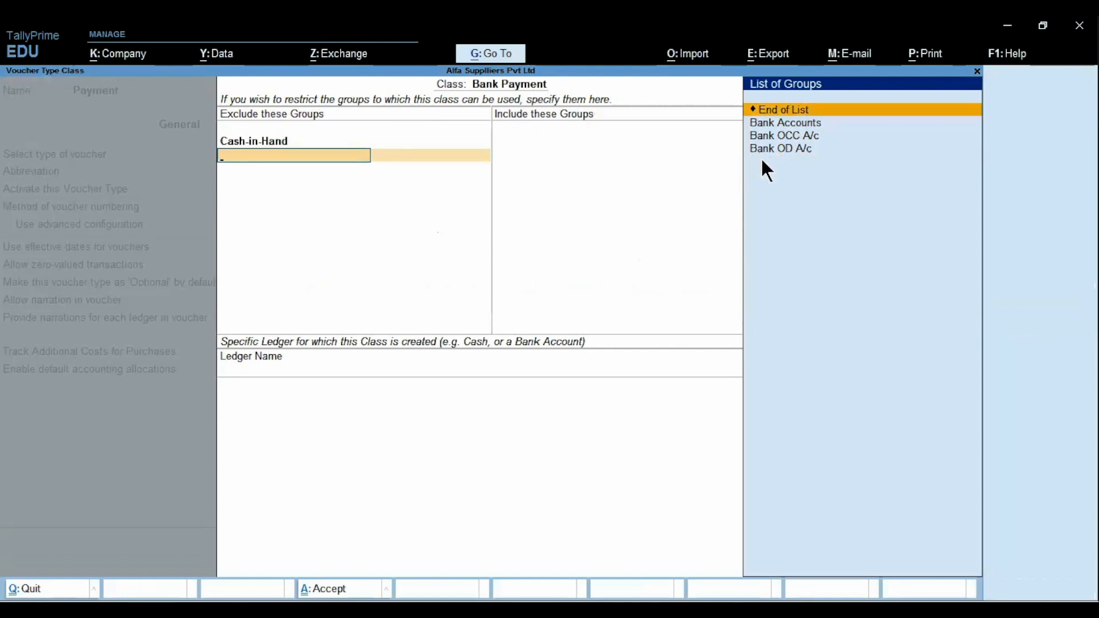
key("Return")
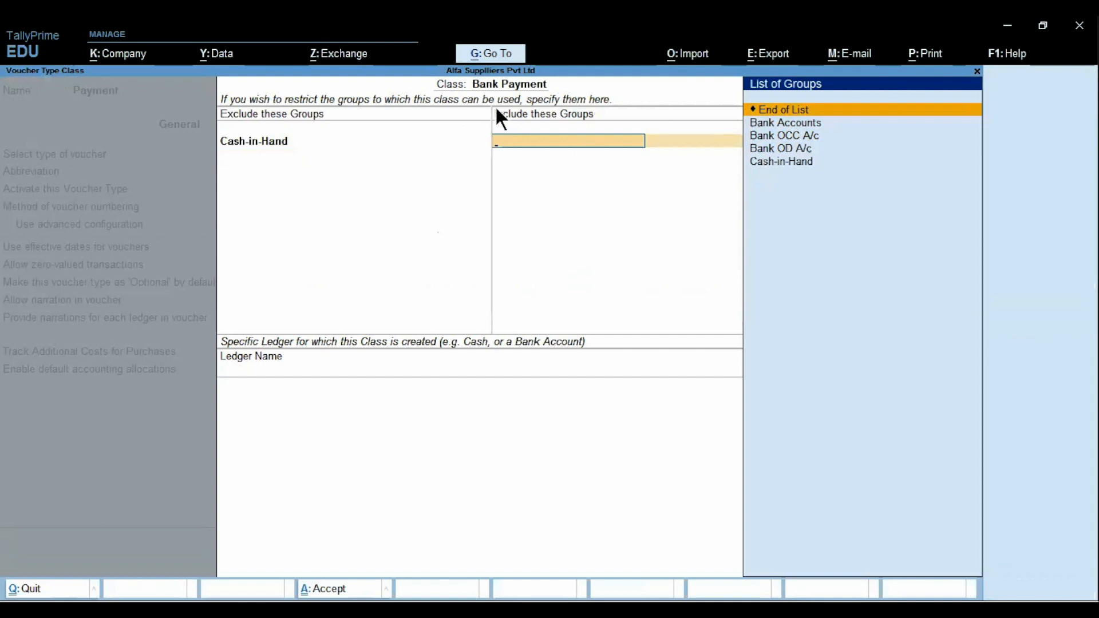
Include Bank Accounts and Bank OD A/c in the Bank Payment class and save it with Axis Bank as its specific ledger.
left_click(796, 125)
left_click(797, 133)
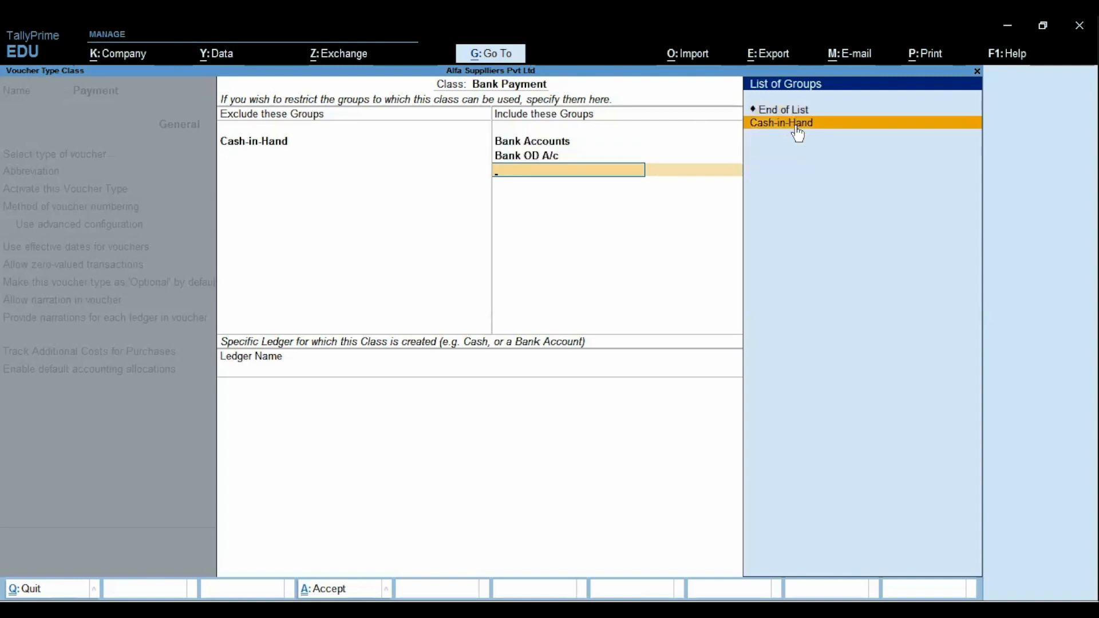
left_click(798, 125)
key("BackSpace")
key("Return")
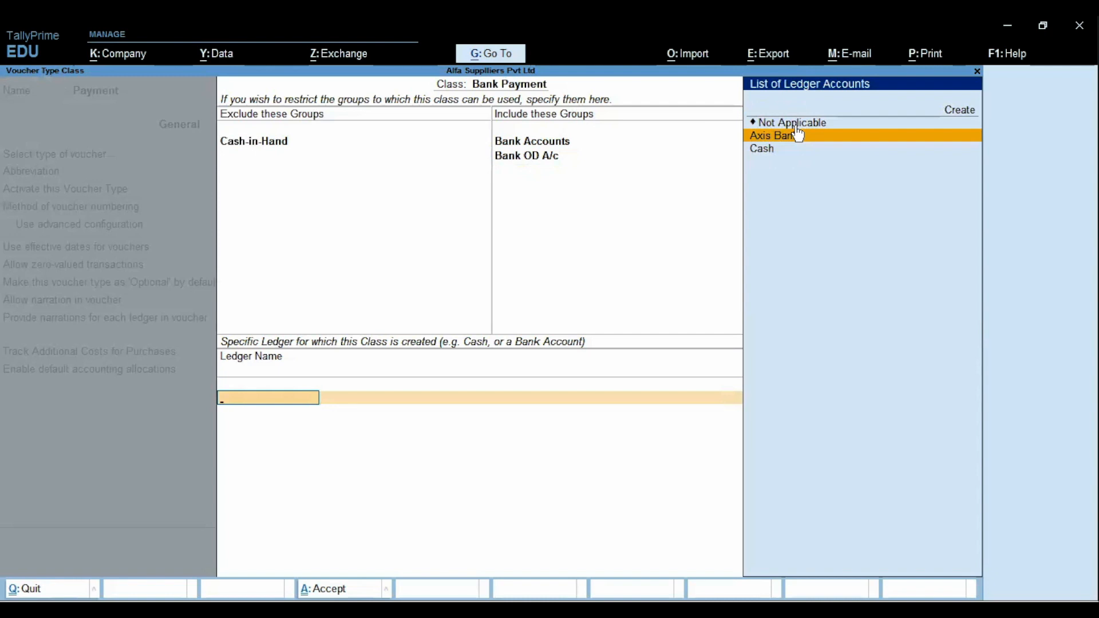
left_click(798, 135)
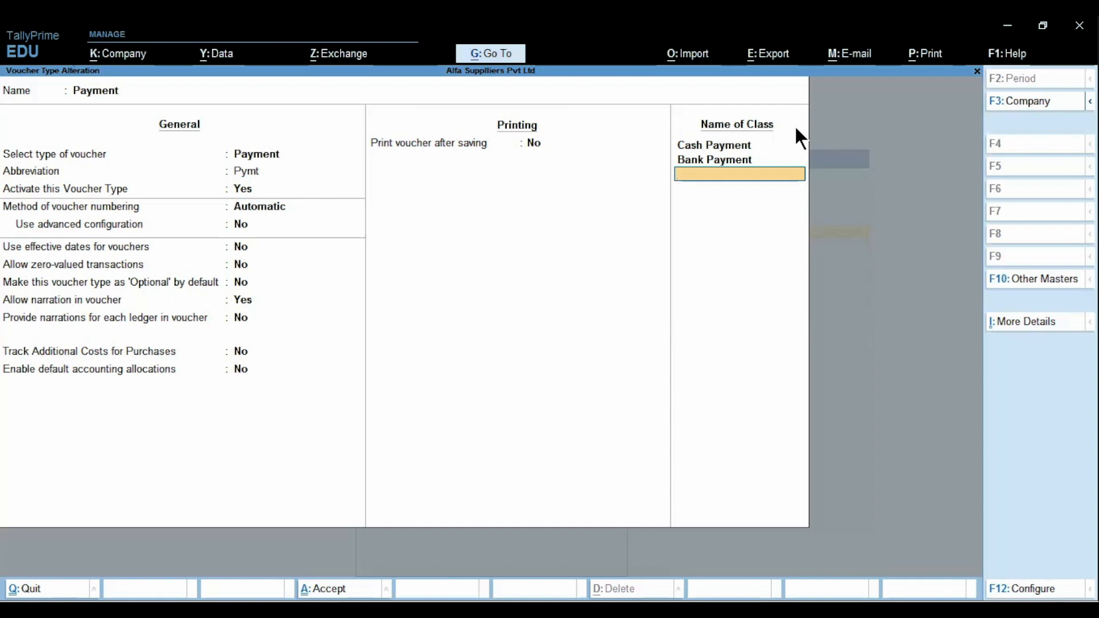
Save the altered Payment voucher type and return to the Gateway of Tally.
key("Return")
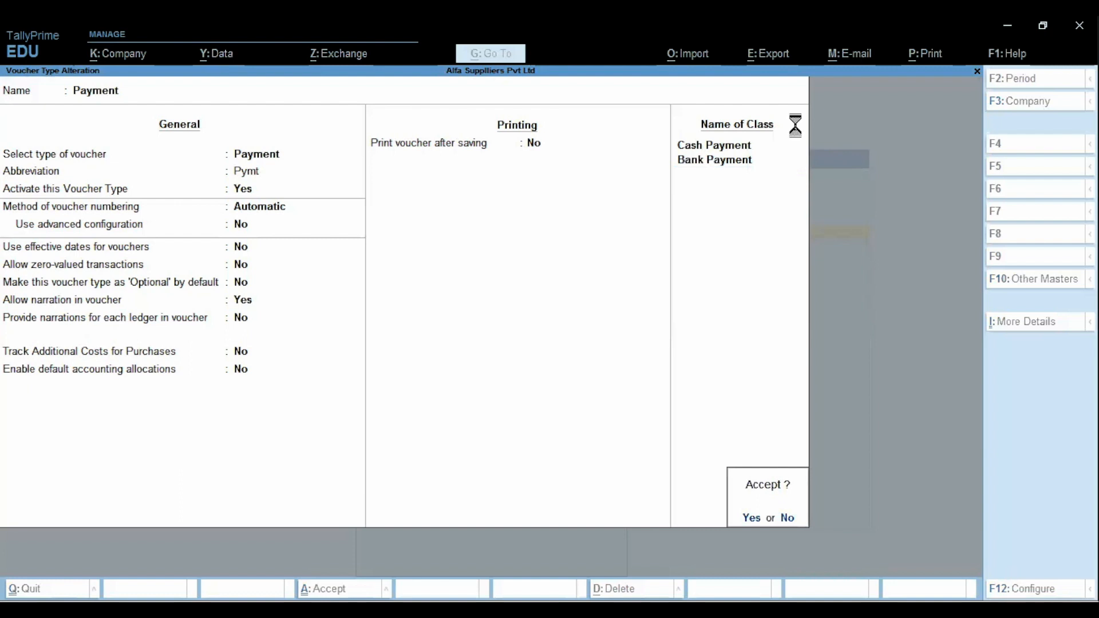
key("Return")
key("Escape")
key("Escape")
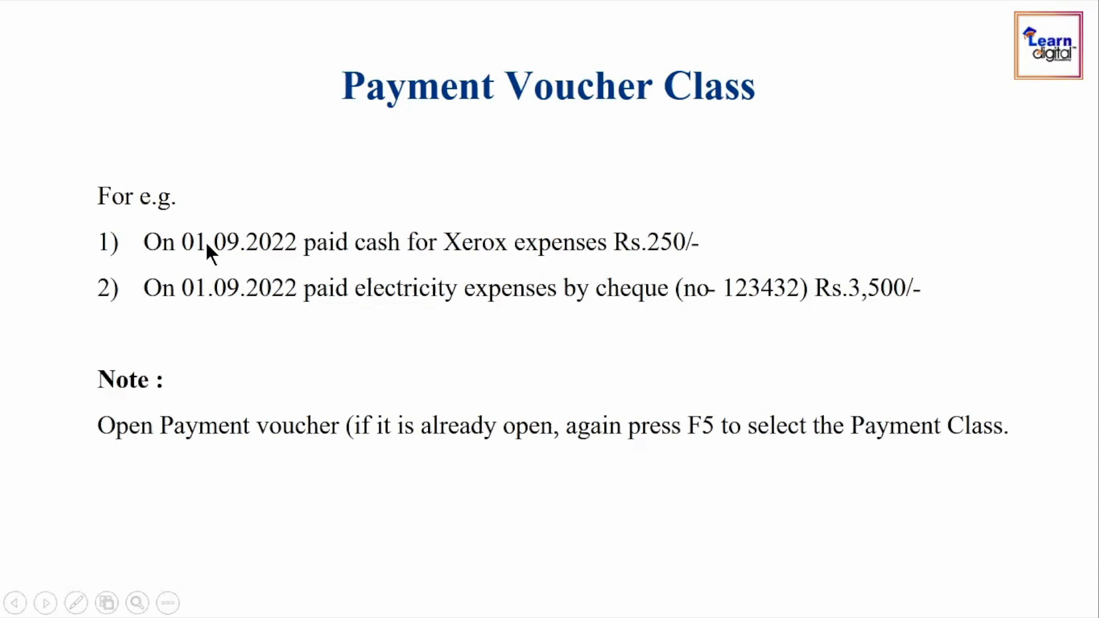
Switch back to TallyPrime and open a new Payment voucher with the Cash Payment class.
key("alt+Tab")
key("v")
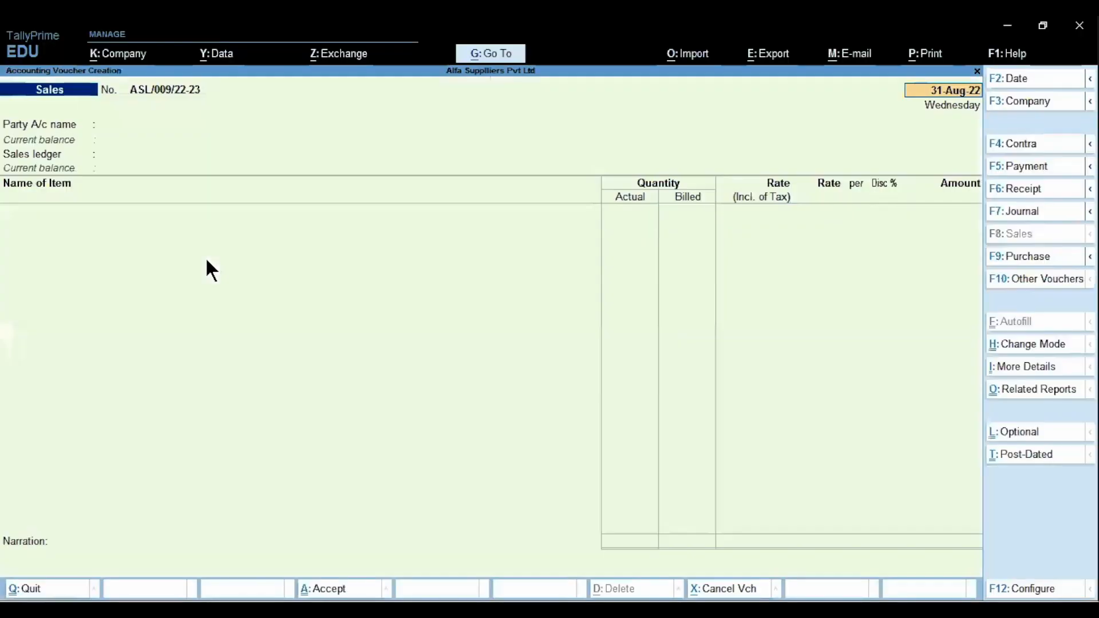
left_click(1009, 167)
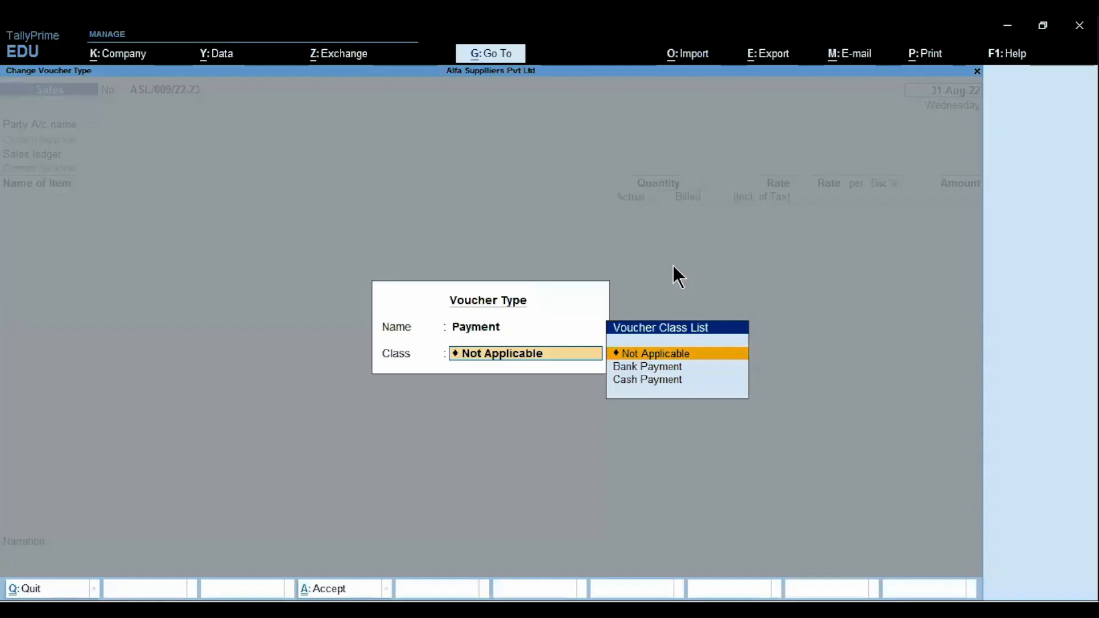
key("Down")
key("Down")
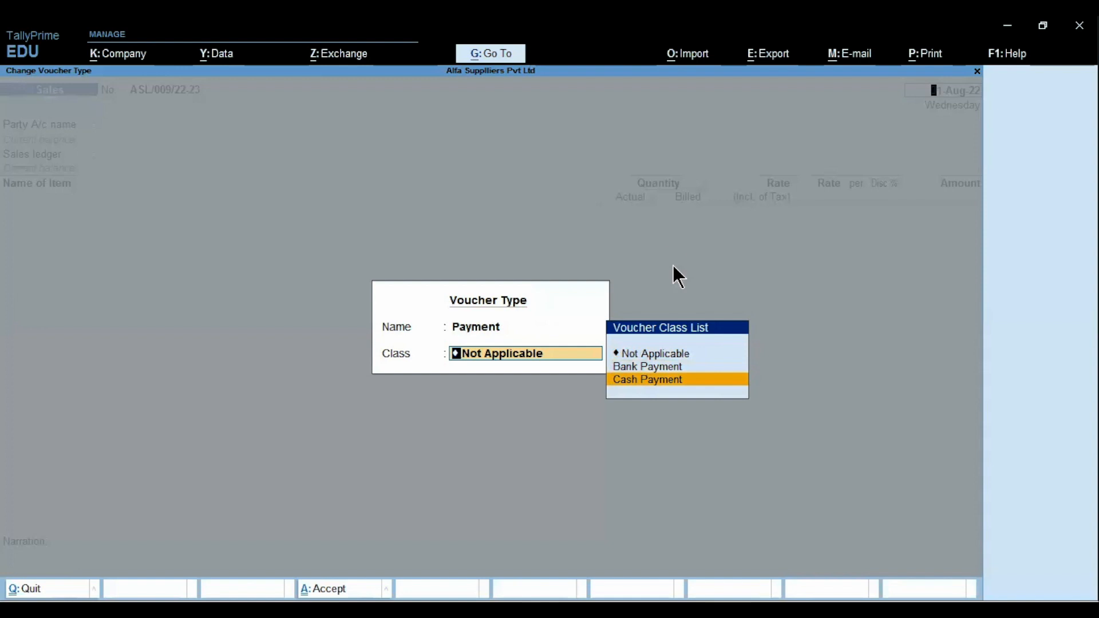
key("Return")
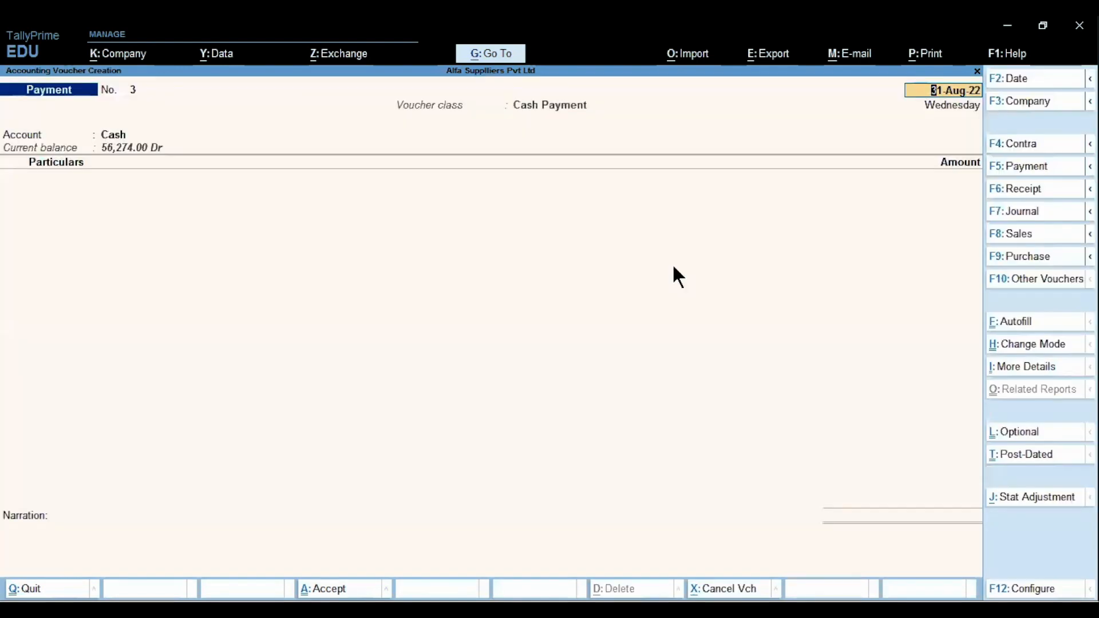
Date the payment voucher 1-Sep-22 and start creating an expense ledger named Printing and Stationery Exp.
type("1.9")
key("Return")
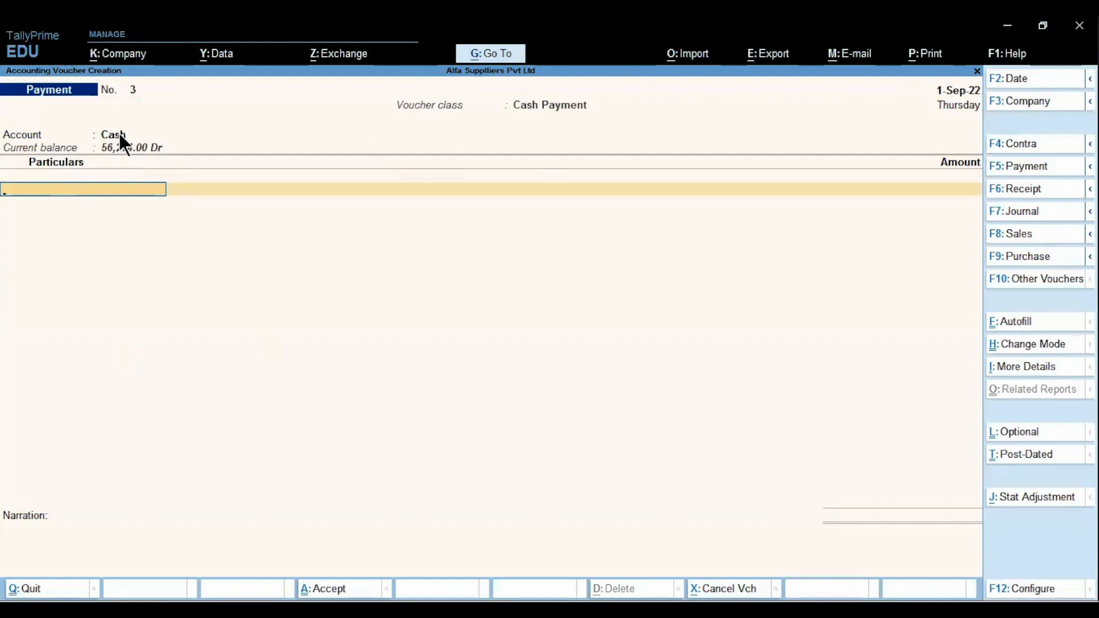
type("Pr")
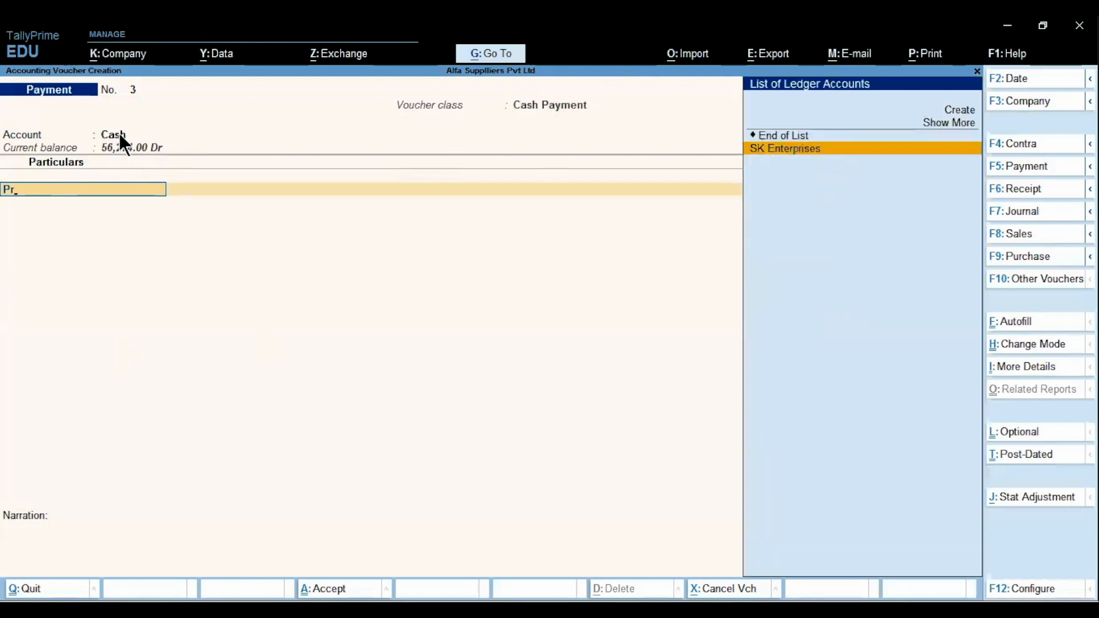
key("alt+c")
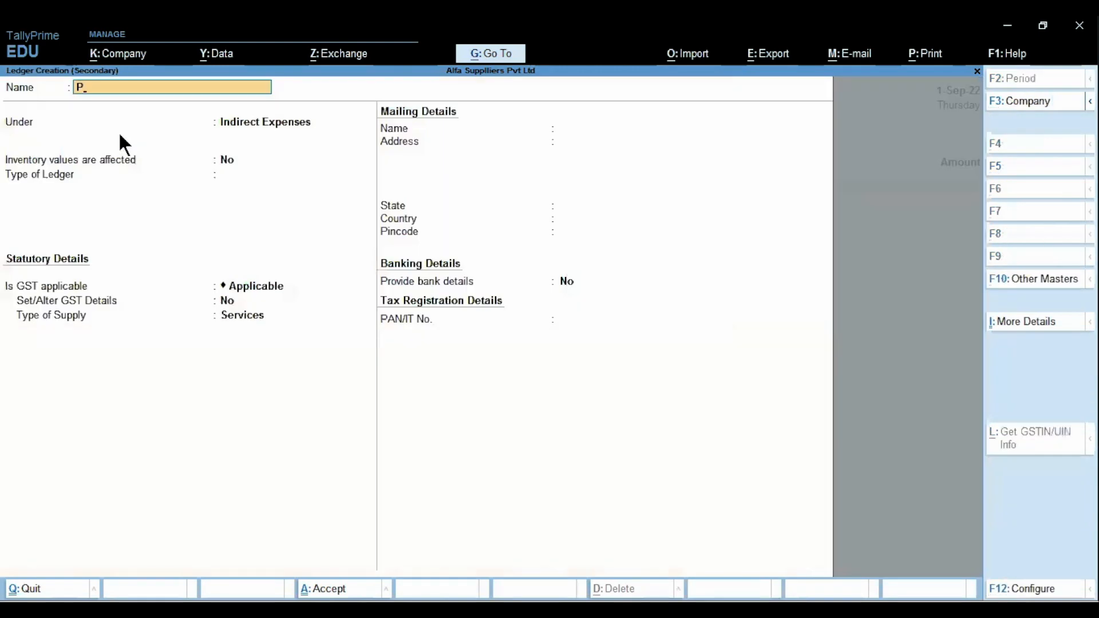
type("intg")
key("BackSpace")
key("BackSpace")
key("BackSpace")
type("nting and Stationery Exp")
key("Return")
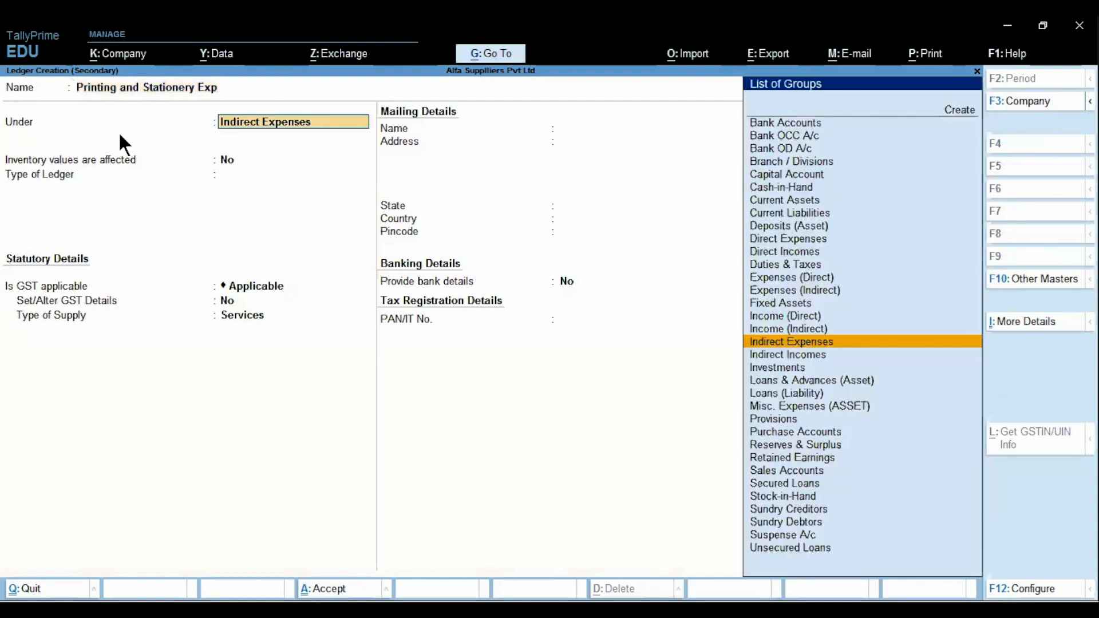
Keep the new ledger under Indirect Expenses, set its ledger type and GST applicability to Not Applicable, and save it.
key("Return")
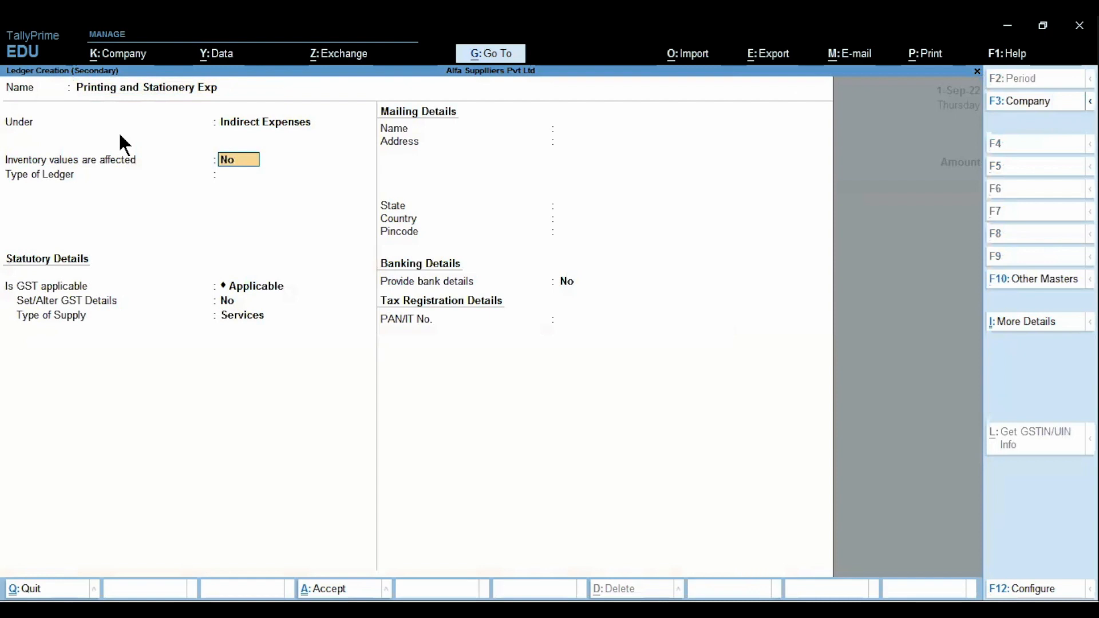
key("Return")
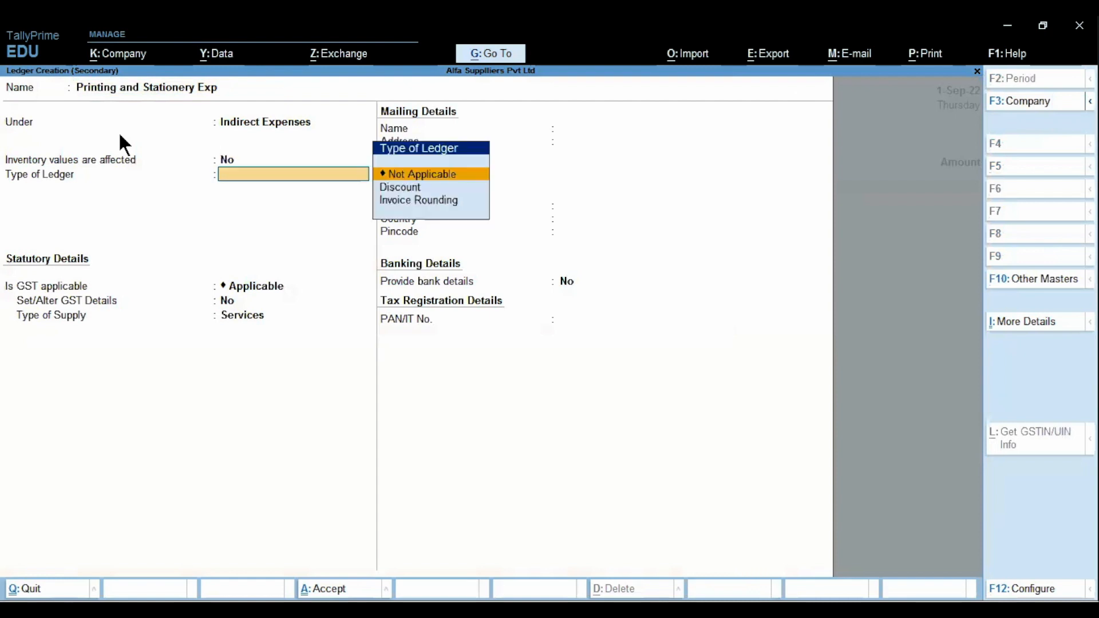
key("Return")
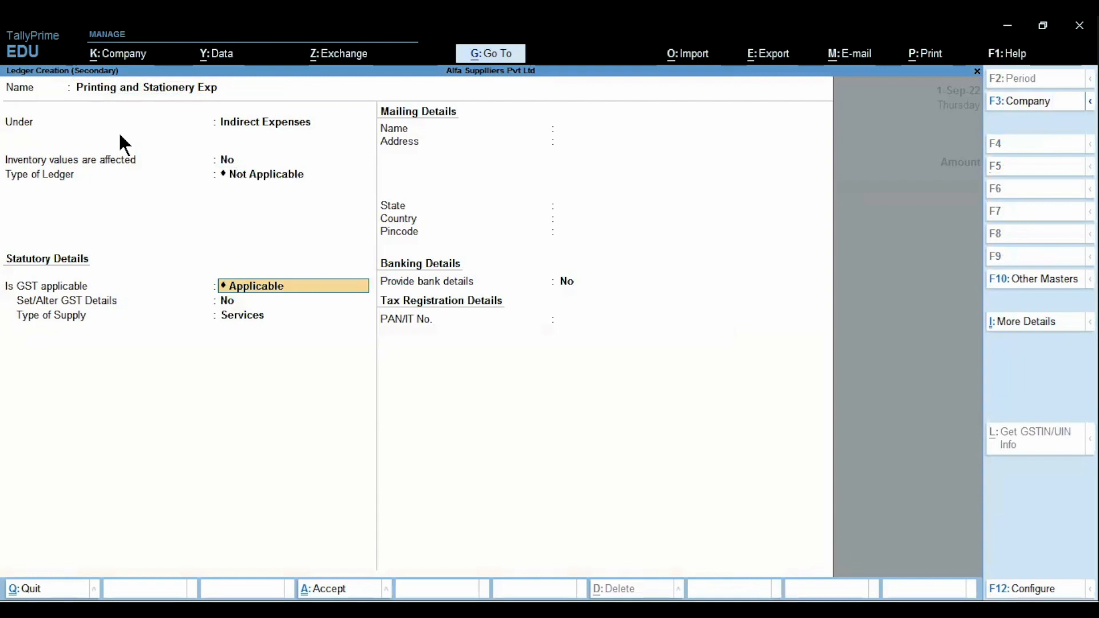
key("BackSpace")
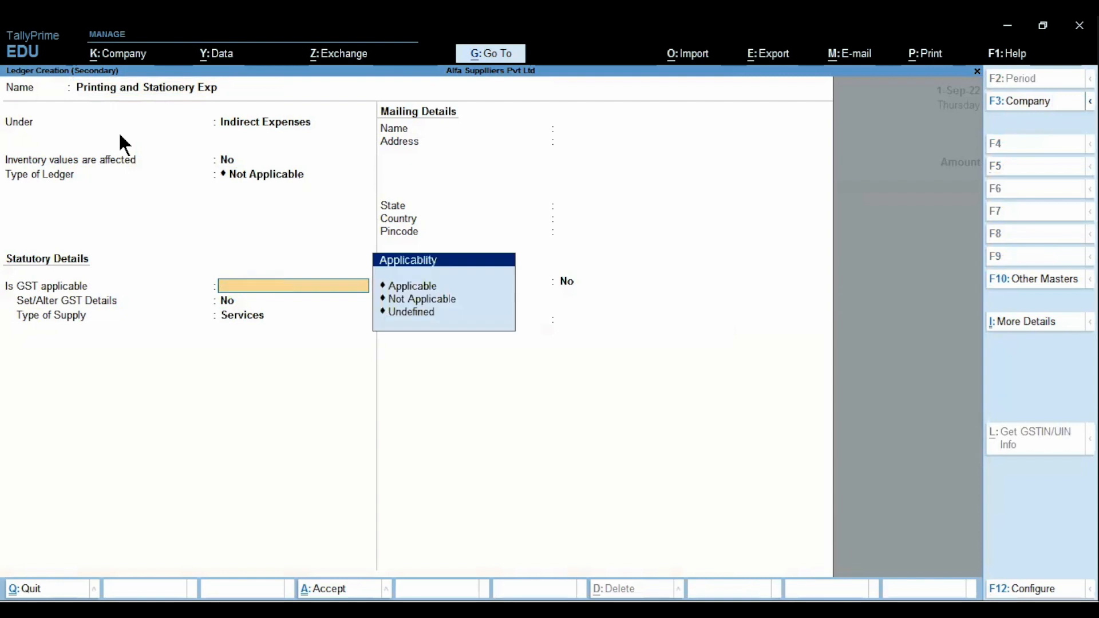
key("Down")
key("Down")
key("Return")
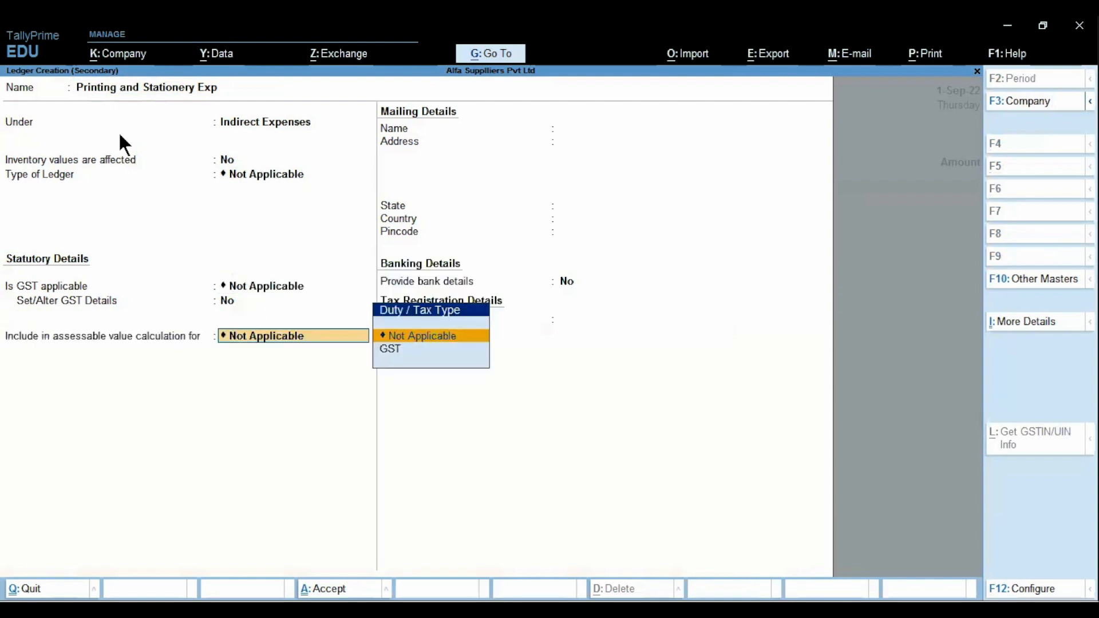
key("ctrl")
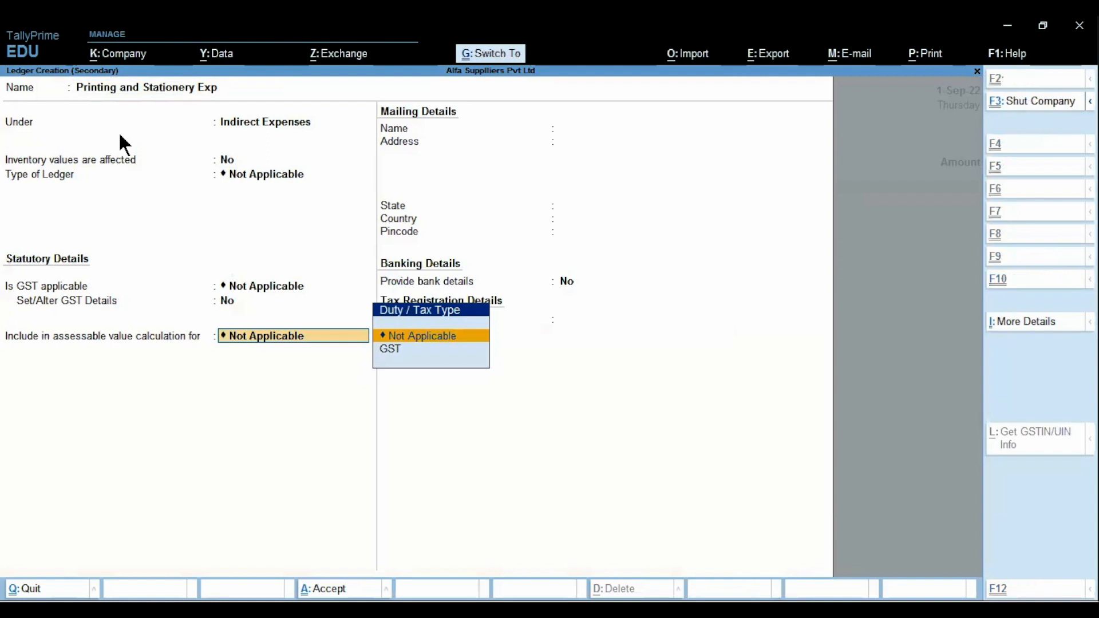
key("ctrl+a")
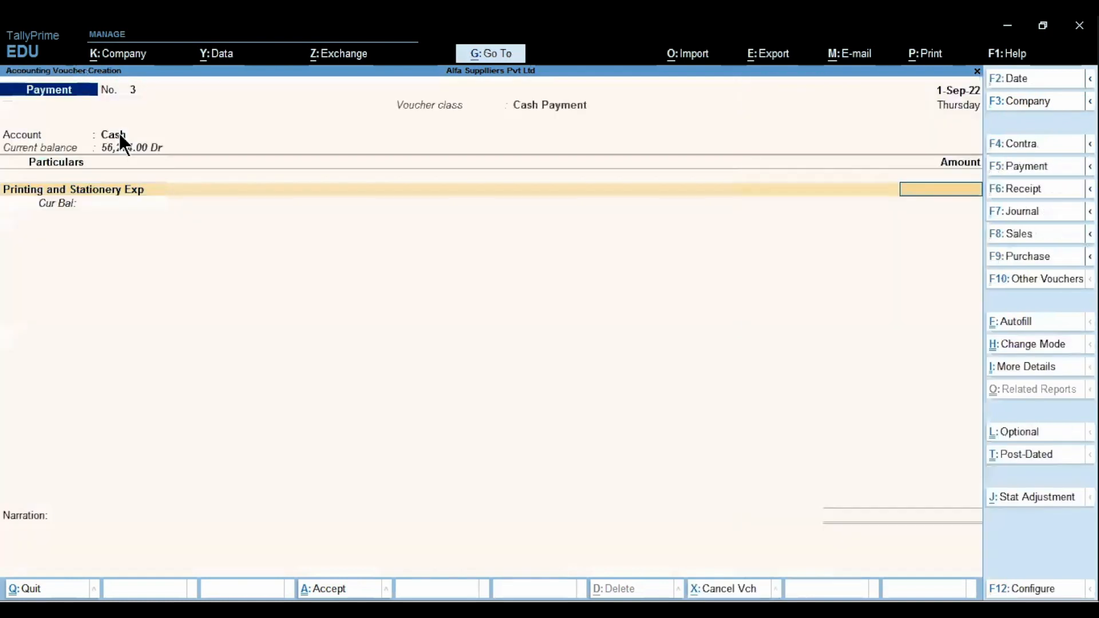
Enter 250 for Printing and Stationery Exp and try to show the payment voucher in Double Entry mode.
type("250")
key("Return")
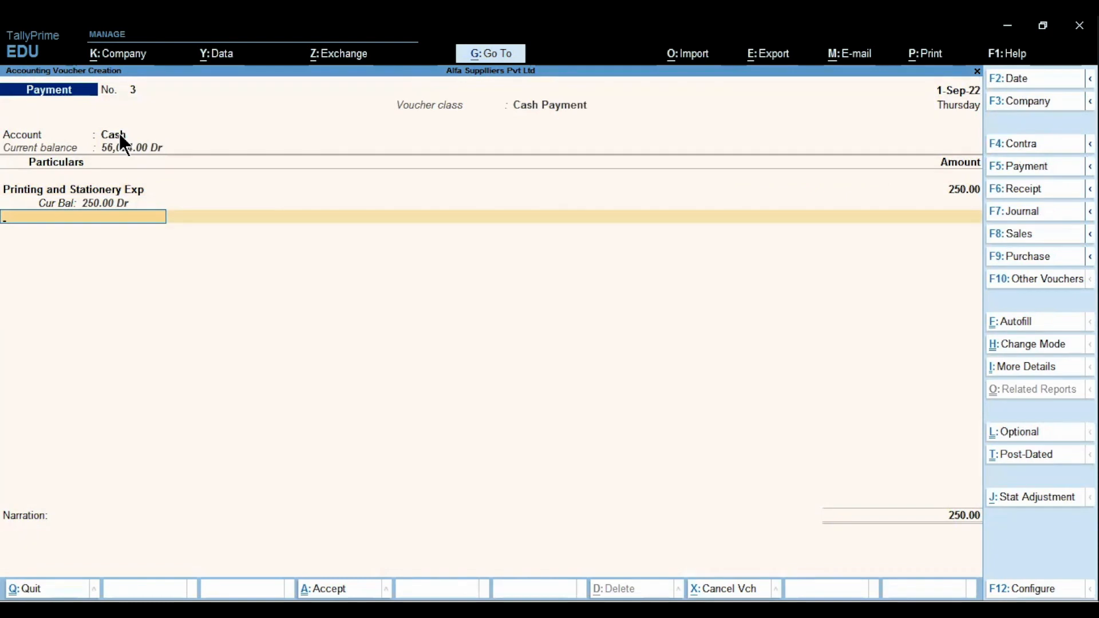
left_click(1062, 345)
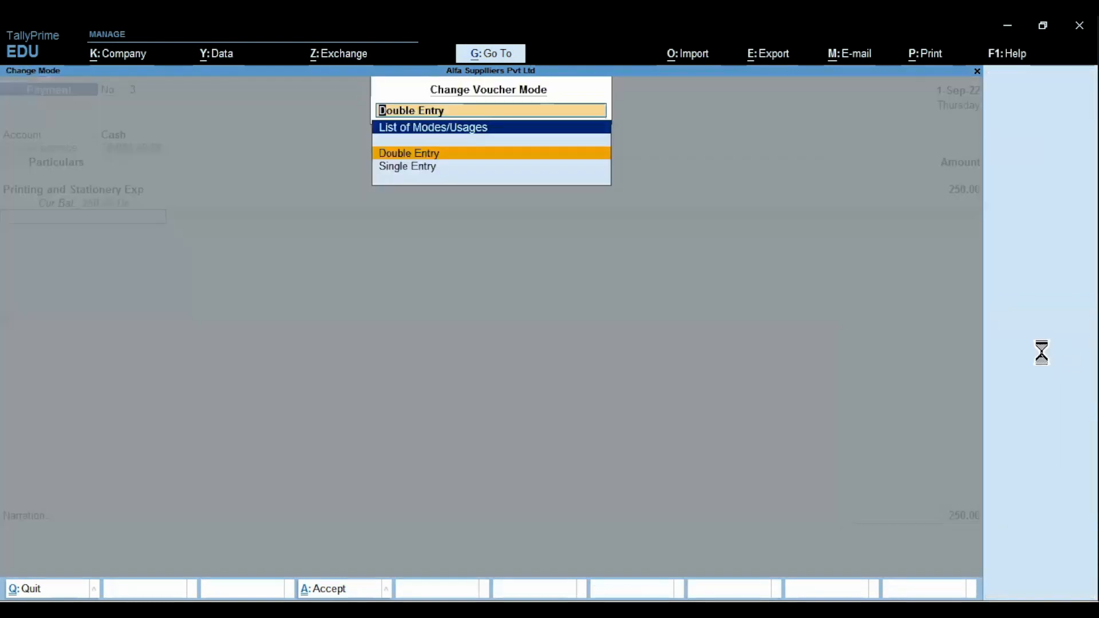
key("Return")
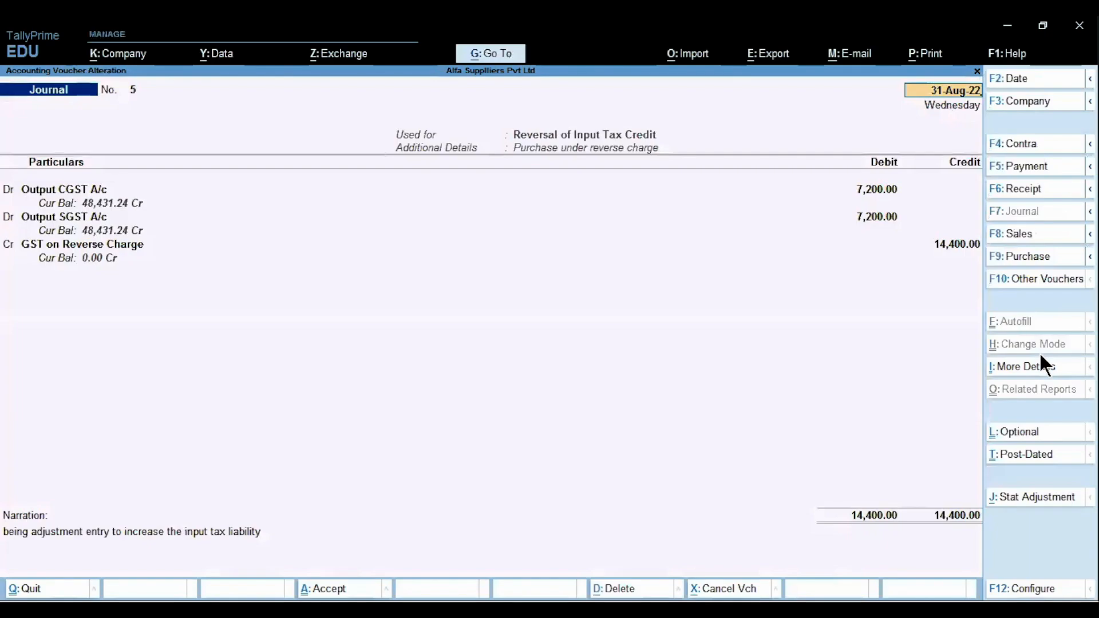
key("BackSpace")
key("Escape")
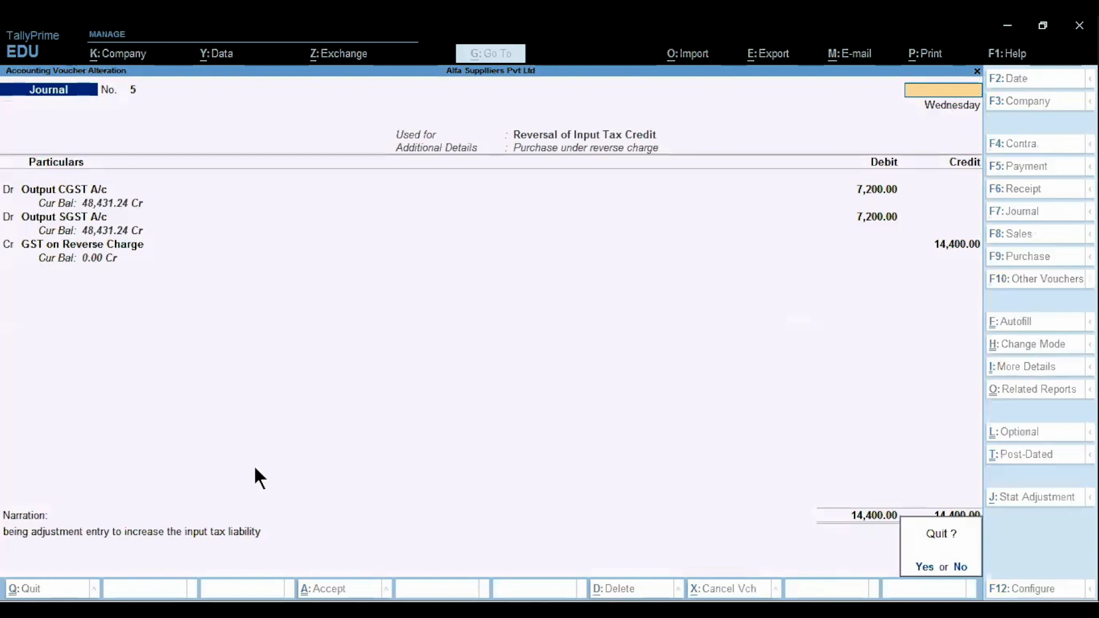
key("n")
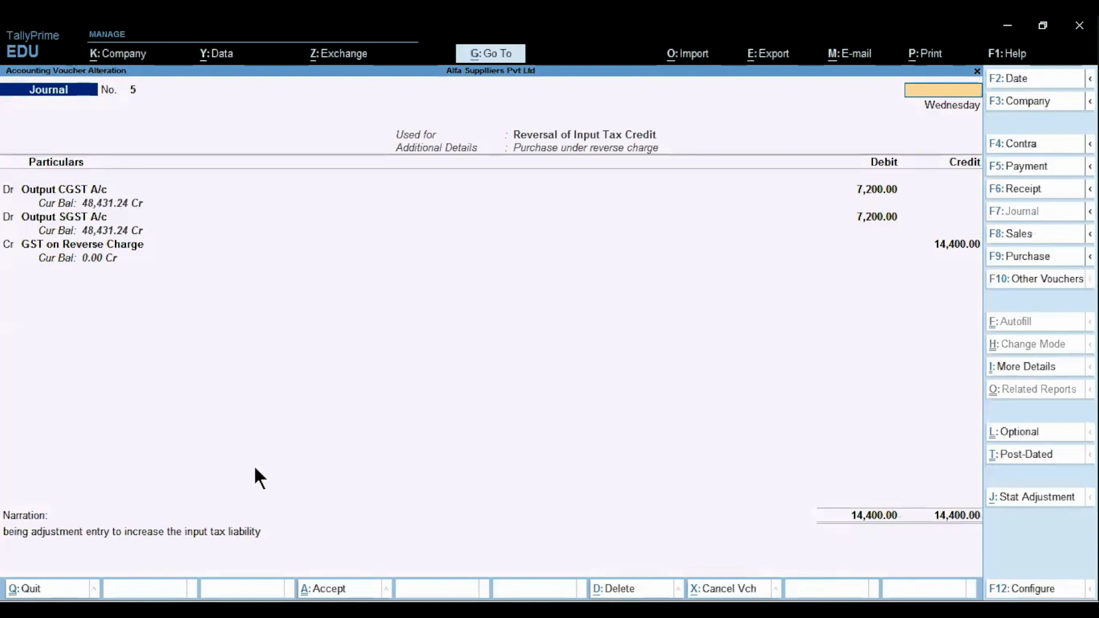
key("ctrl+a")
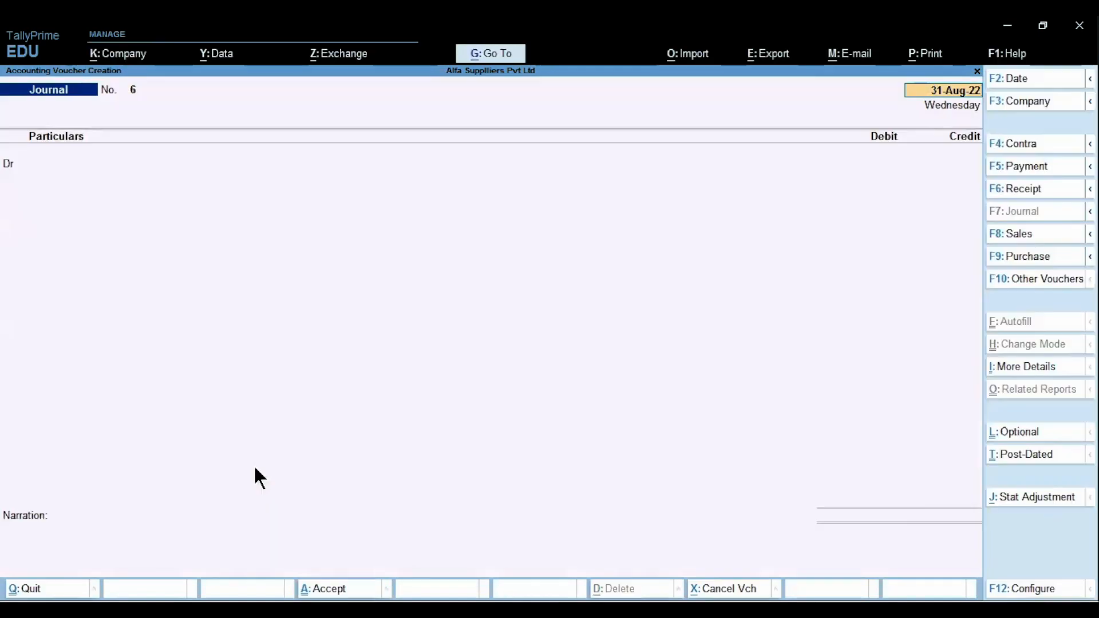
Open a new Payment voucher with the Cash Payment class and date it 1-Sep-22.
left_click(1016, 165)
key("Down")
key("Down")
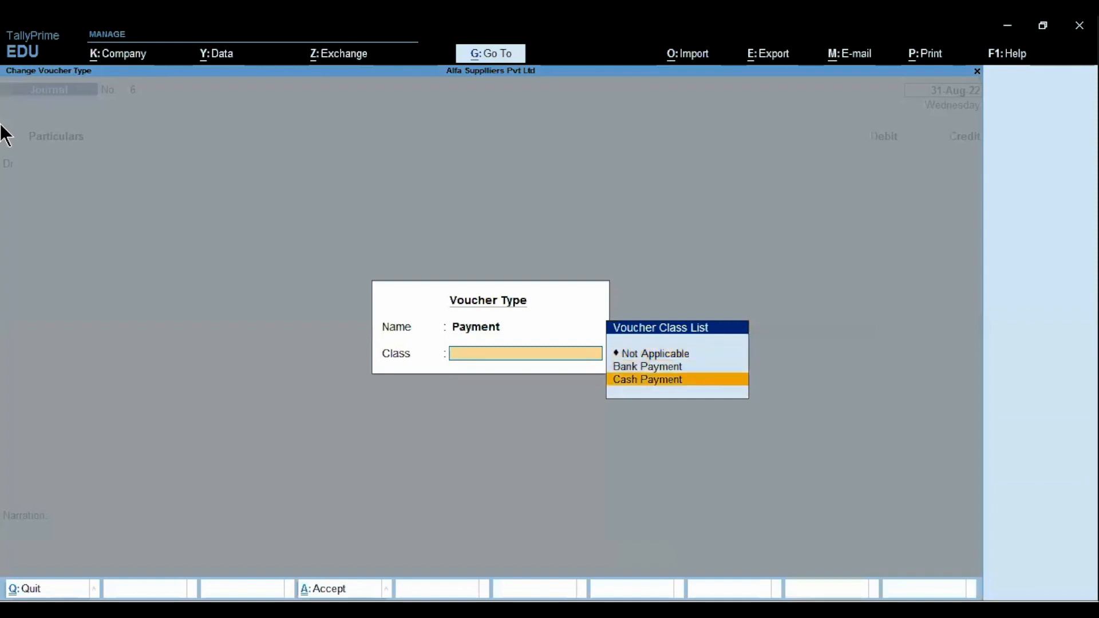
key("Return")
type("1")
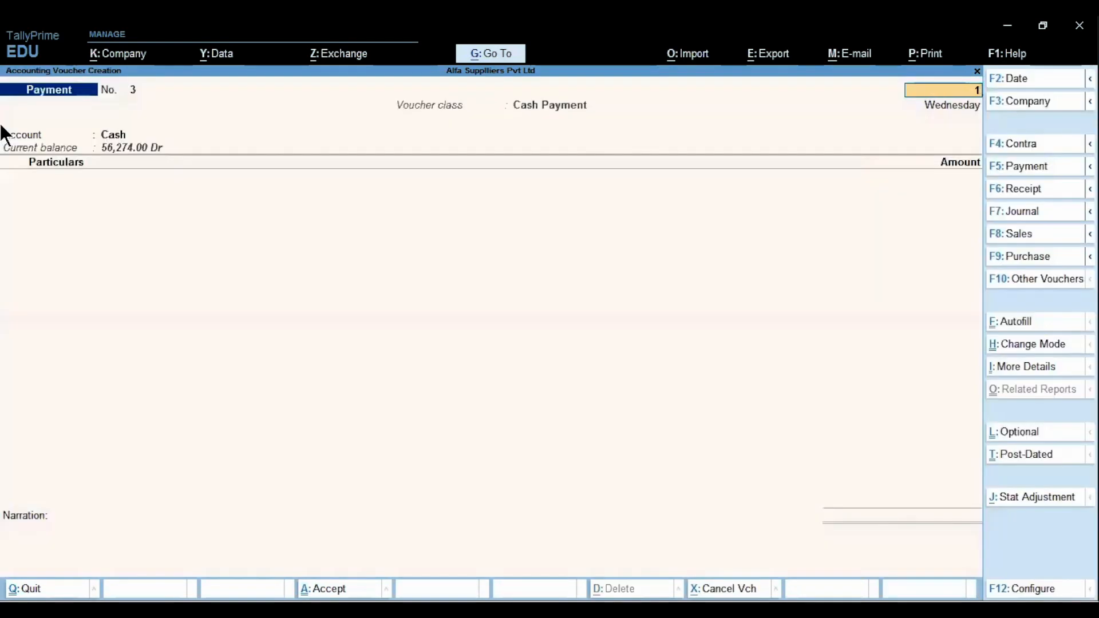
type(".9")
key("Return")
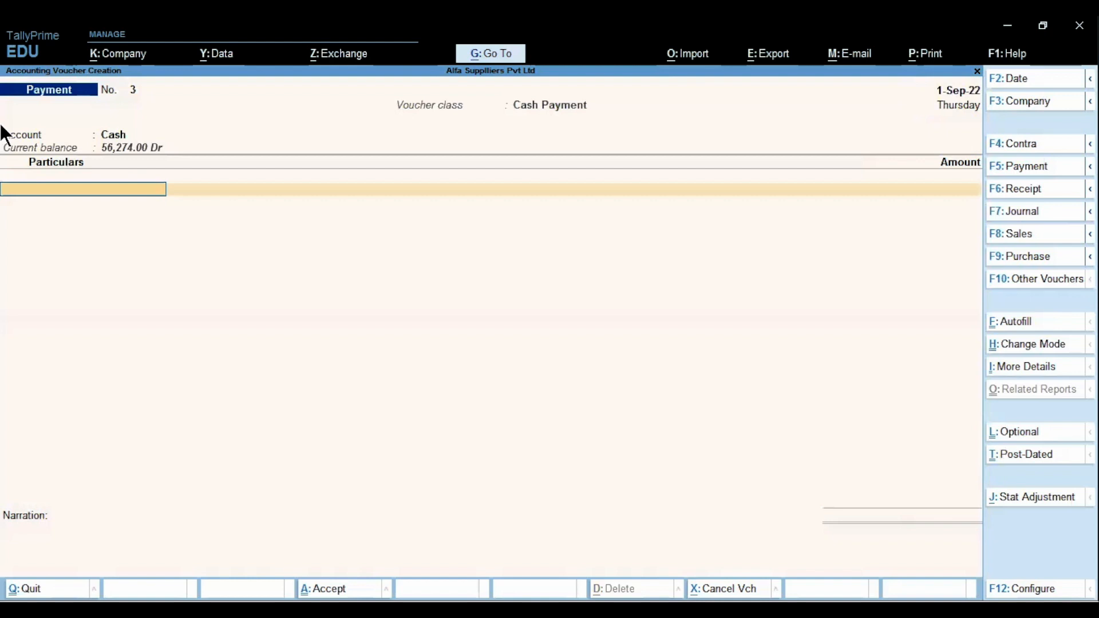
Record a cash payment of 250 to Printing and Stationery Exp with the narration "being" and save the voucher.
type("P")
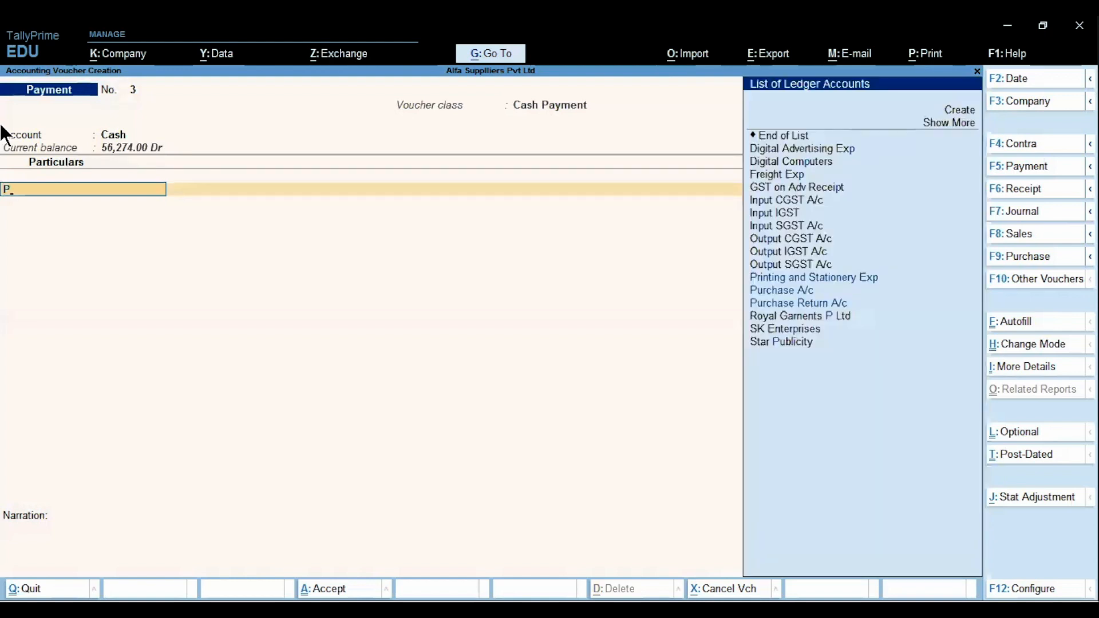
key("Return")
type("250")
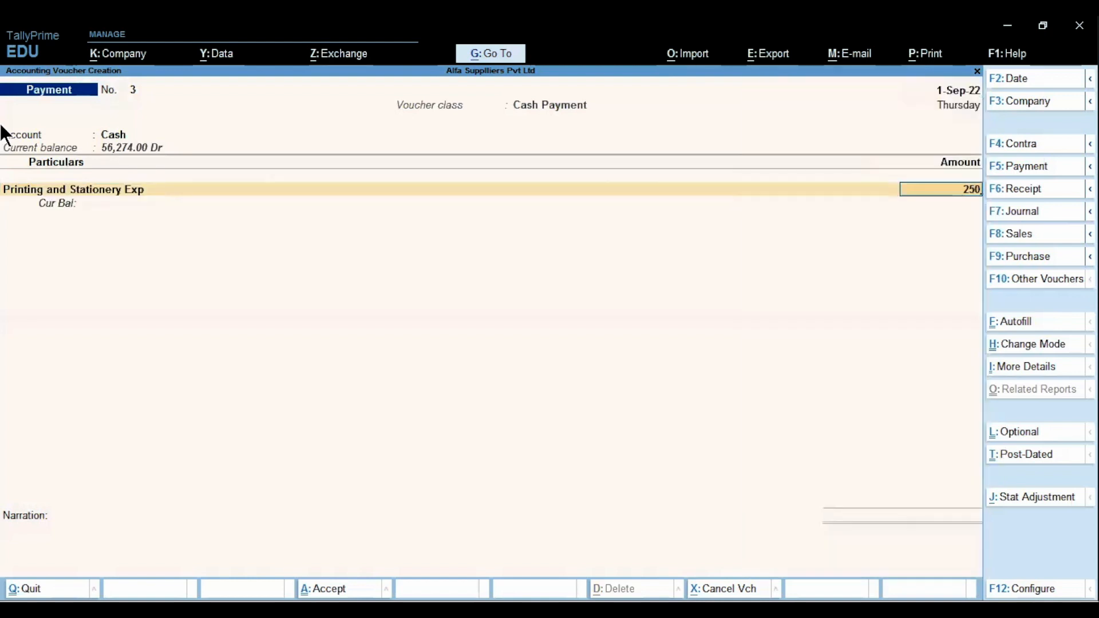
key("Return")
key("Return")
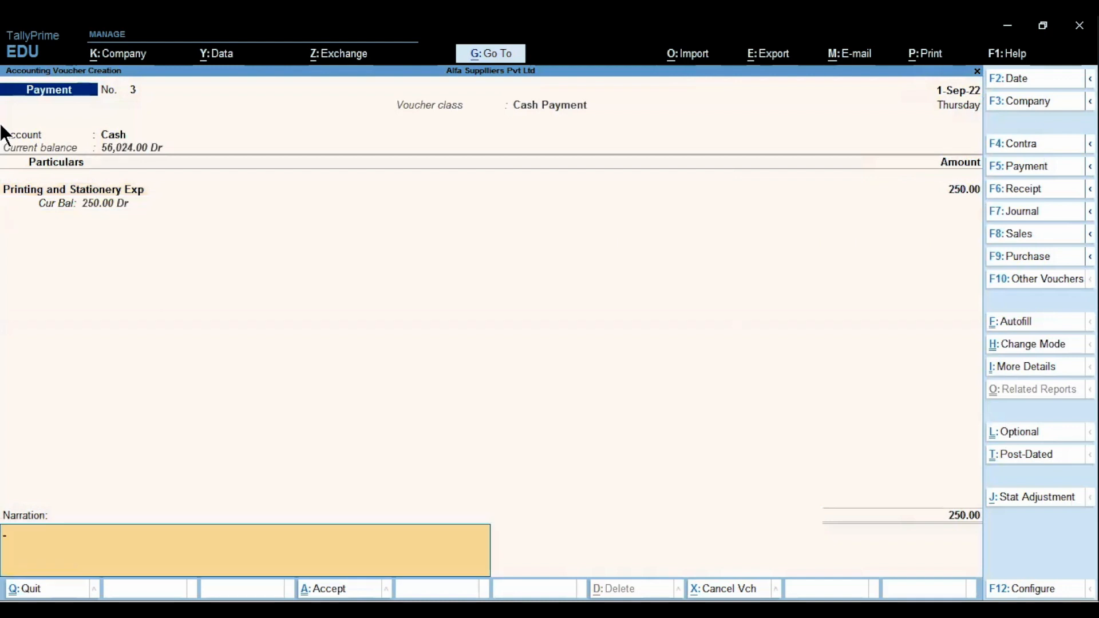
type("being")
key("Return")
key("Return")
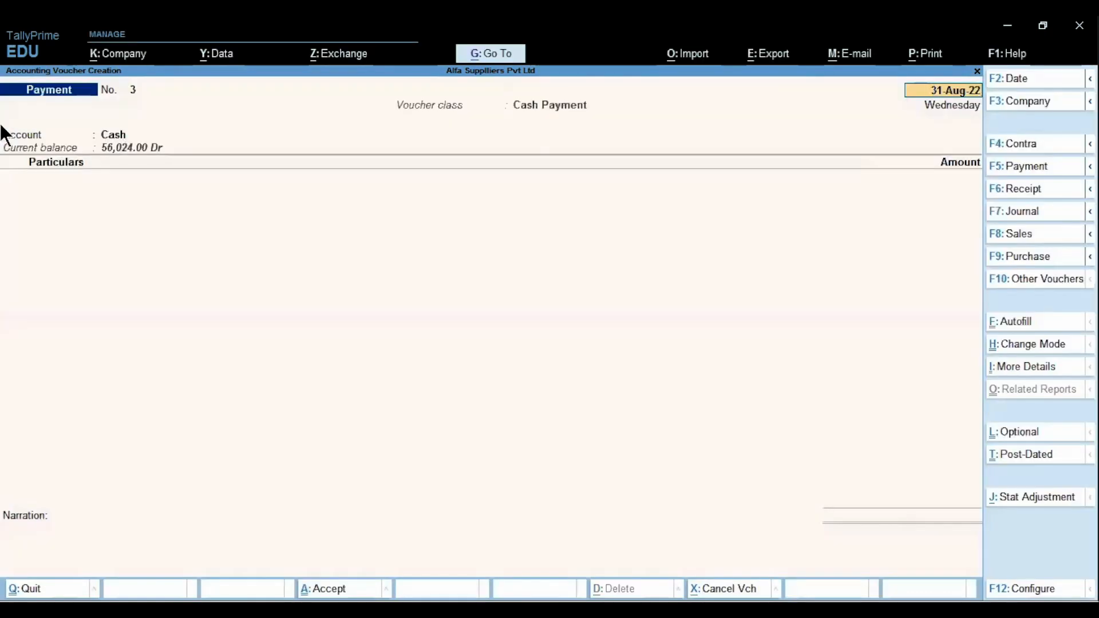
Discard the next blank payment voucher and return to the Gateway of Tally.
type("1.9")
key("Return")
key("Escape")
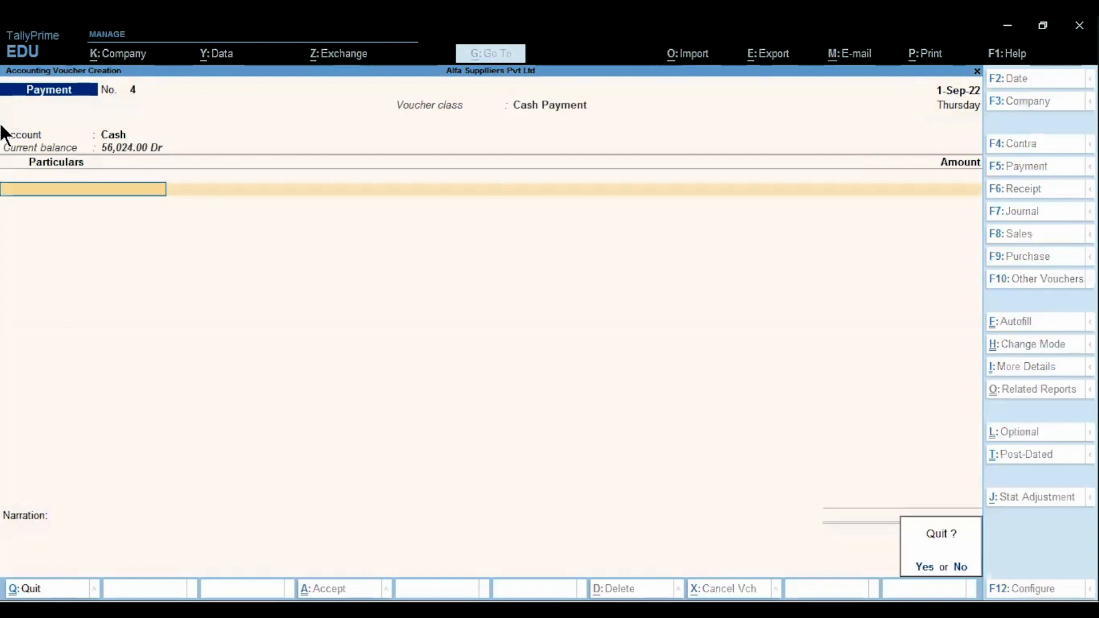
key("y")
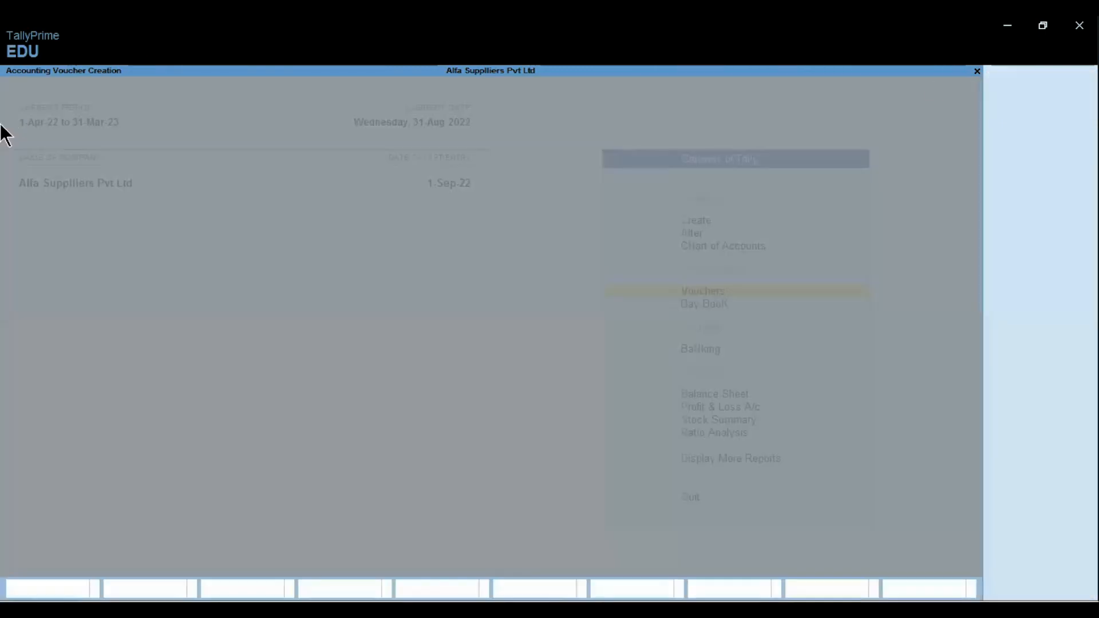
key("Escape")
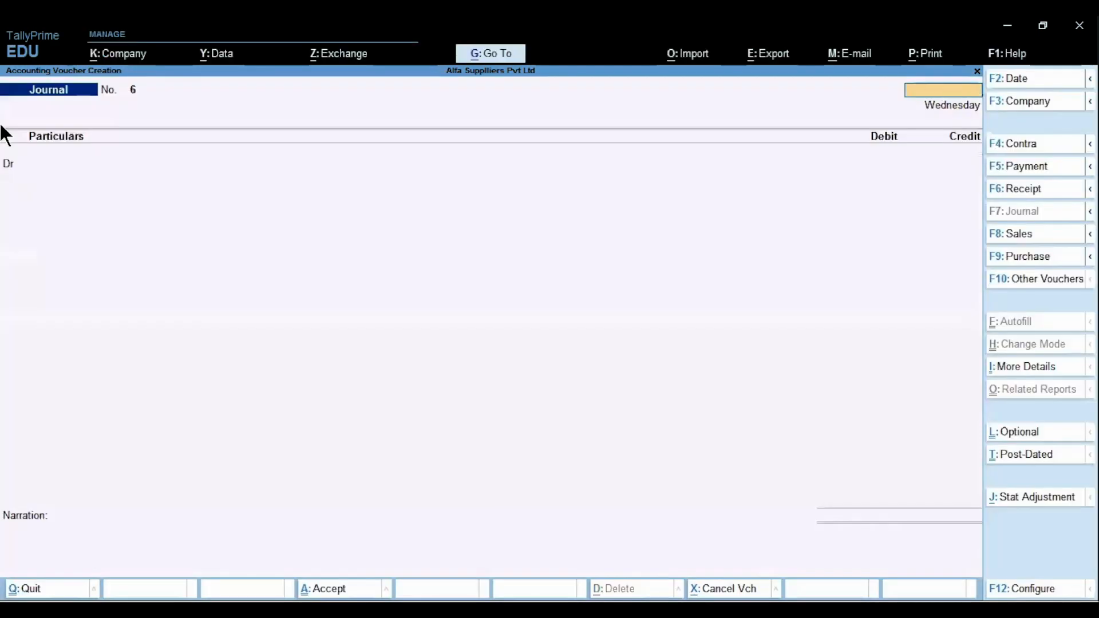
key("Escape")
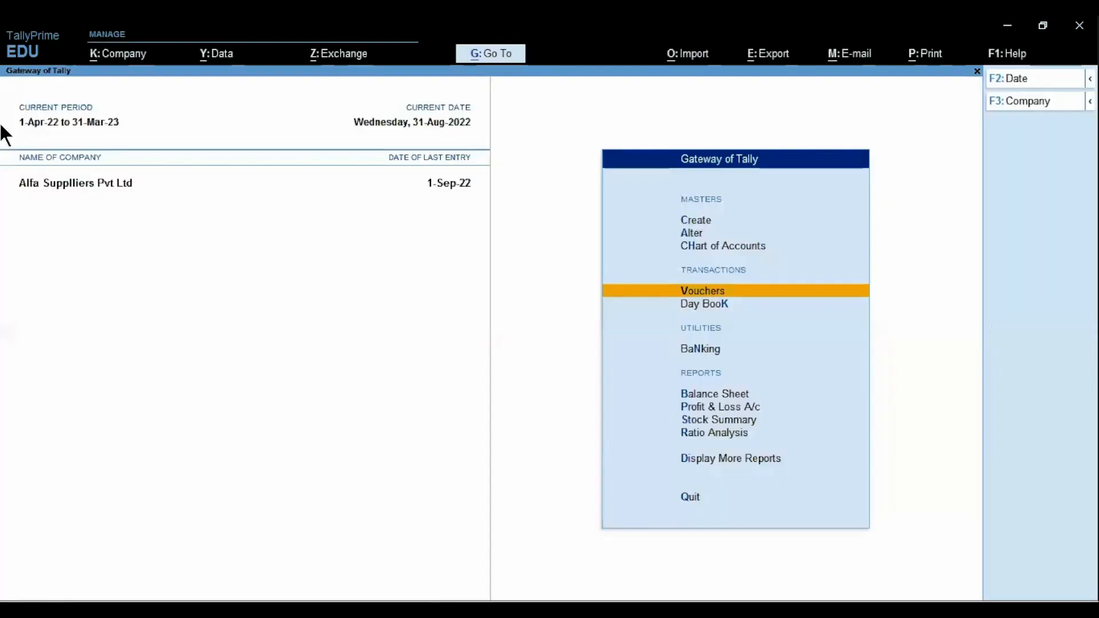
Display the Printing and Stationery Exp ledger from the account books and open its 1-Sep-22 cash payment voucher.
key("d")
key("a")
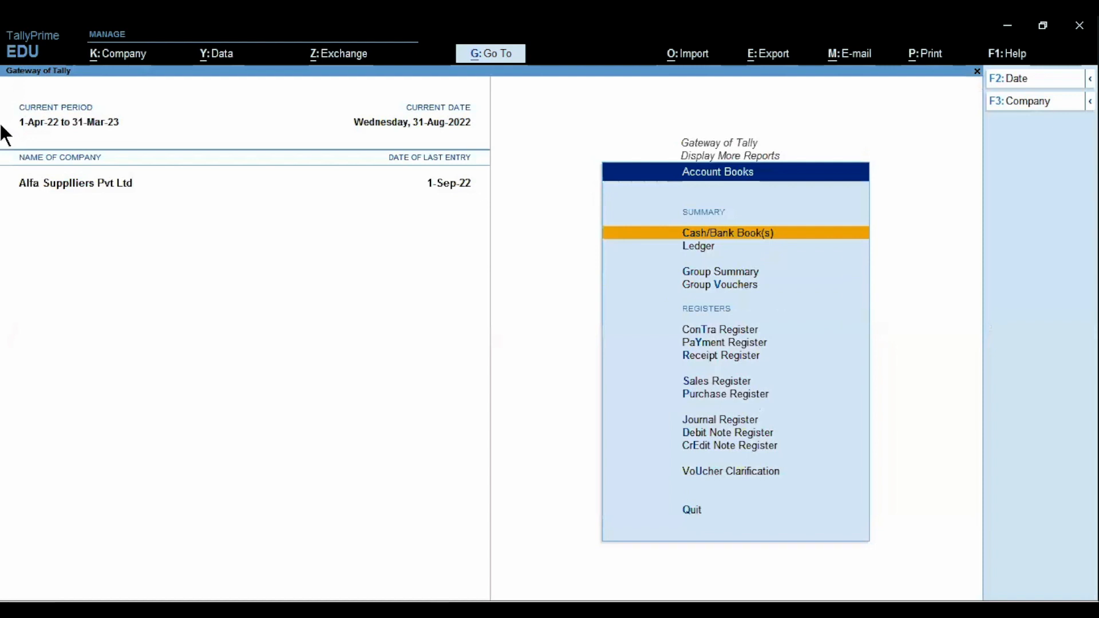
type("lPr")
key("Down")
key("Down")
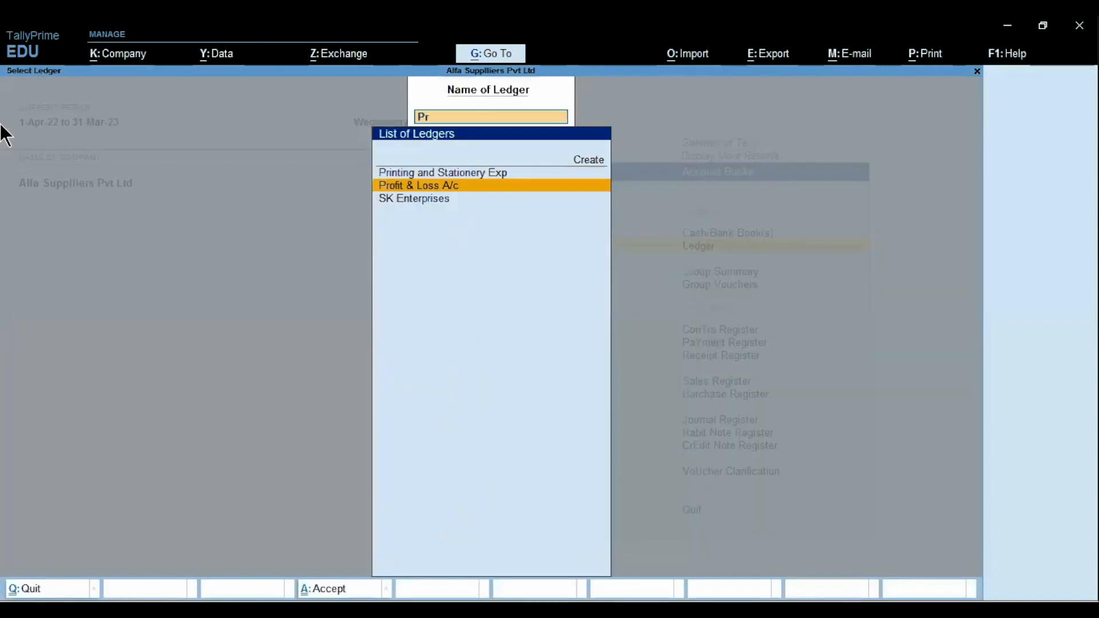
key("Return")
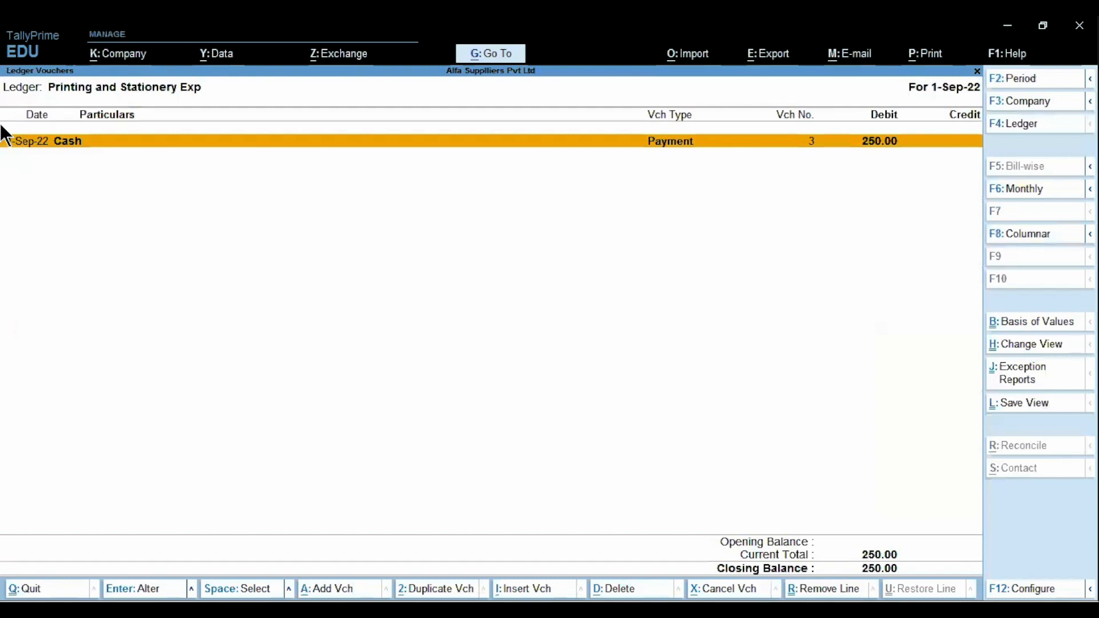
key("Return")
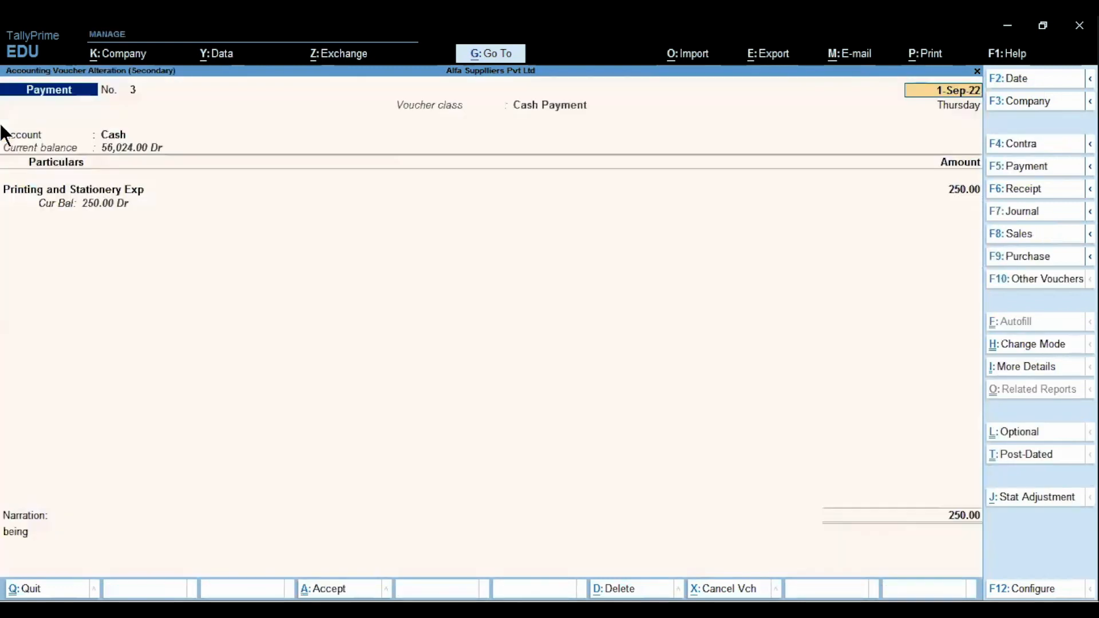
View the payment voucher in Double Entry mode and return to the ledger without saving.
left_click(1029, 347)
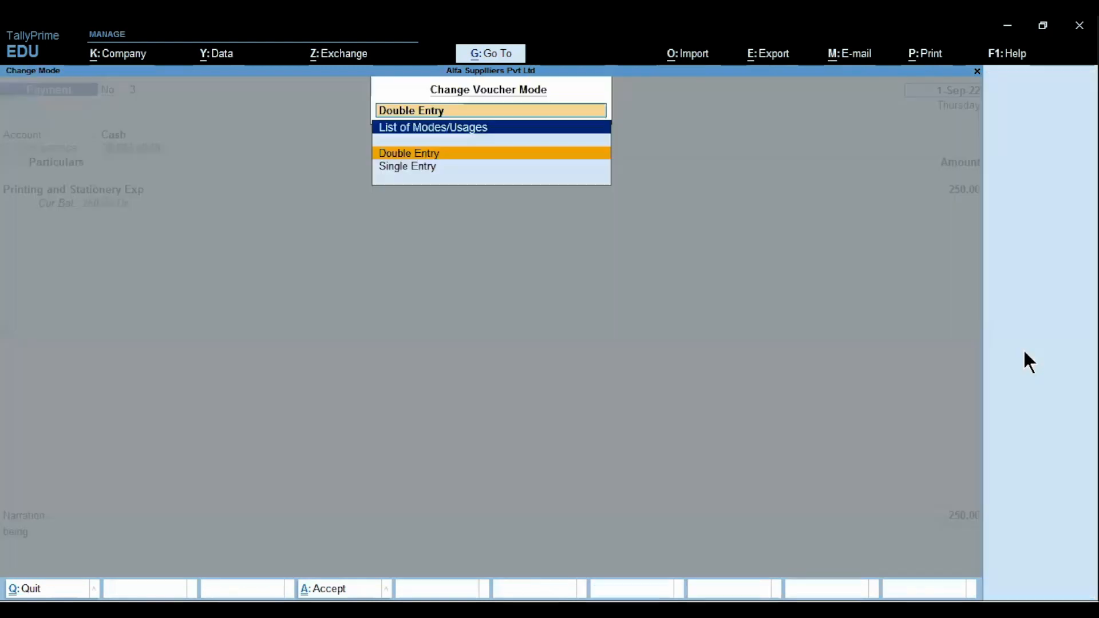
key("Return")
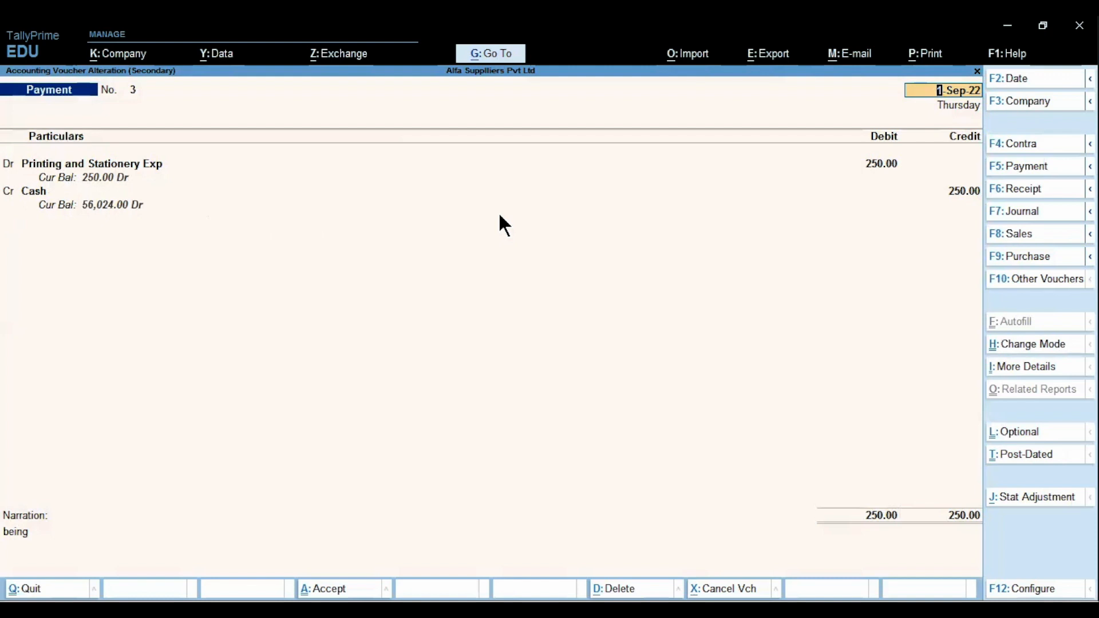
key("BackSpace")
key("Escape")
key("y")
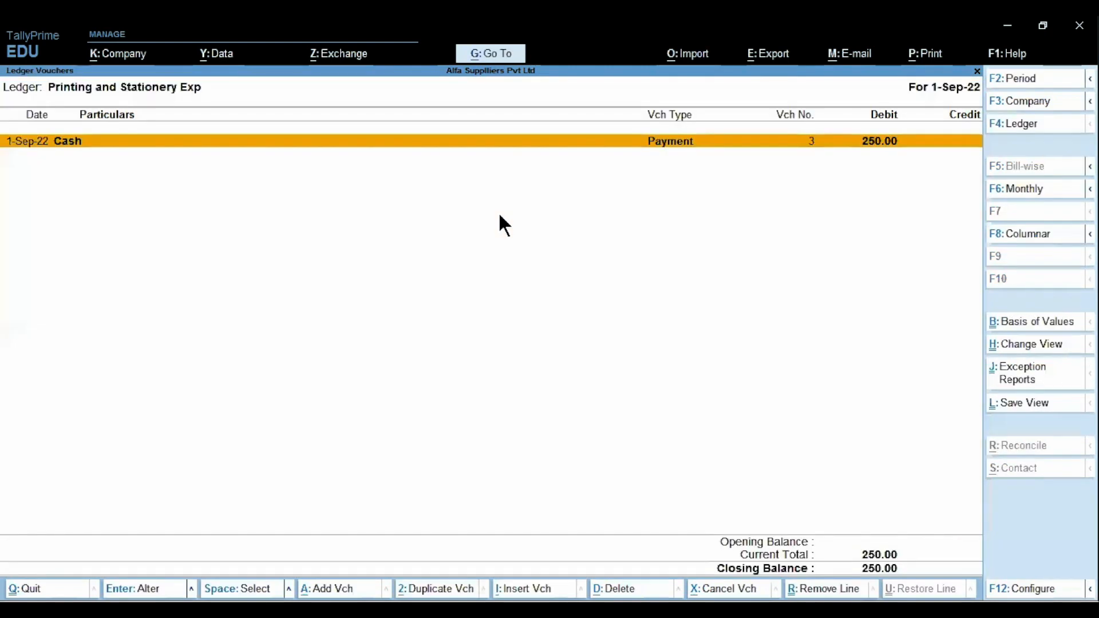
Leave the ledger report for the Gateway of Tally and start a payment voucher dated 1-Sep-22.
key("Escape")
key("Escape")
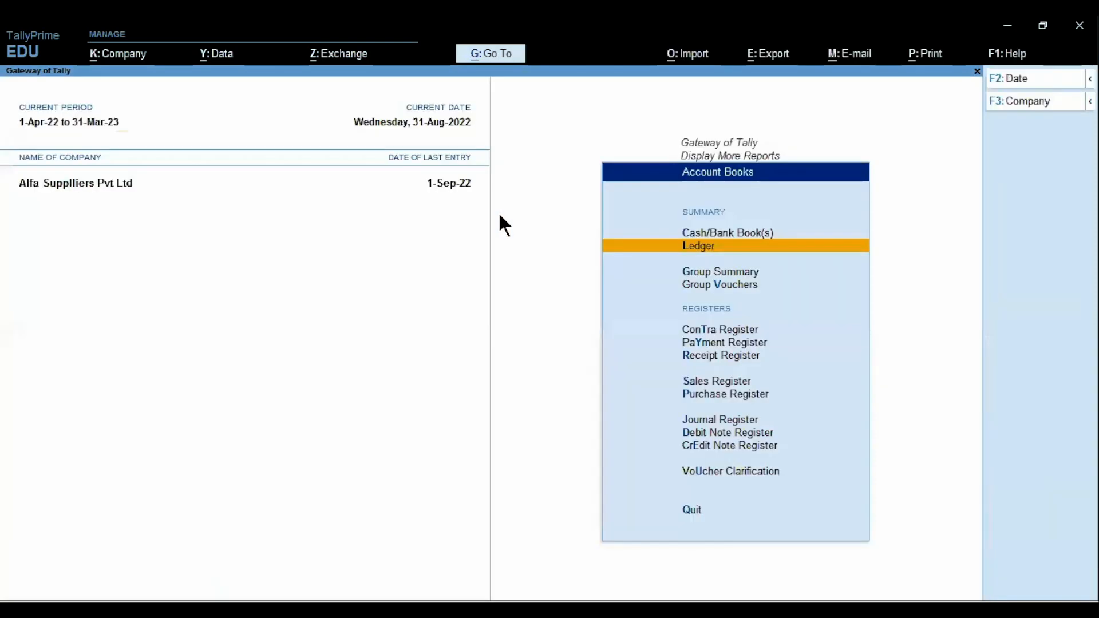
key("Escape")
key("Escape")
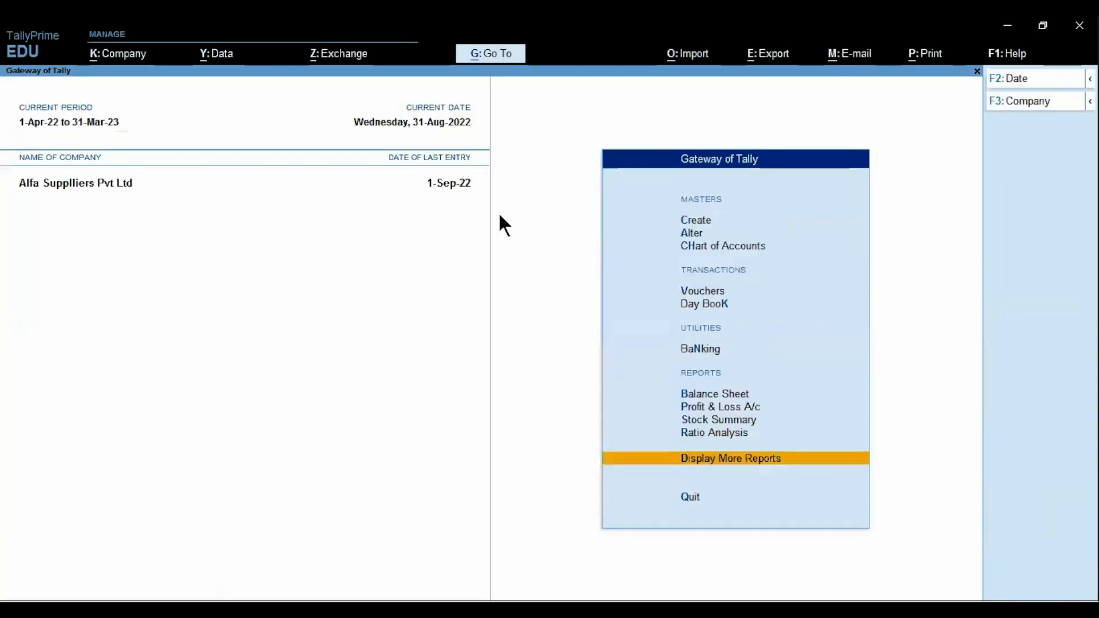
key("v")
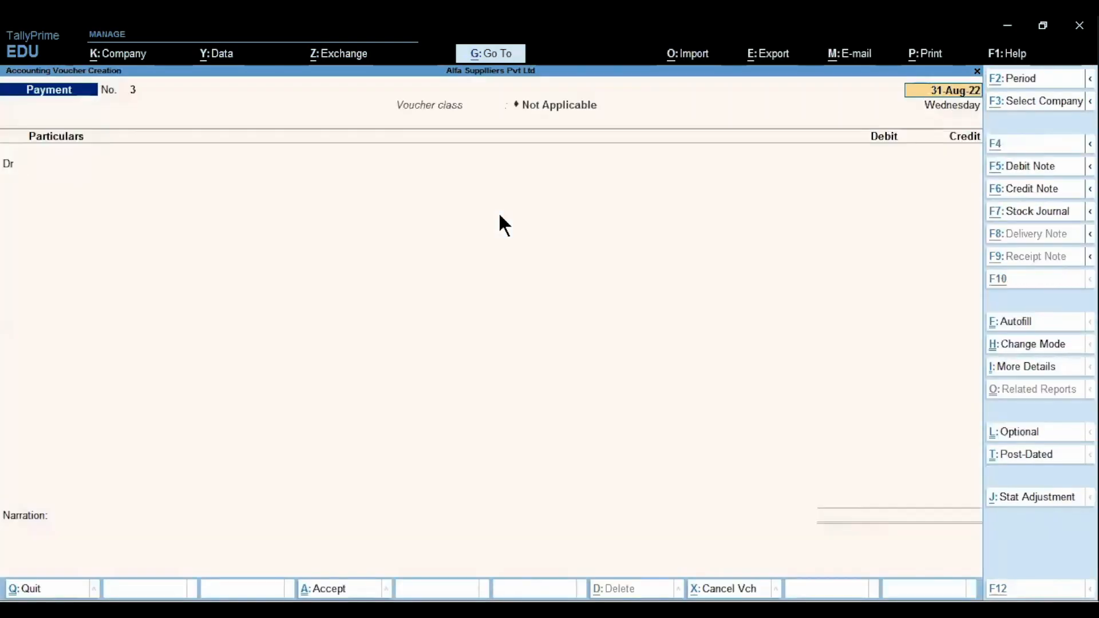
key("alt+Tab")
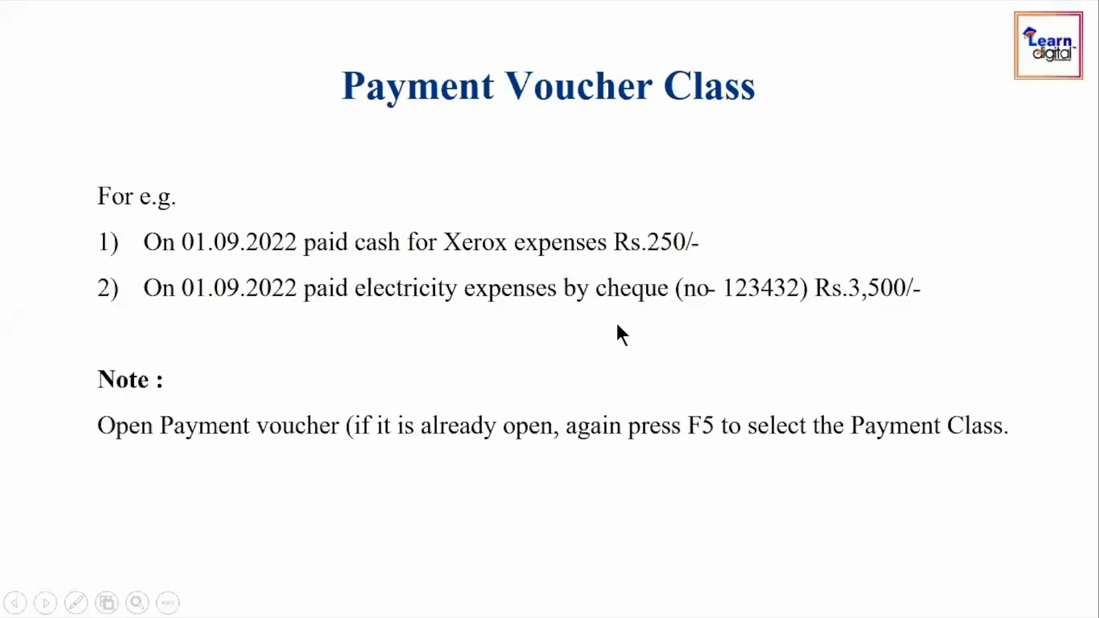
key("alt+Tab")
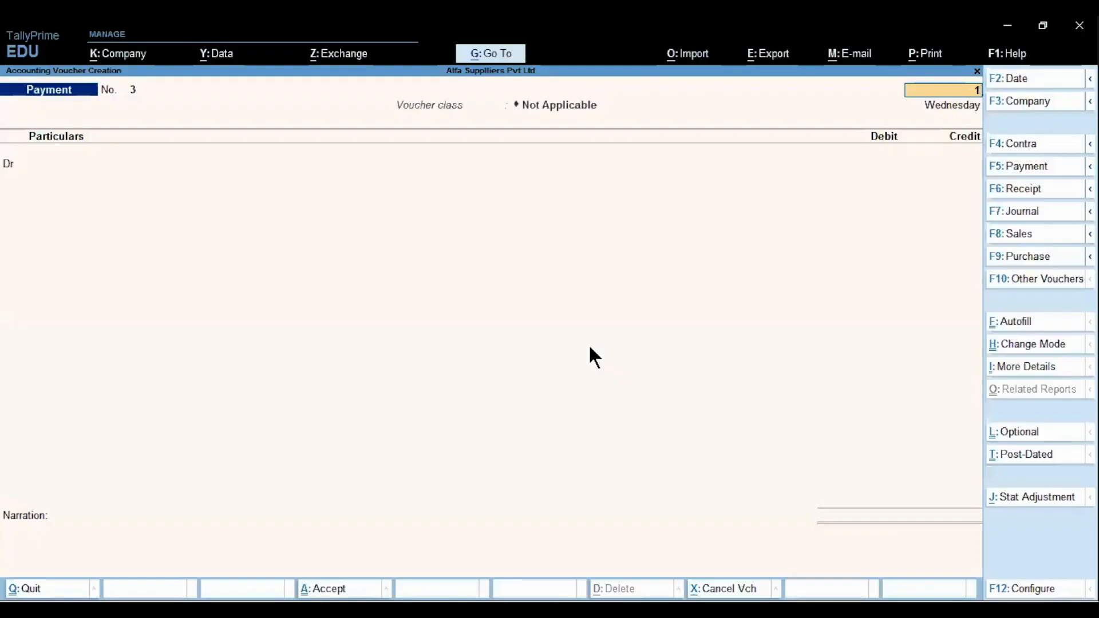
key("Return")
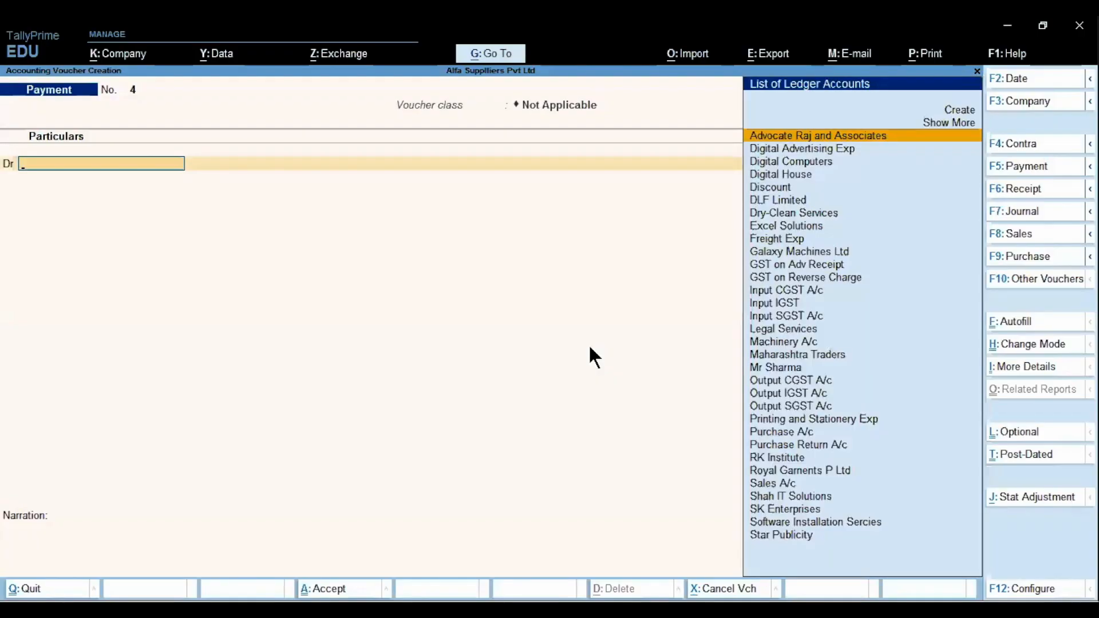
key("alt+c")
type("E")
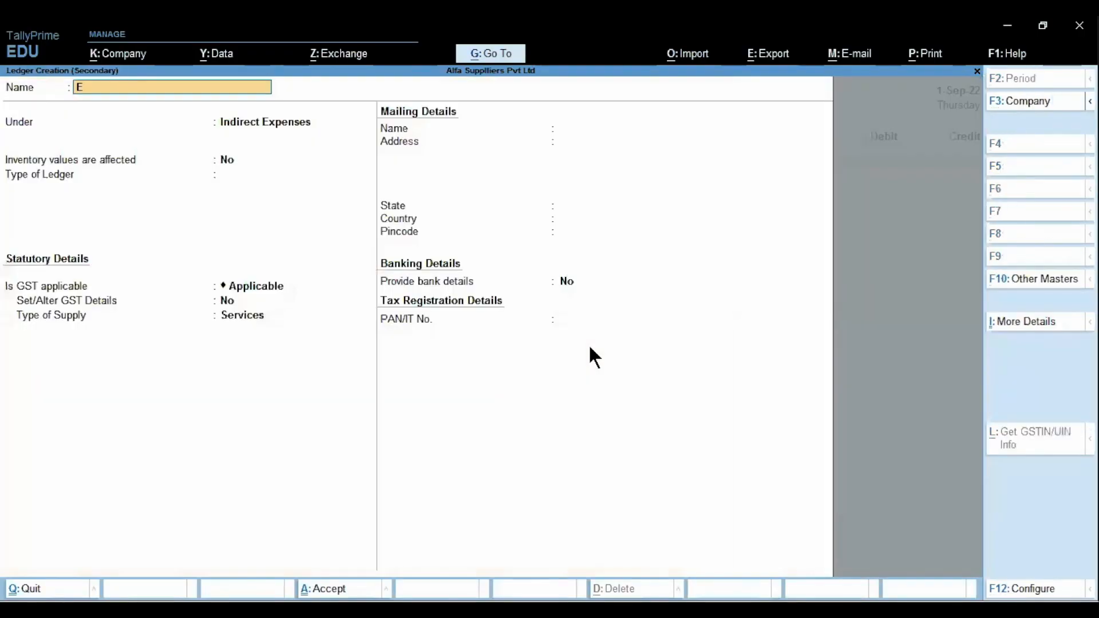
type("lectricity")
key("ctrl+BackSpace")
key("Escape")
key("Escape")
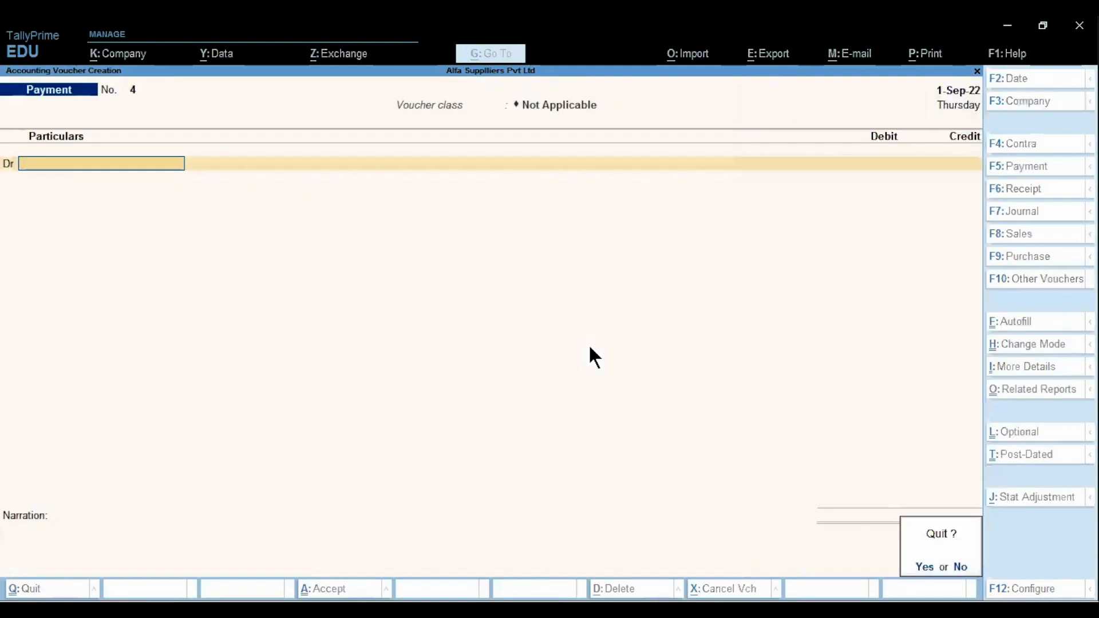
key("n")
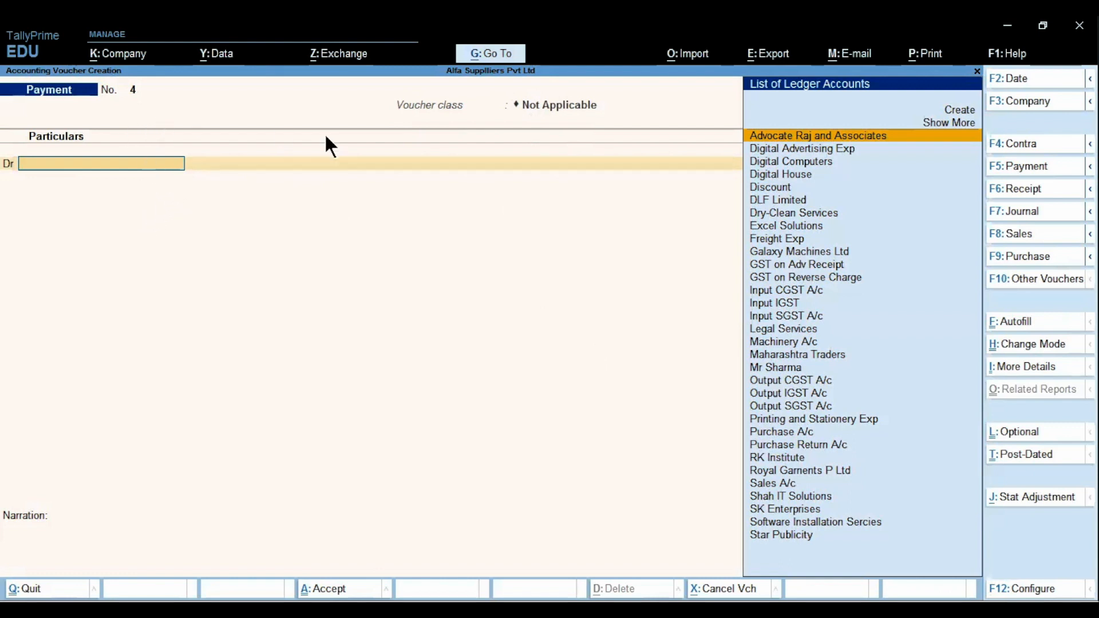
Switch the payment voucher to the Bank Payment class and keep the date 1-Sep-22.
left_click(1012, 167)
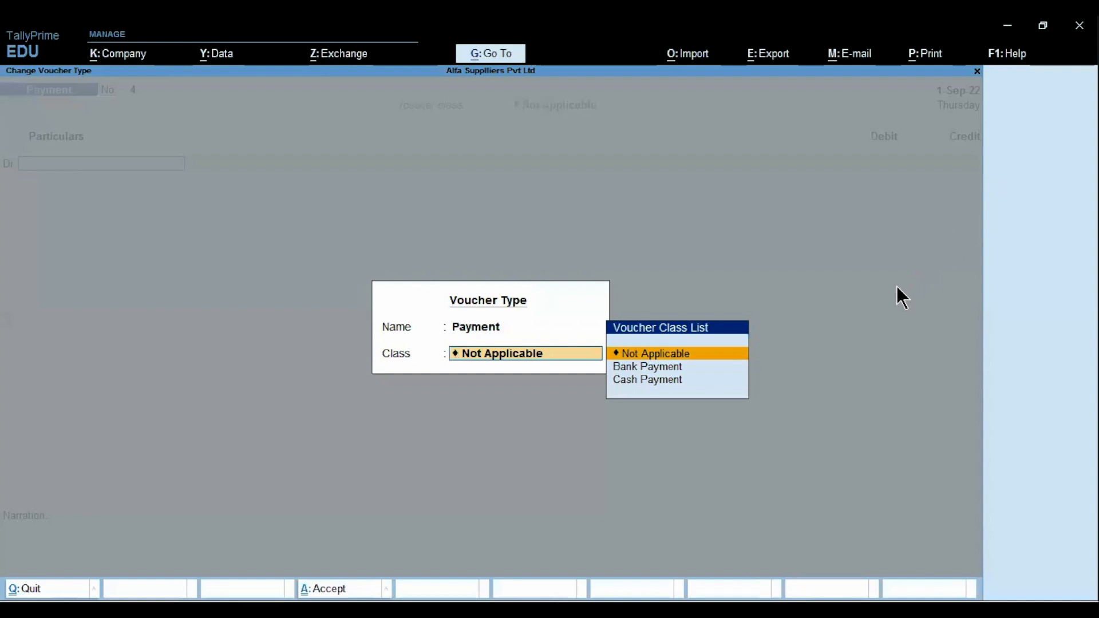
key("Down")
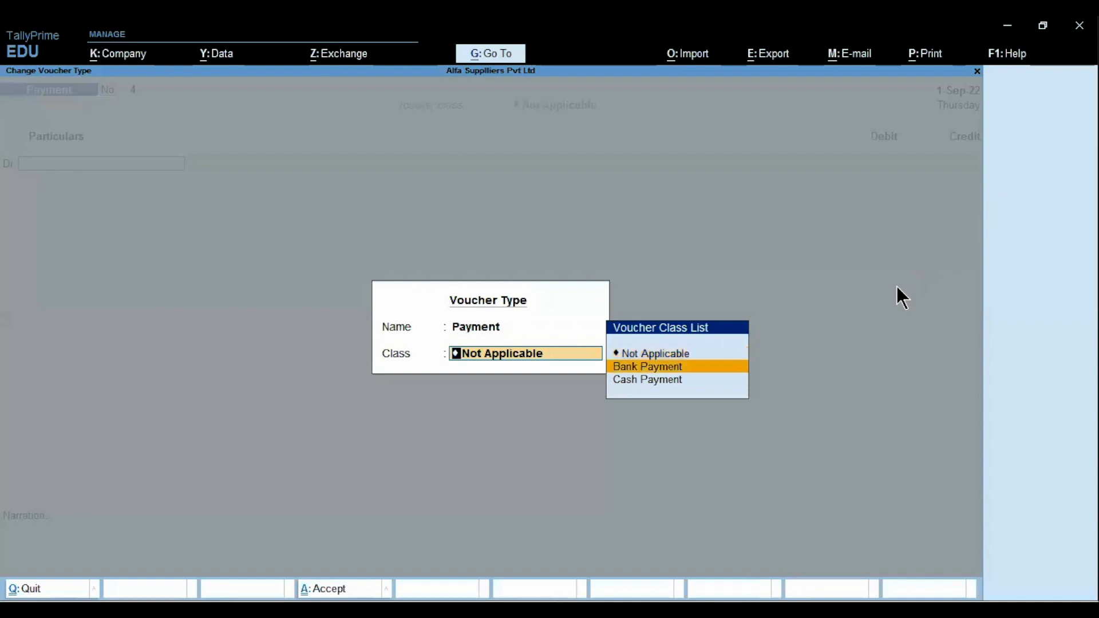
key("Return")
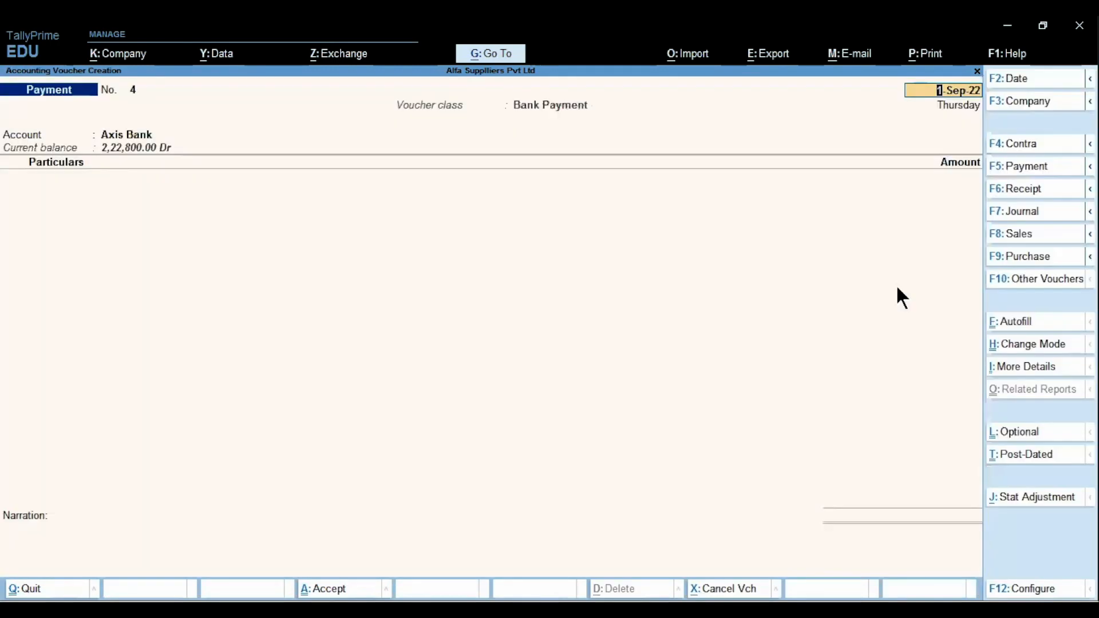
key("Return")
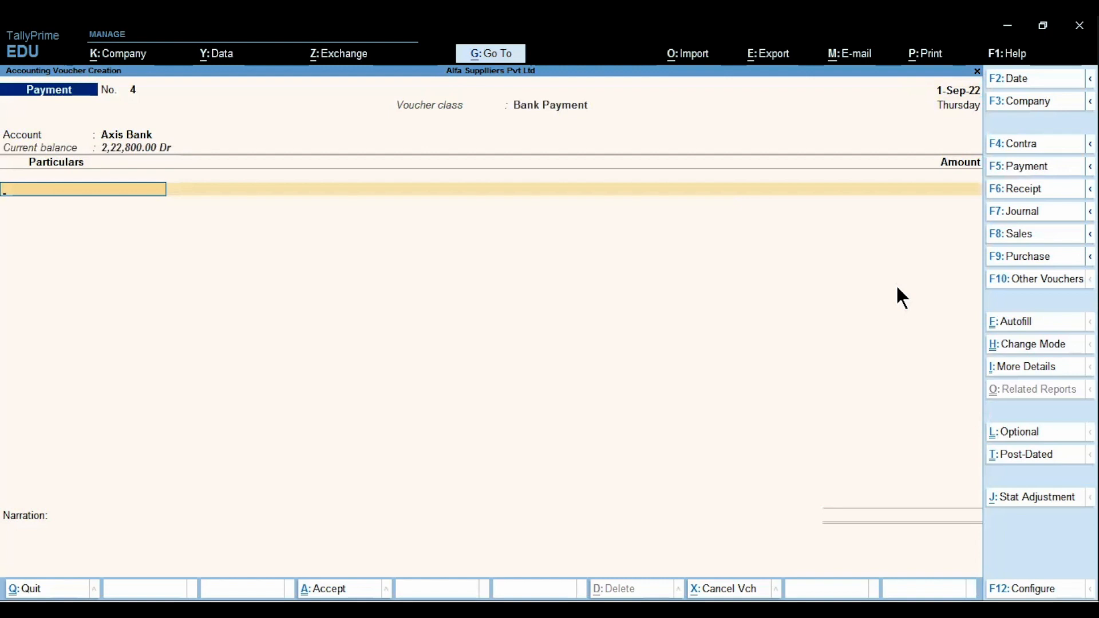
Create the ledger Electricity Exp under Indirect Expenses with GST set to Not Applicable, as the voucher's expense account.
type("E")
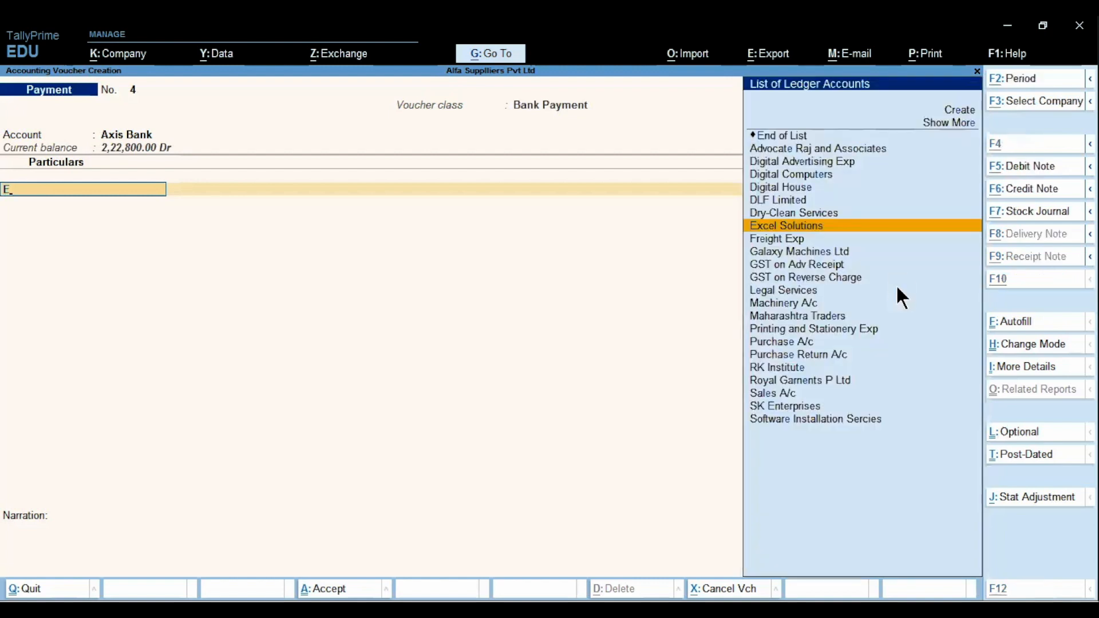
key("alt+c")
type("lectricity Exp")
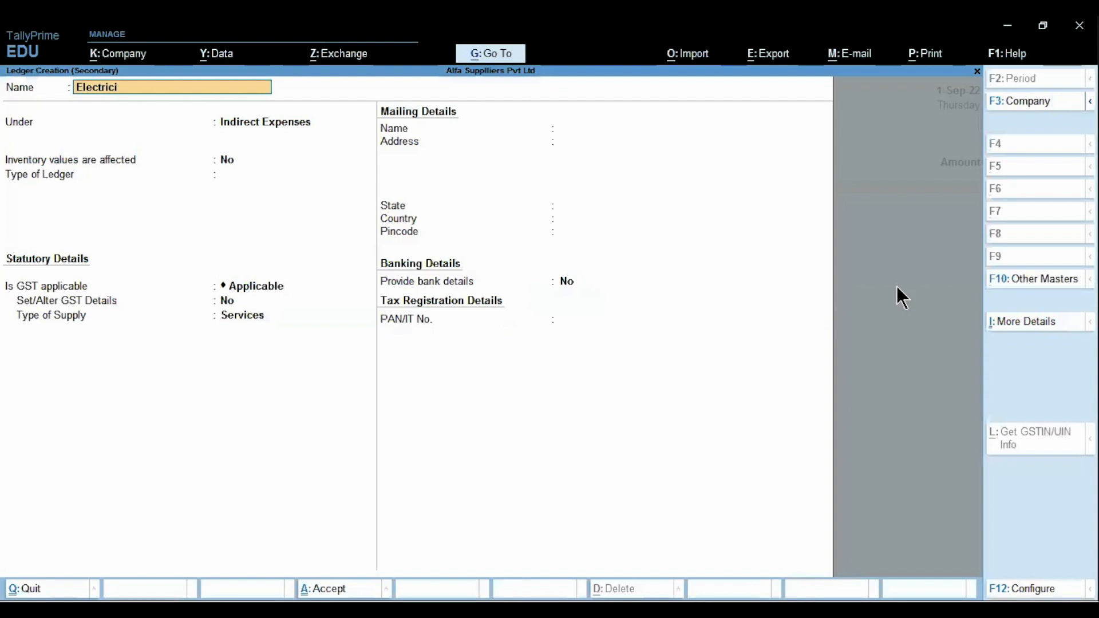
key("Return")
key("Return")
key("Return")
key("Return")
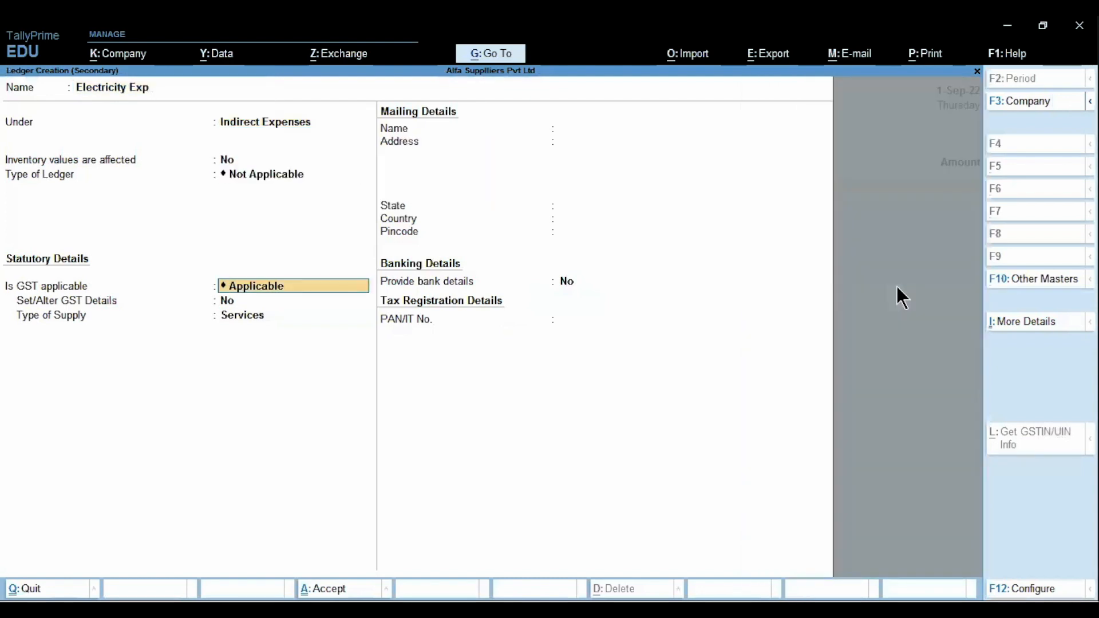
key("Down")
key("Return")
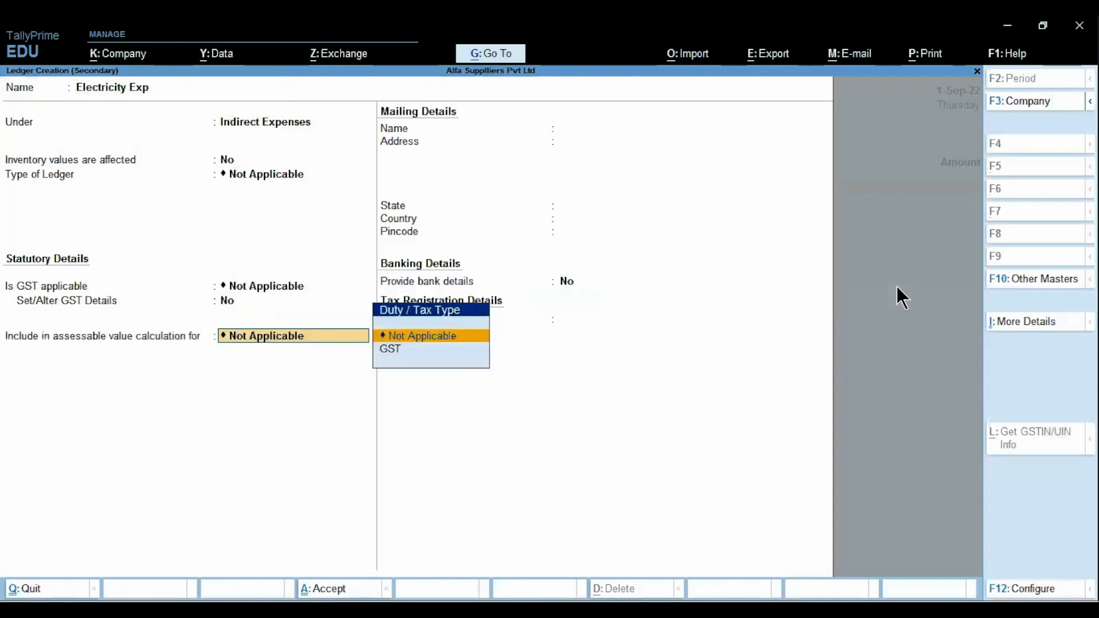
key("ctrl+a")
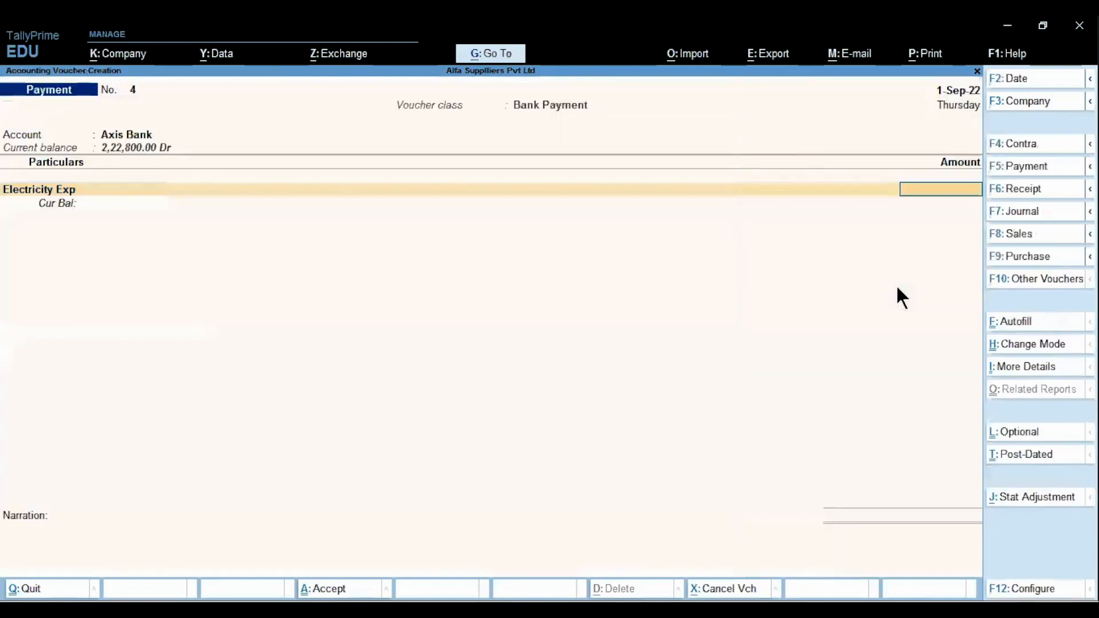
Enter 3500 for Electricity Exp, accept the Axis Bank cheque allocation without instrument details, and save the voucher without a narration.
type("3500")
key("Return")
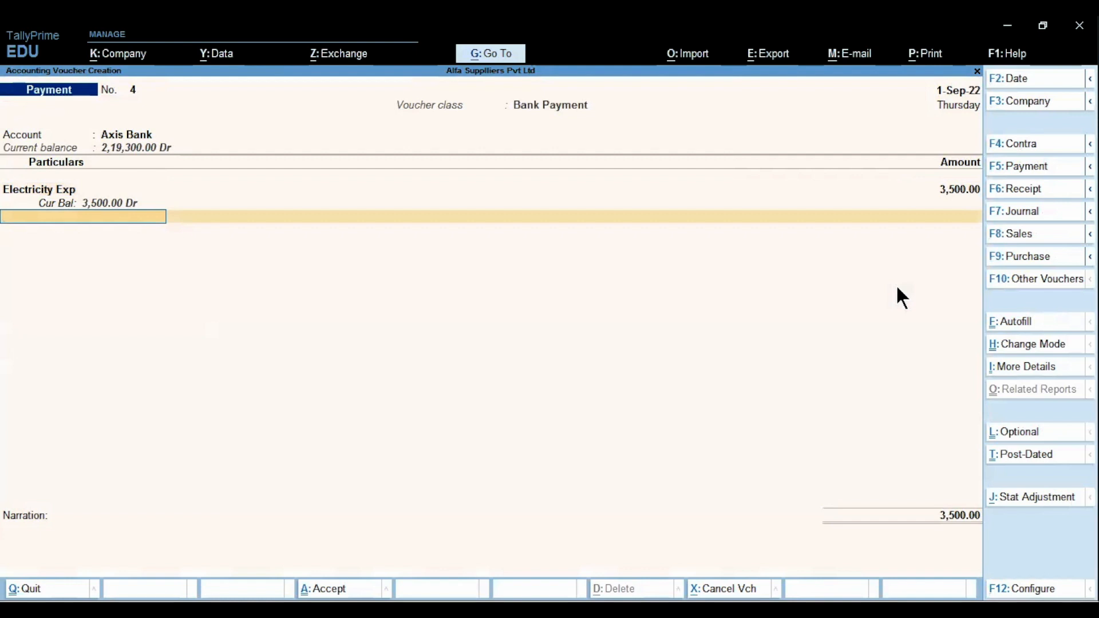
key("Return")
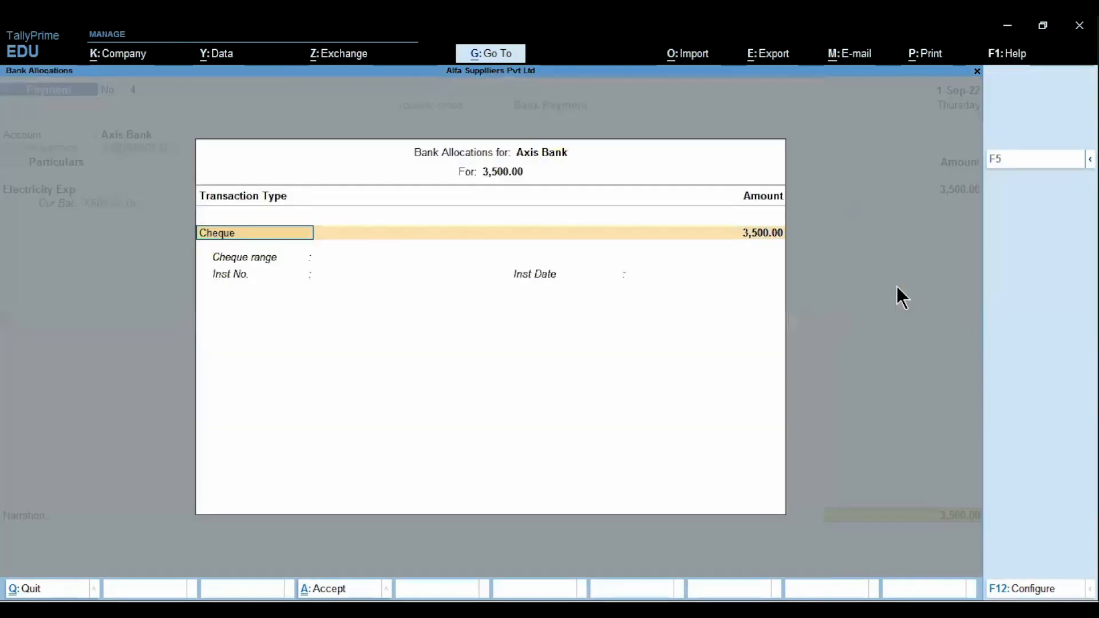
key("Return")
key("Return")
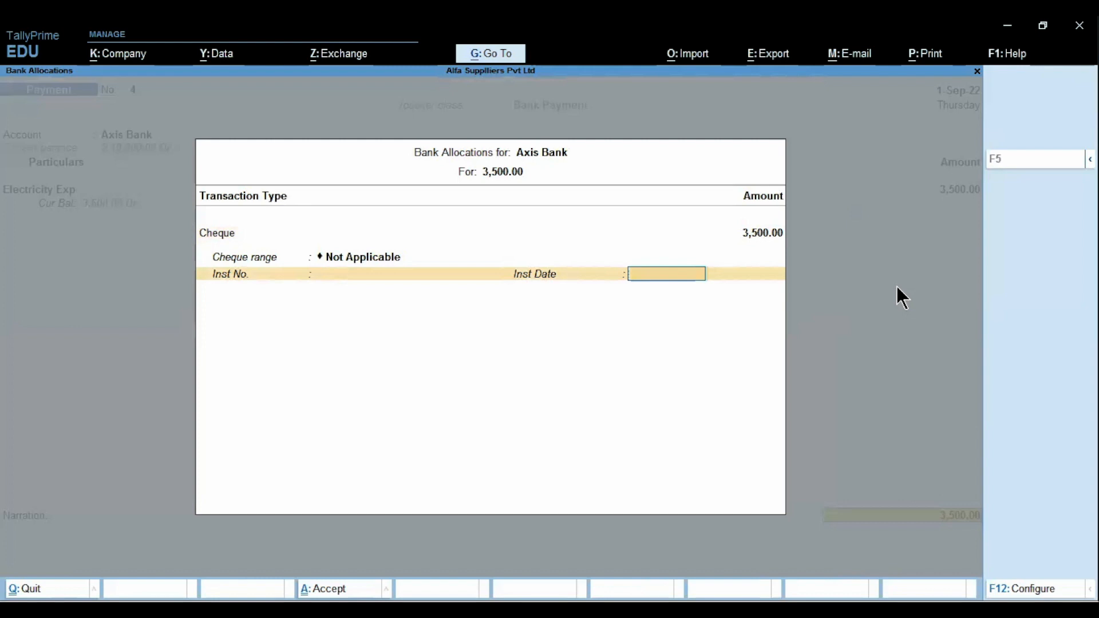
key("Return")
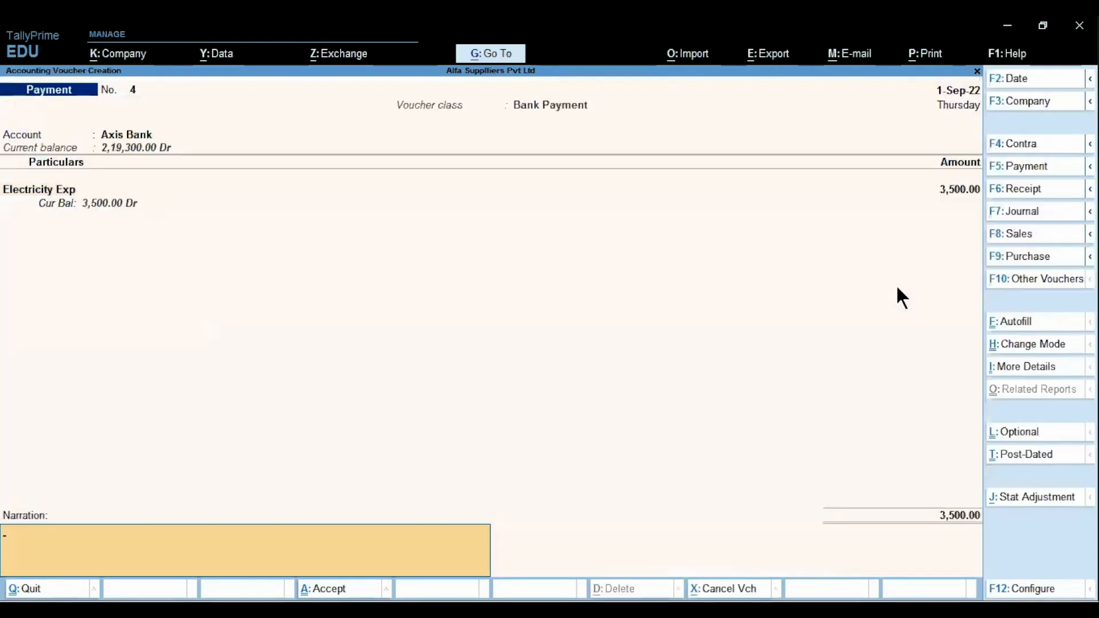
key("Return")
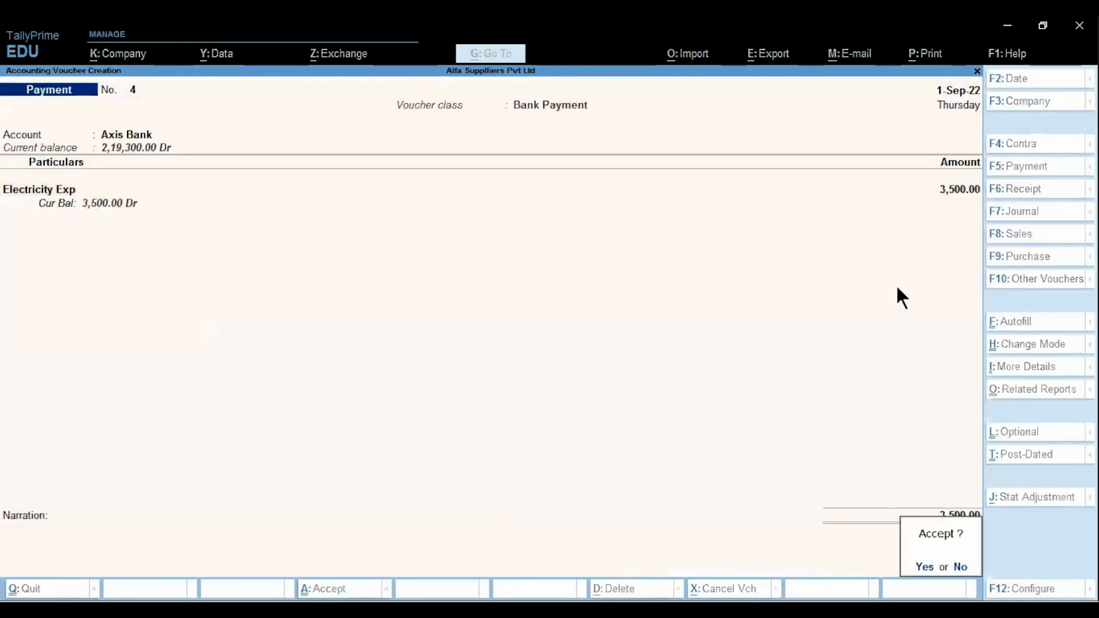
key("Return")
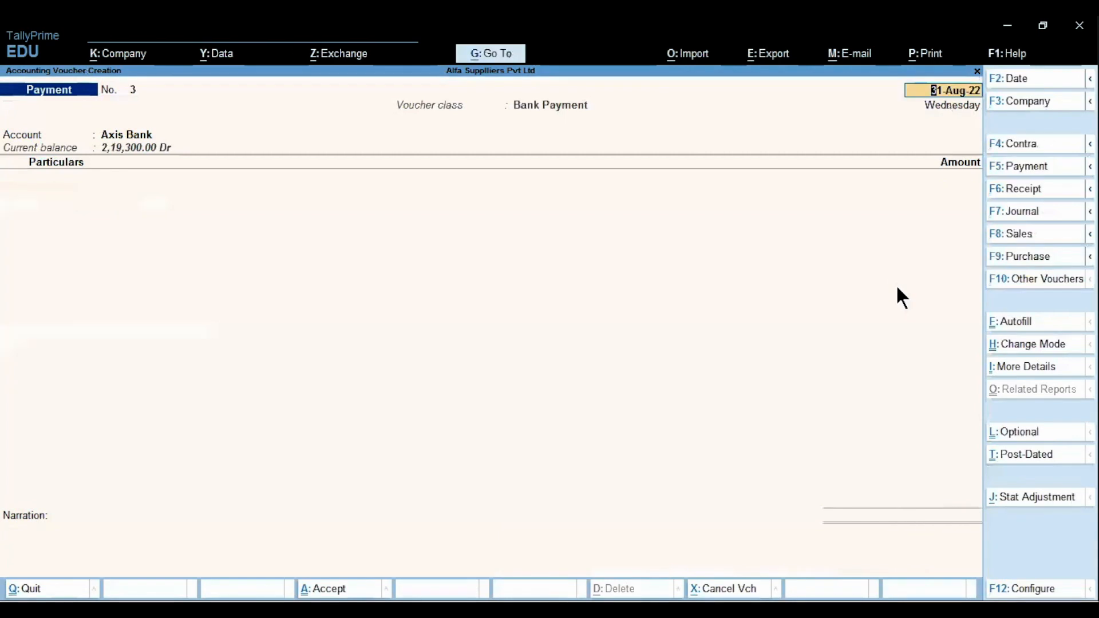
key("alt")
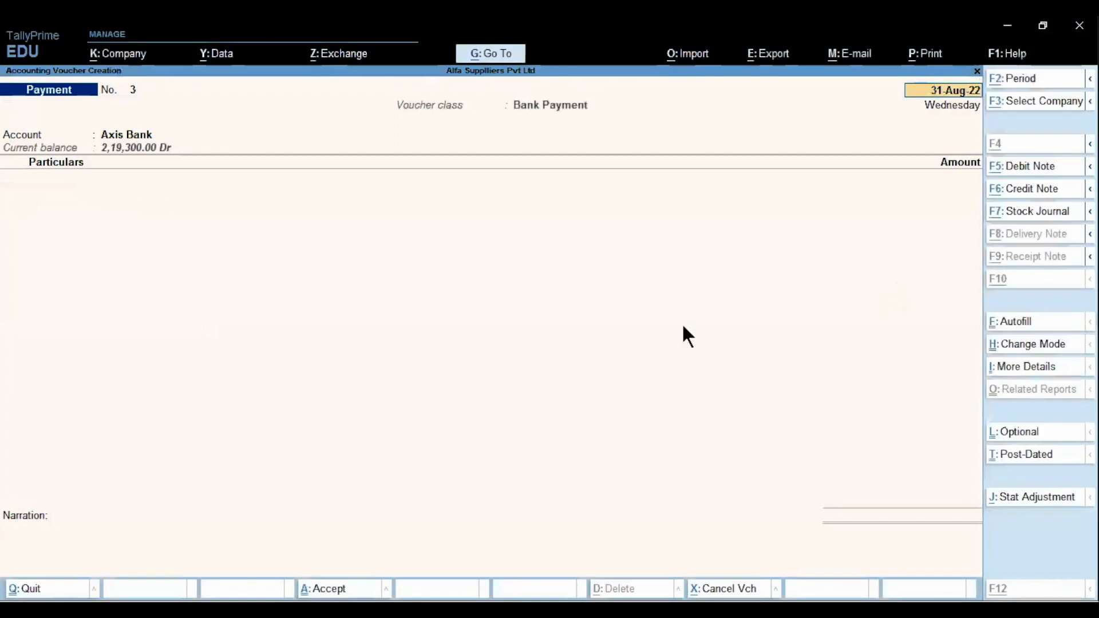
key("alt")
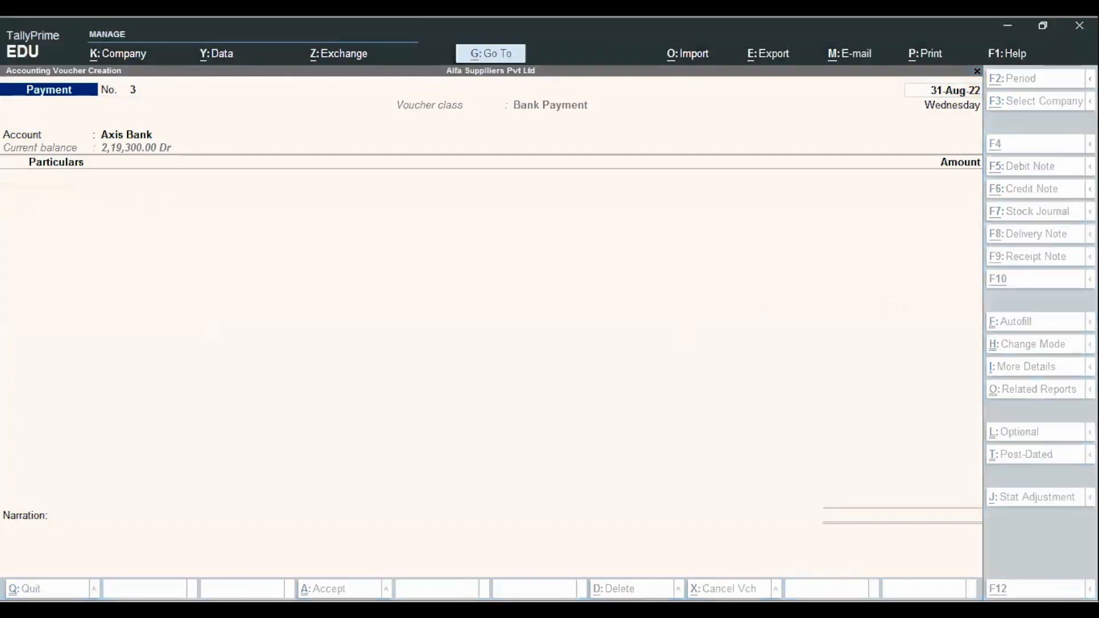
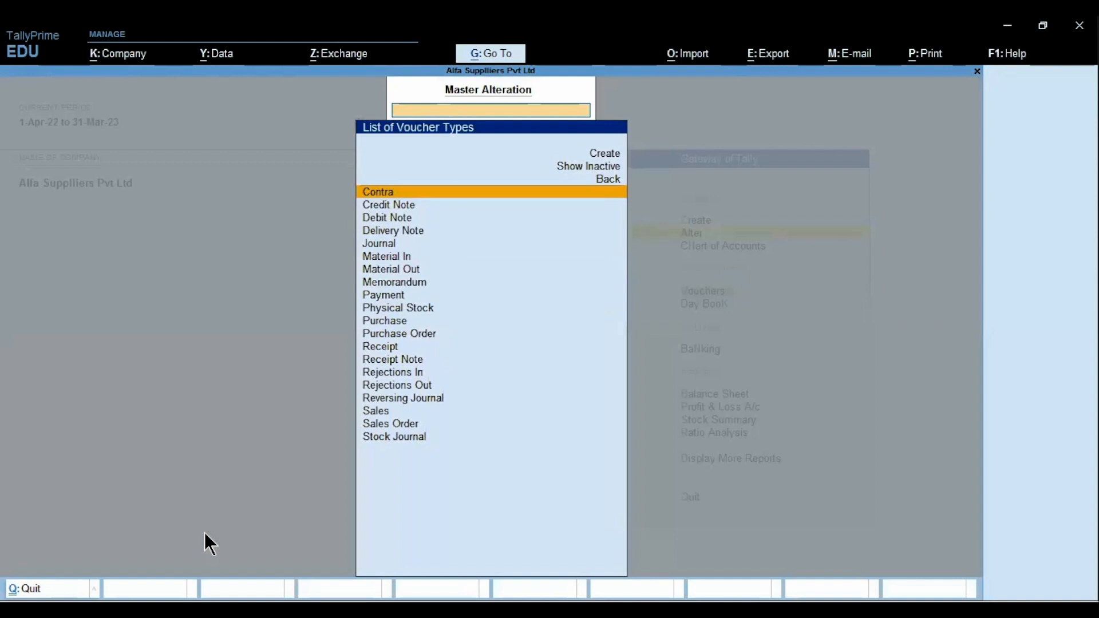
Open the Sales voucher type for alteration and add a voucher class named Sales Invoice.
key("Return")
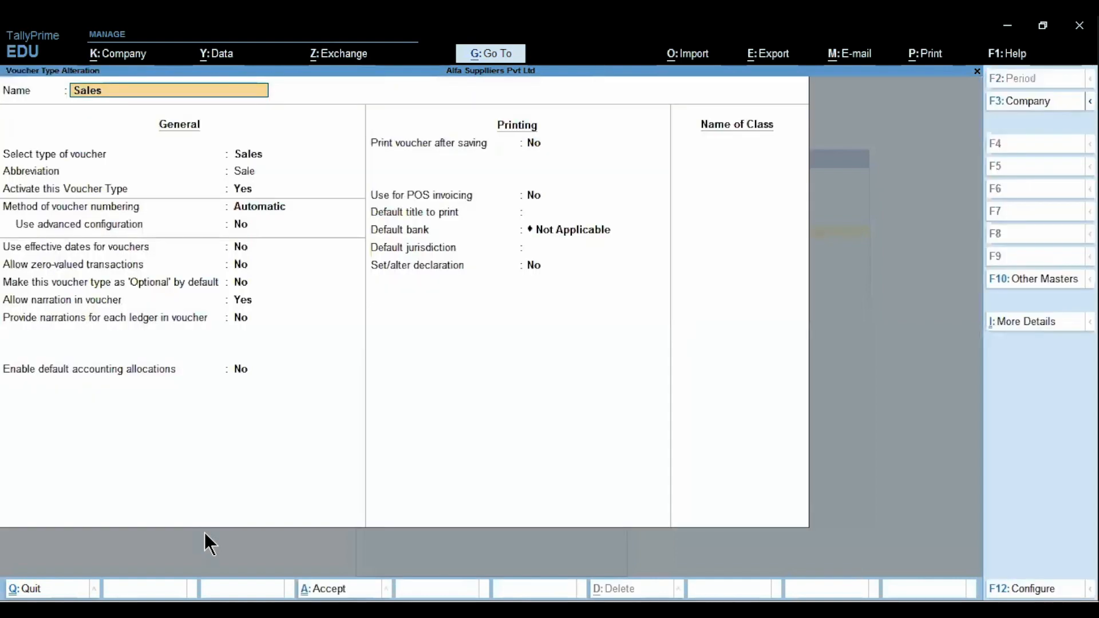
left_click(708, 147)
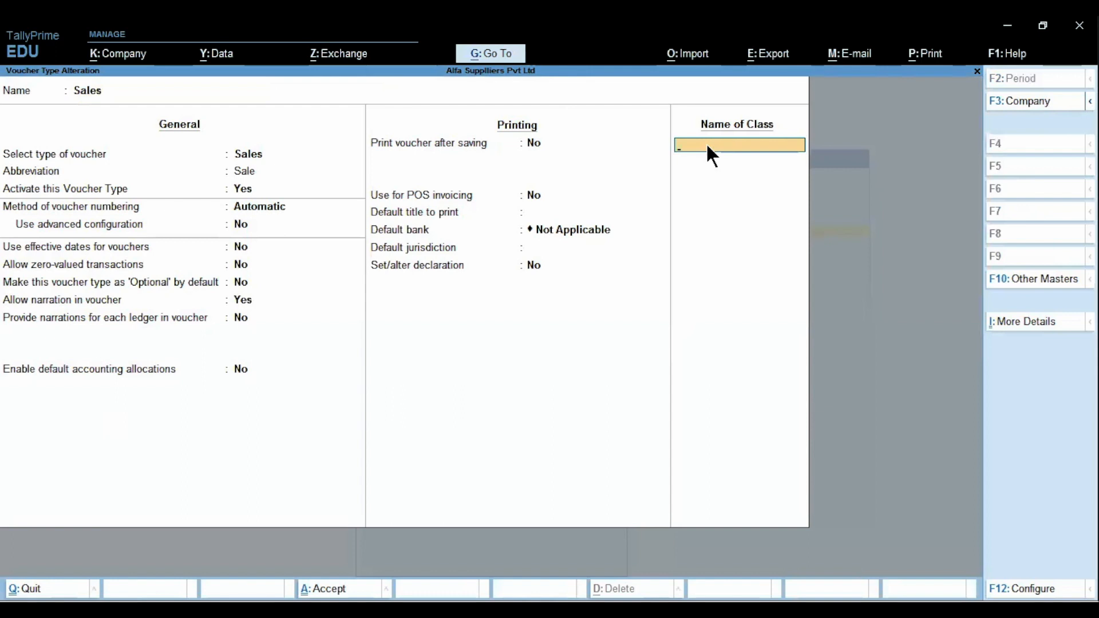
type("Sales Invoice")
key("Return")
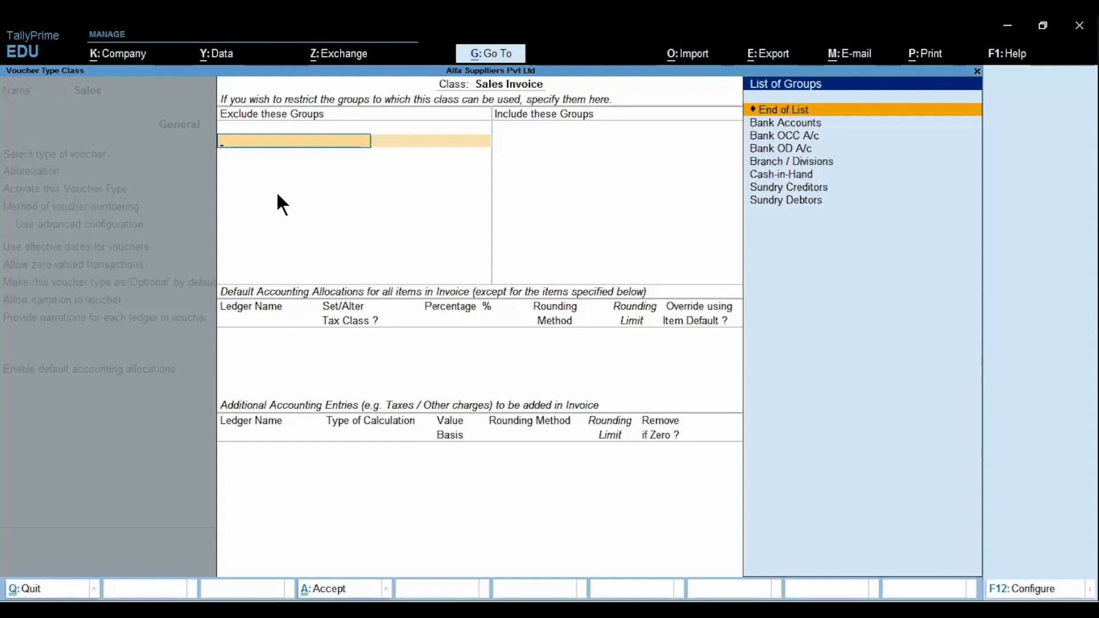
Exclude the Sundry Creditors group from the Sales Invoice class.
key("Down")
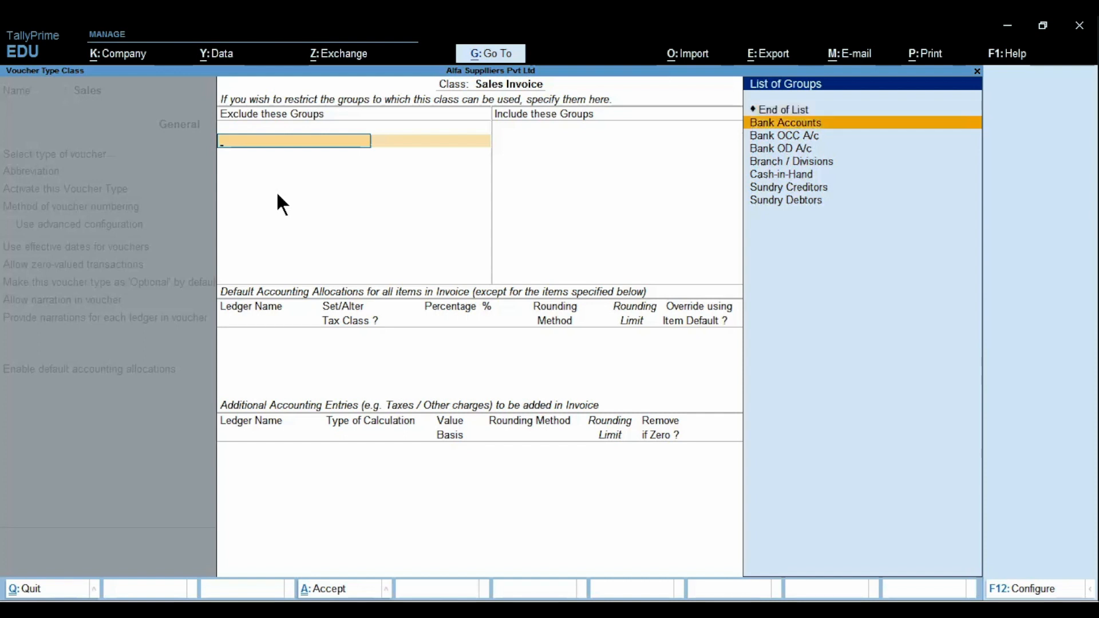
key("Down")
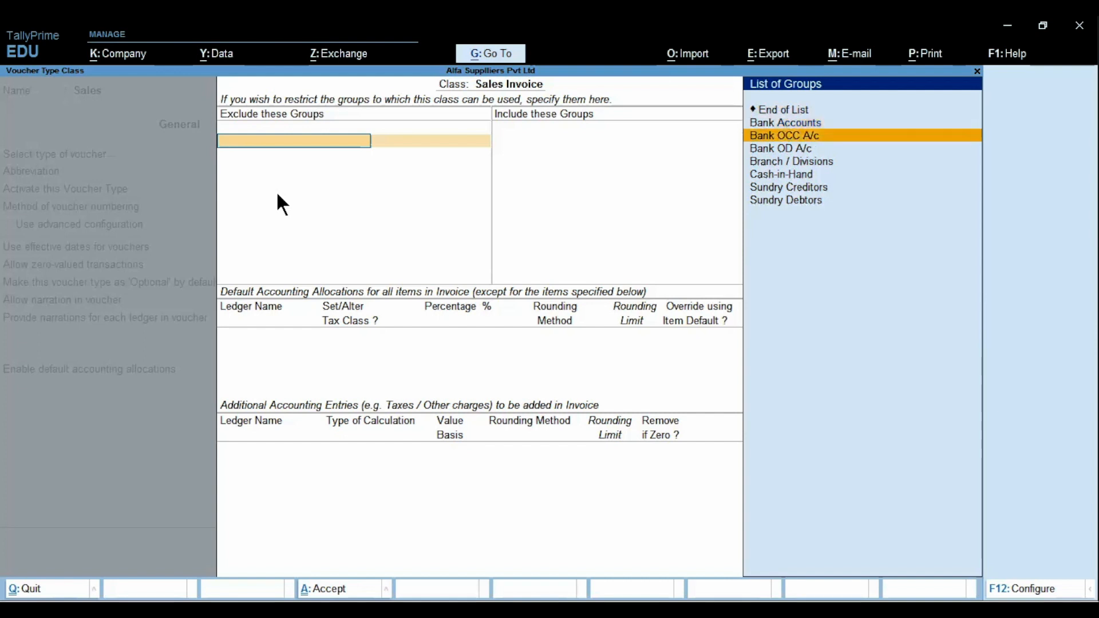
key("Down")
key("Down")
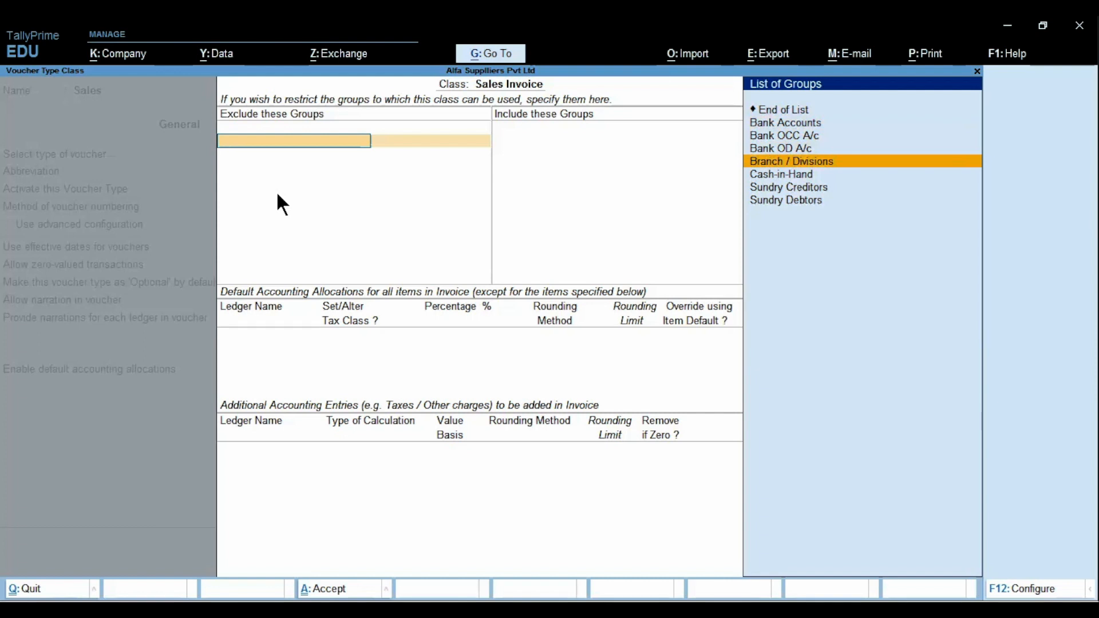
key("Down")
key("Down")
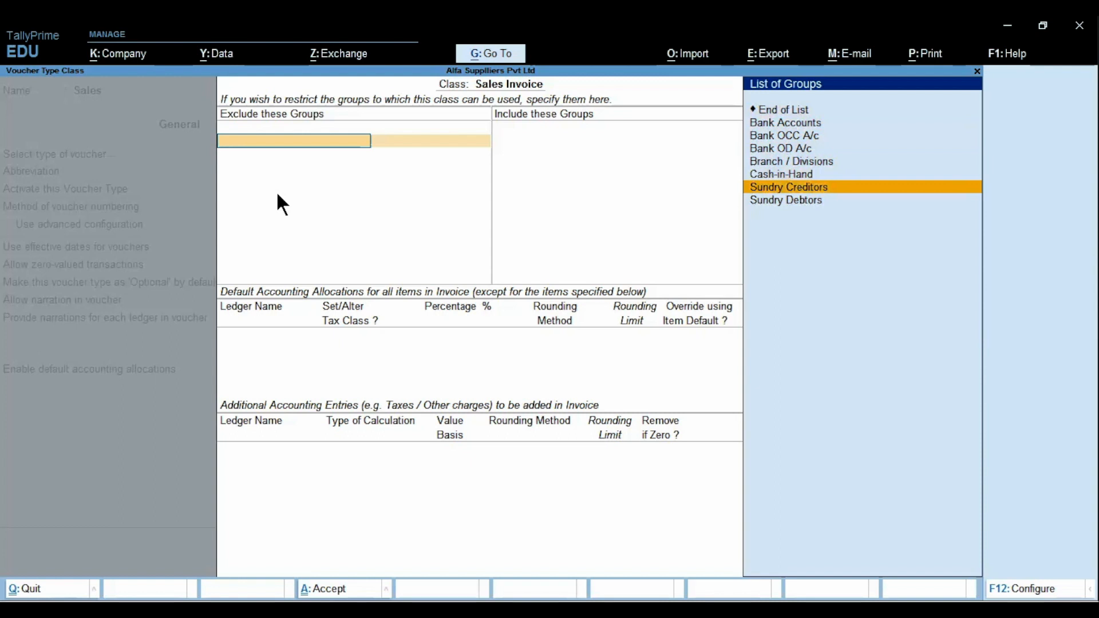
key("Return")
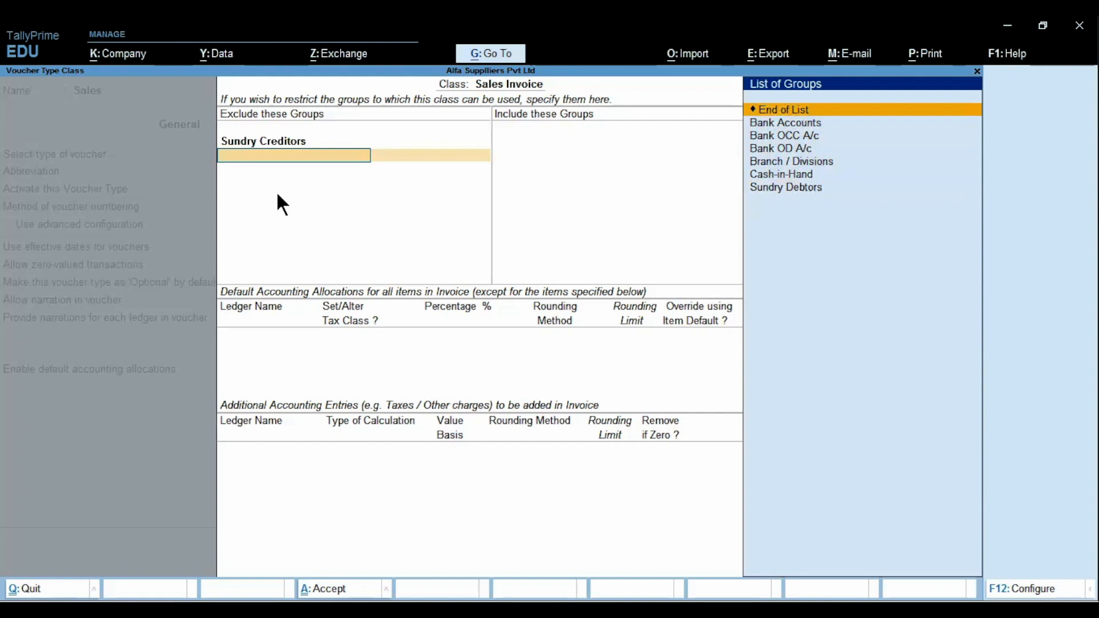
Include the groups Bank Accounts, Bank OD A/c, Branch / Divisions, Cash-in-Hand and Sundry Debtors in the Sales Invoice class.
key("Return")
key("Down")
key("Return")
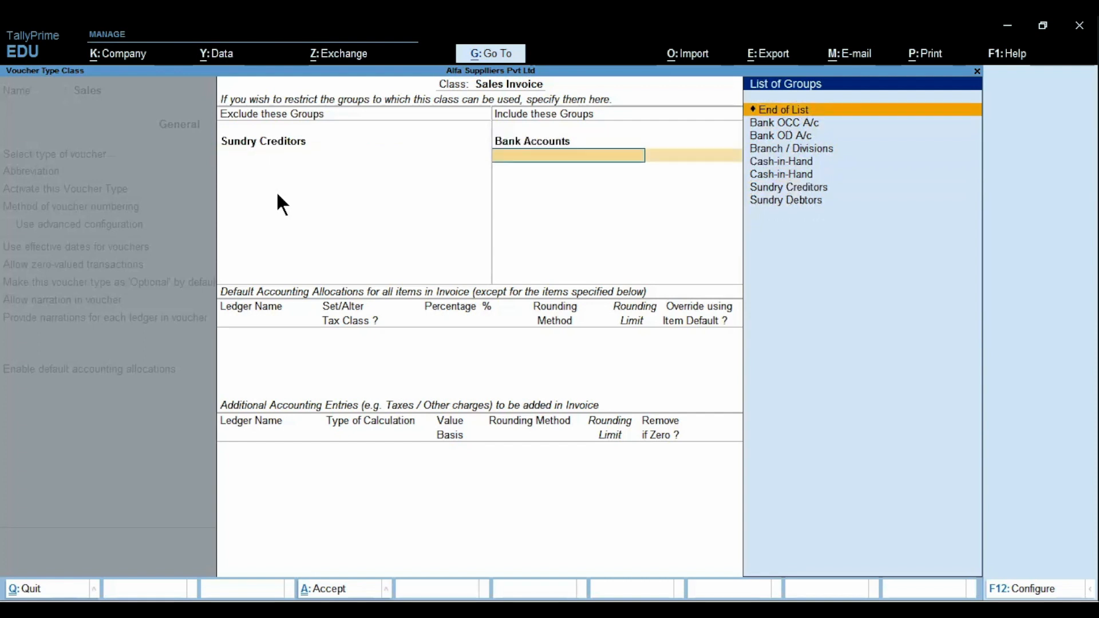
key("Down")
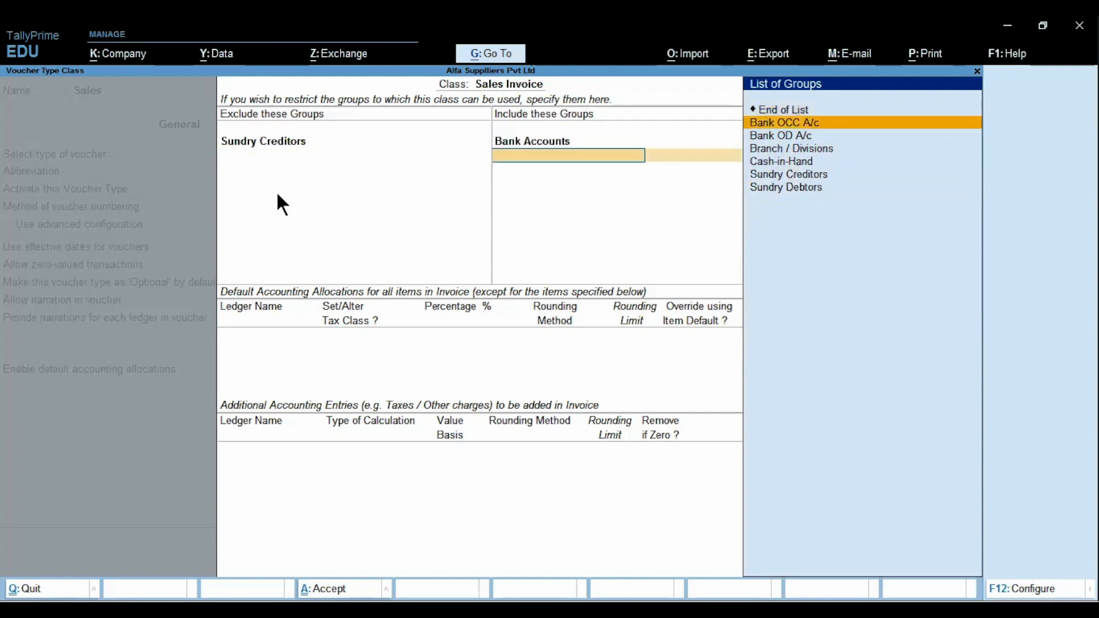
key("Return")
key("Down")
key("Down")
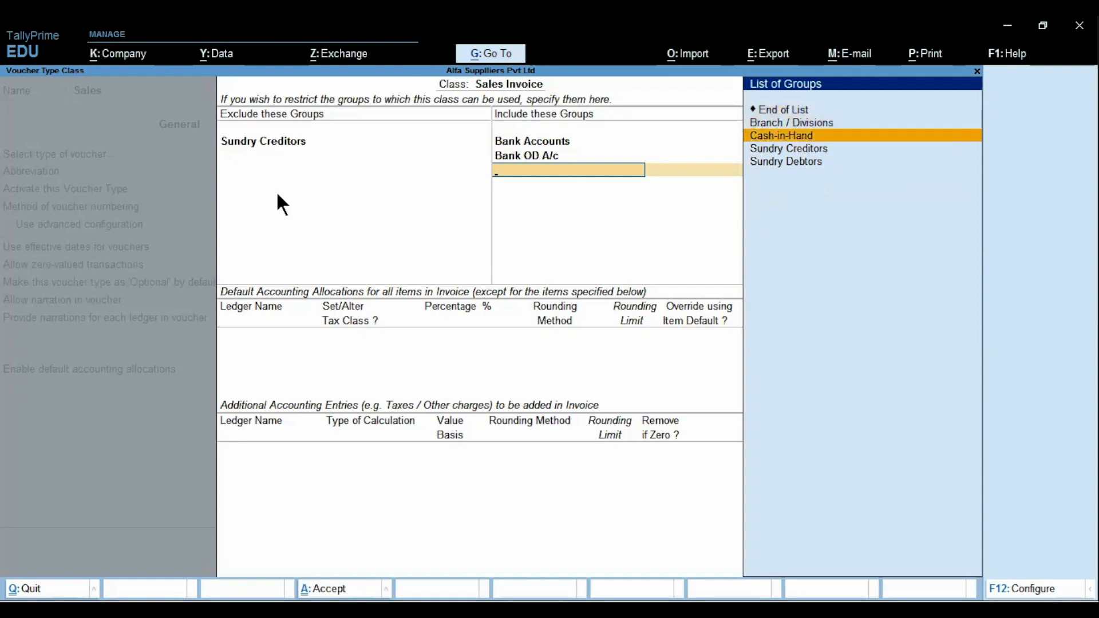
key("Up")
key("Return")
key("Down")
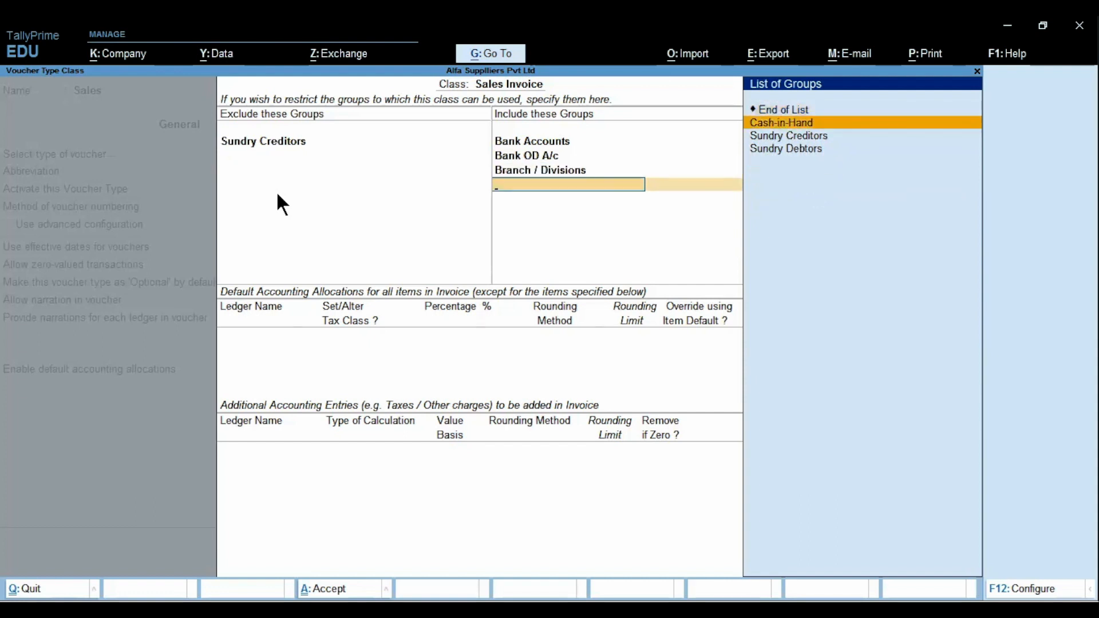
key("Return")
key("Down")
key("Down")
key("Return")
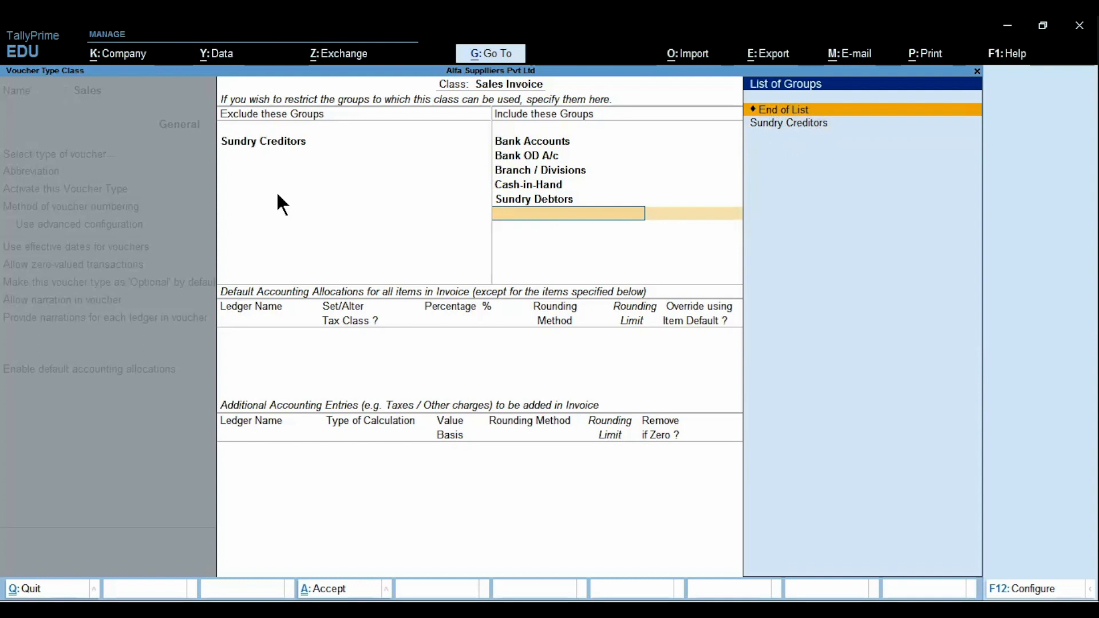
key("Return")
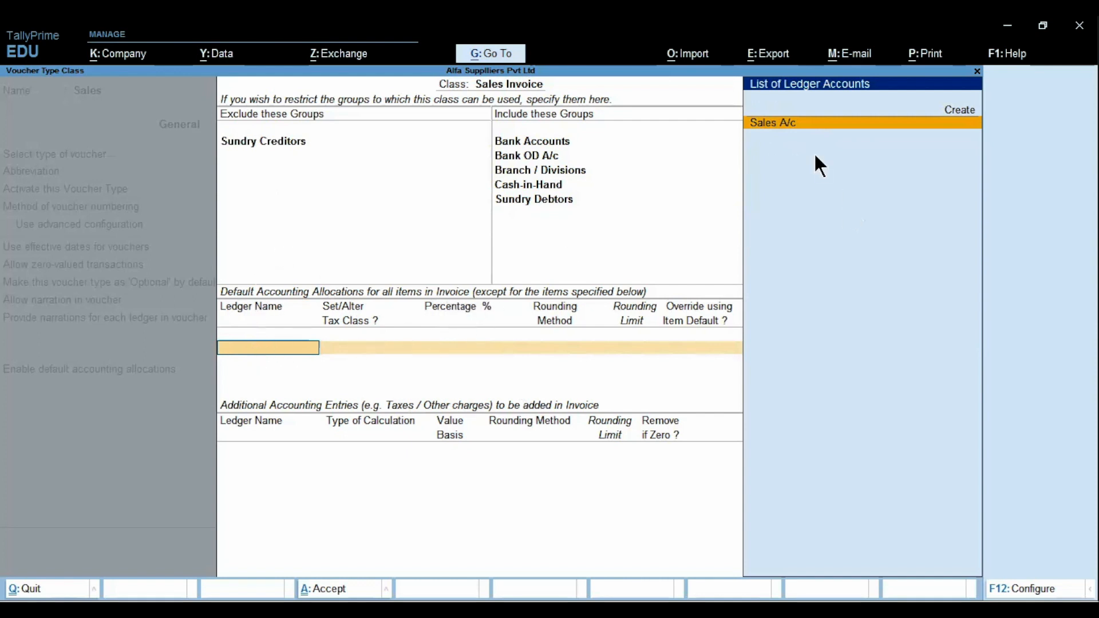
Choose Sales A/c as the ledger for the default accounting allocations of the Sales Invoice class.
key("Return")
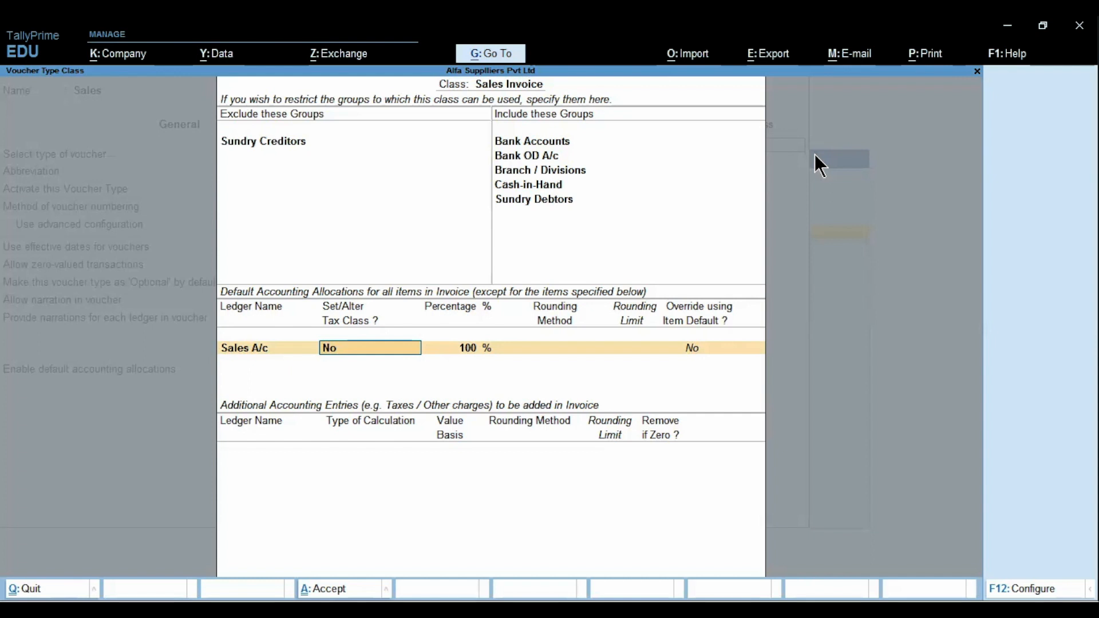
type("y")
key("Return")
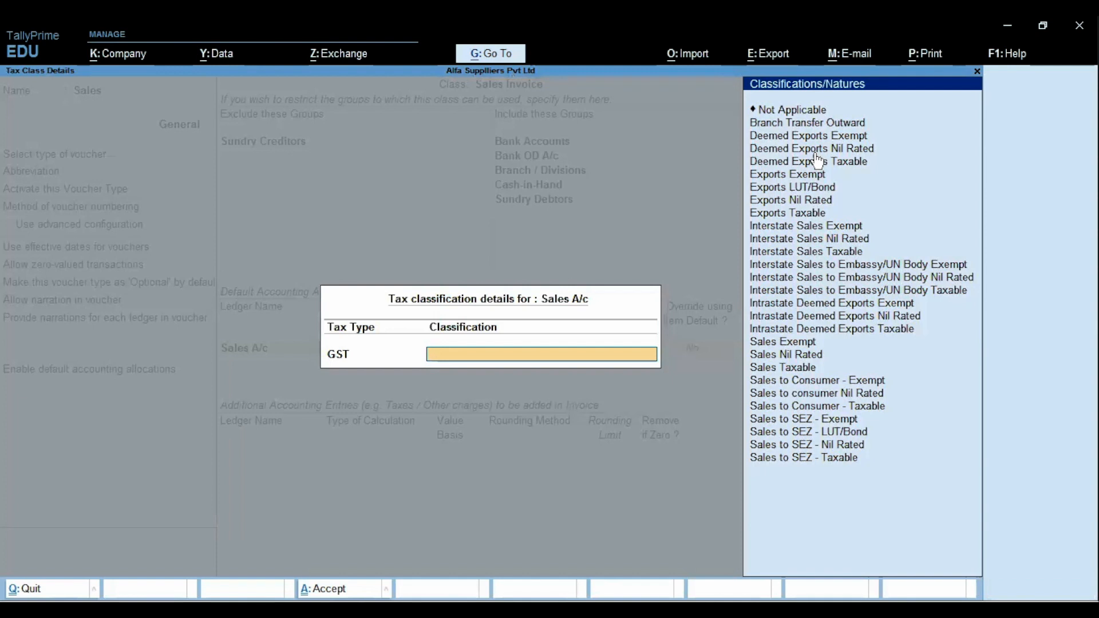
key("Escape")
key("y")
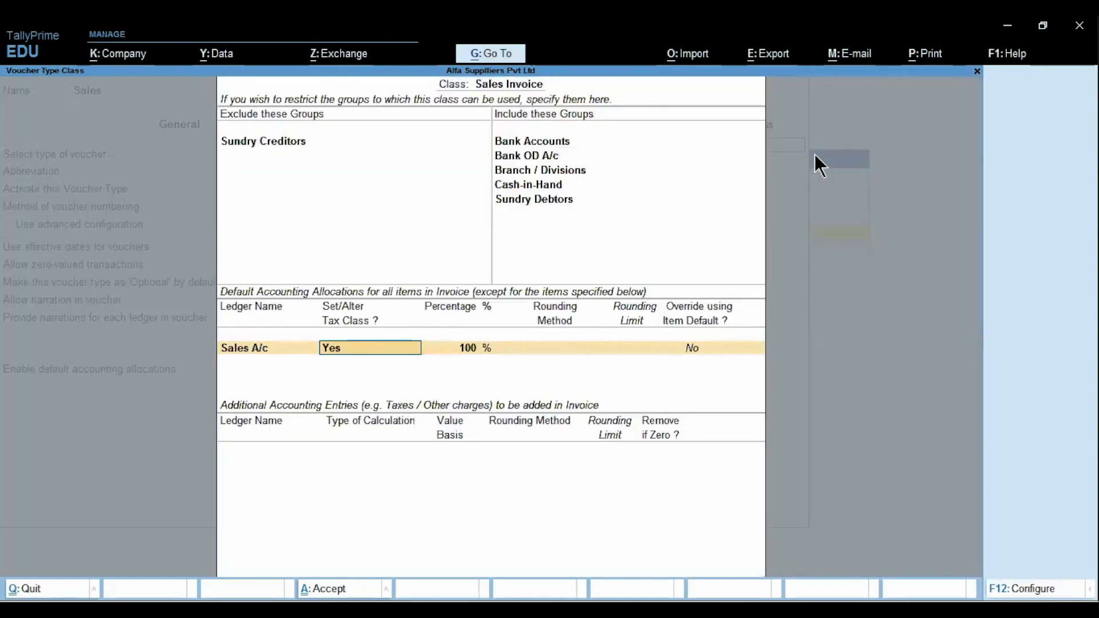
Set the tax class option of Sales A/c to No and accept its allocation at 100 %.
type("n")
key("Return")
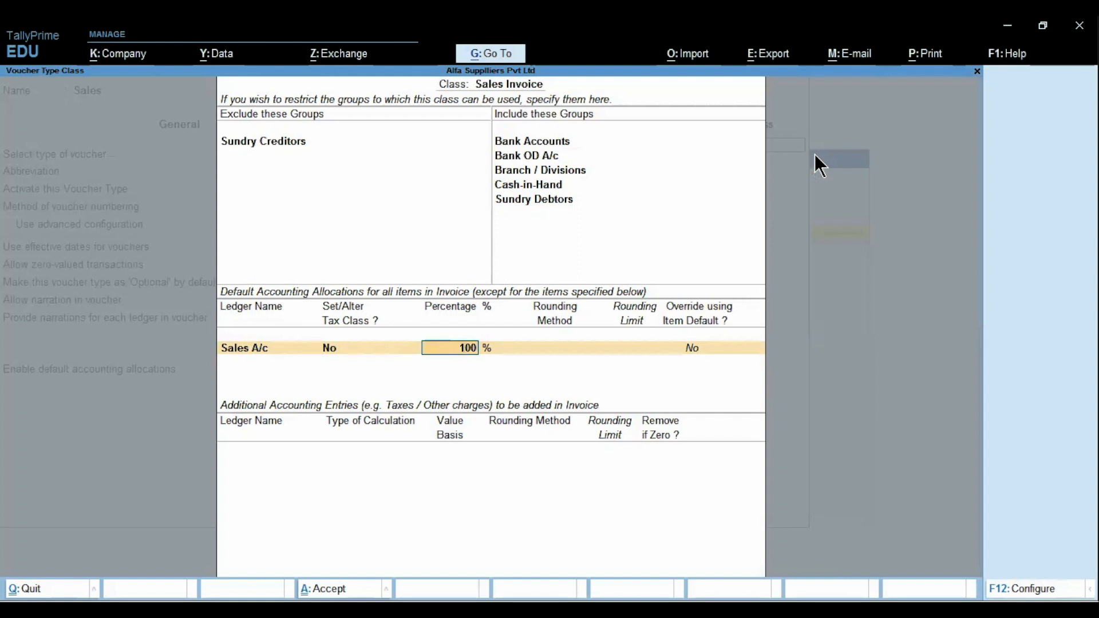
key("Return")
key("Return")
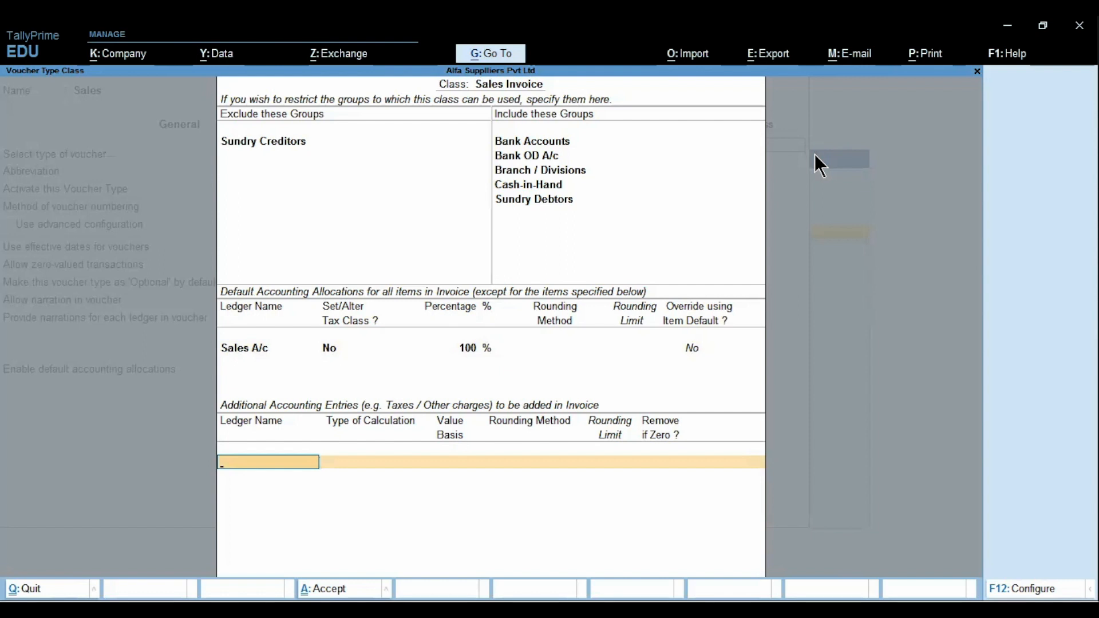
Choose Freight Exp as the first additional accounting entry and open its ledger for alteration.
type("Fre")
key("Return")
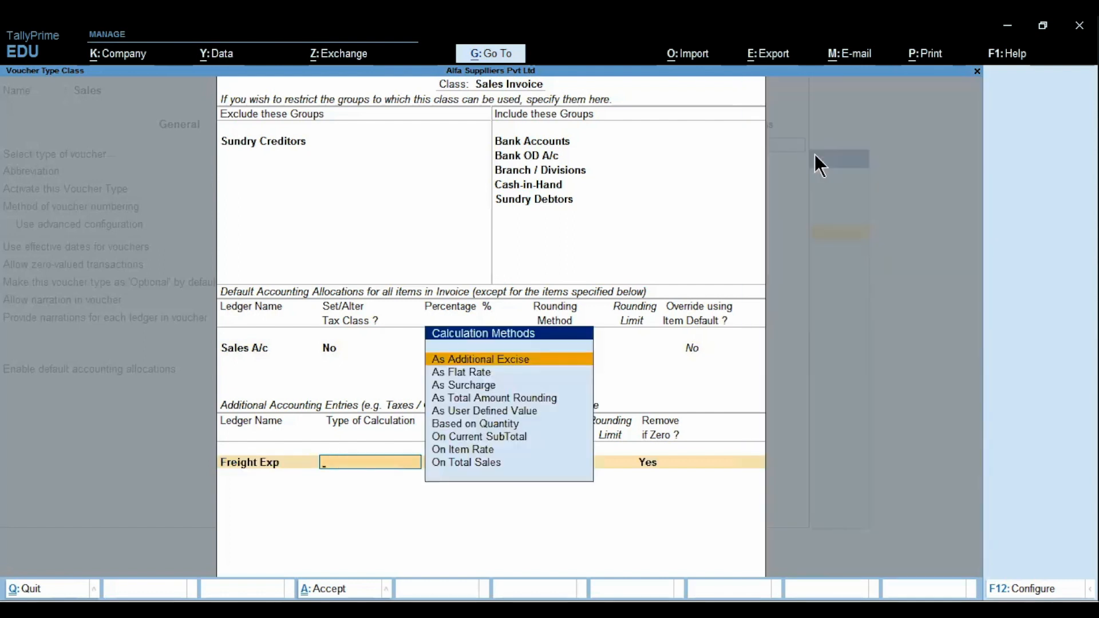
key("BackSpace")
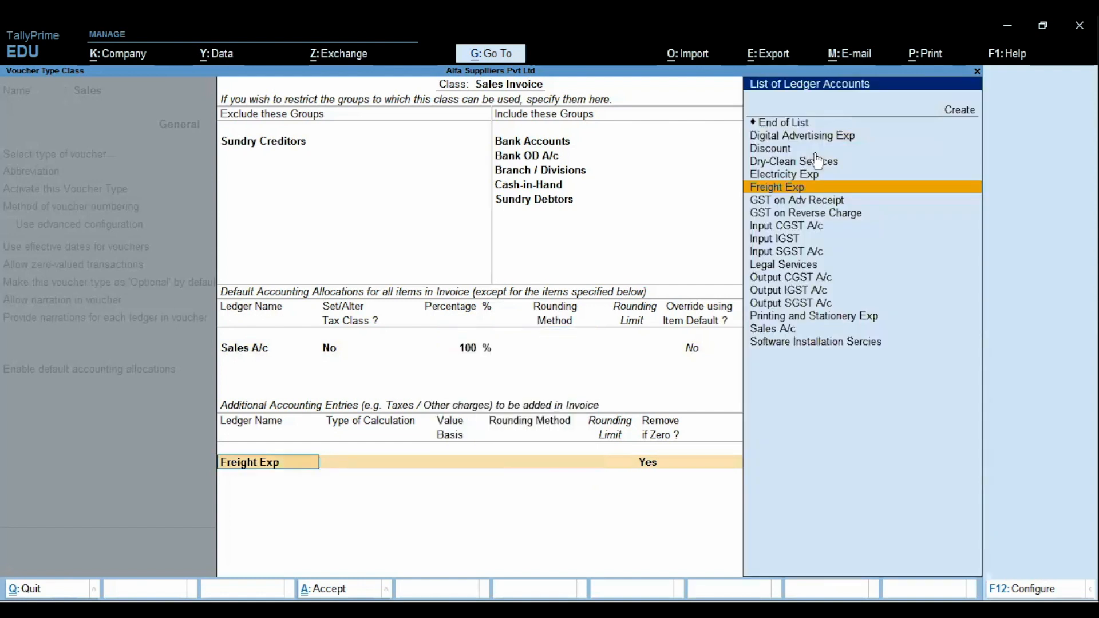
key("ctrl+Return")
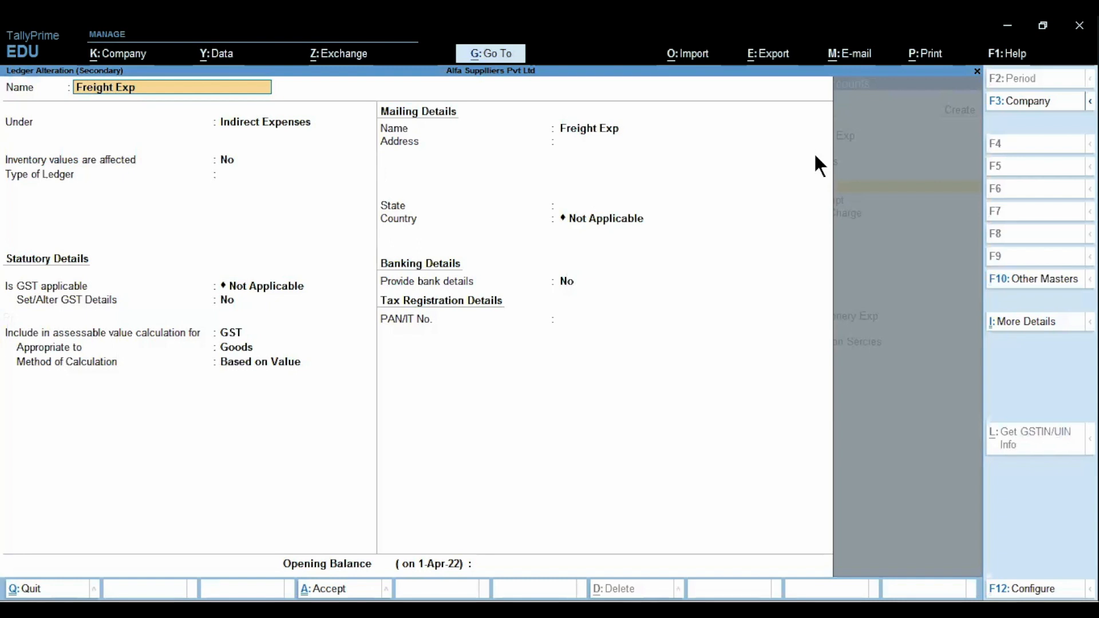
Check the Freight Exp ledger's GST applicability, assessable value, apportionment and calculation method settings, and accept the ledger without changes.
key("Return")
key("Return")
key("Return")
key("Return")
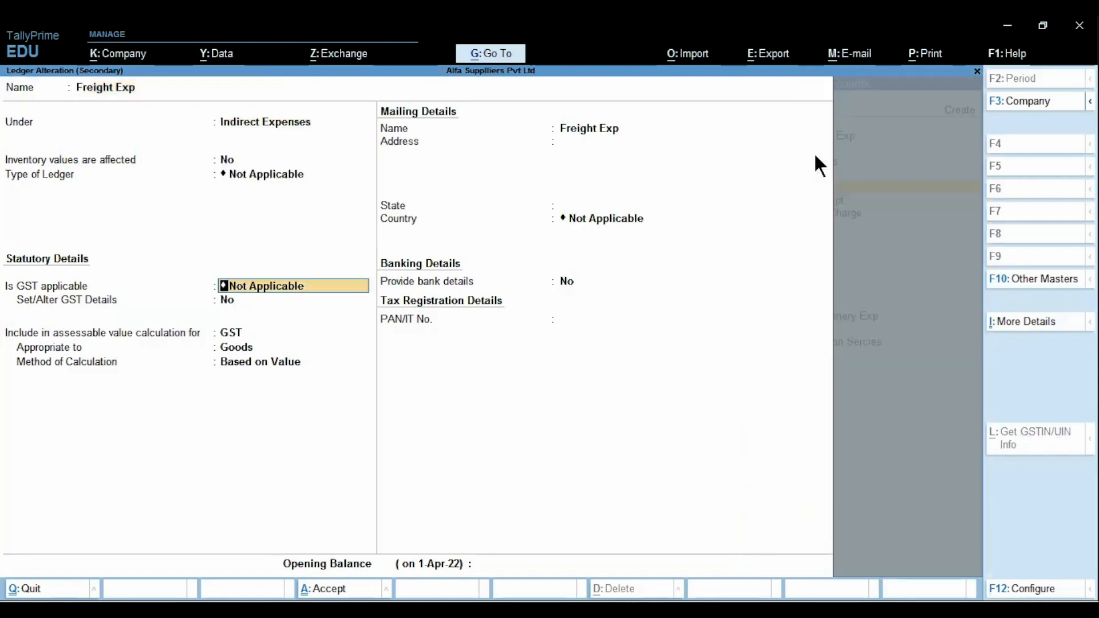
key("Return")
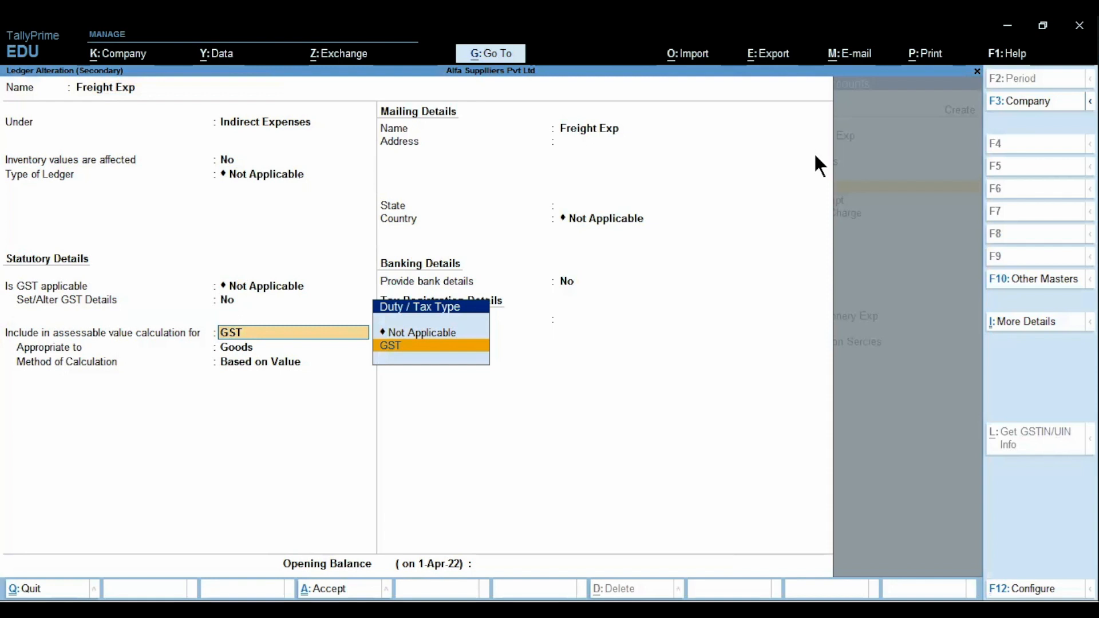
key("Return")
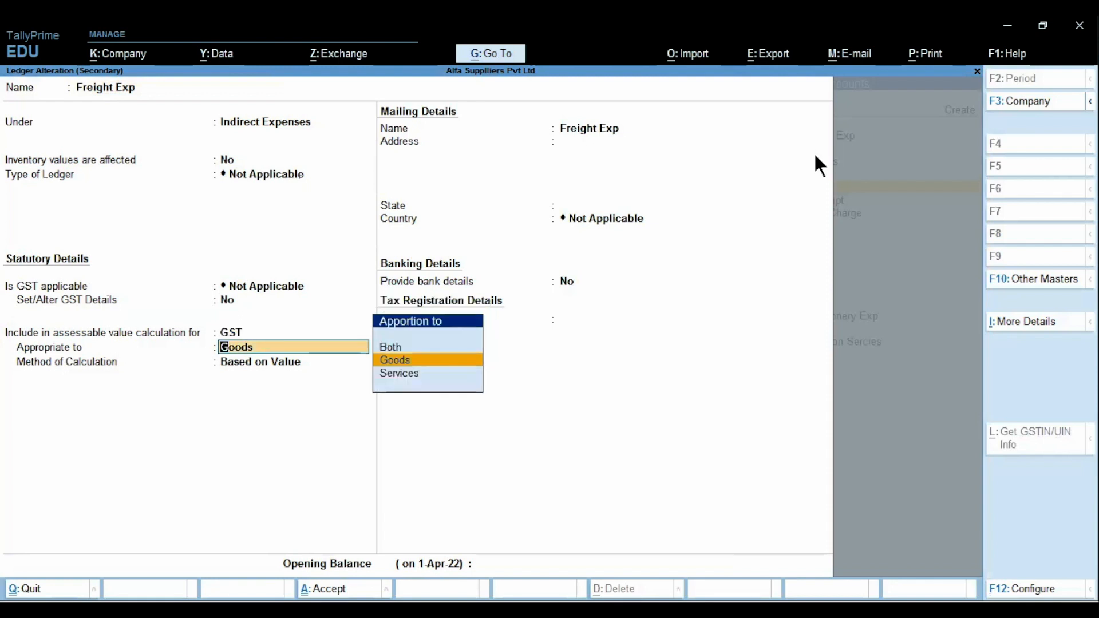
key("Return")
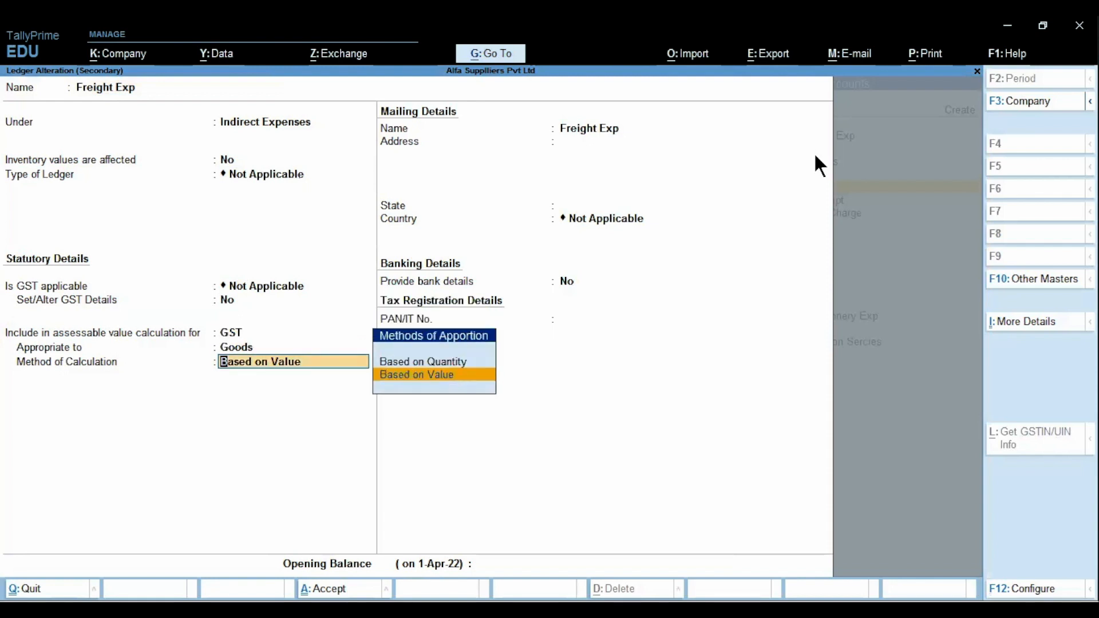
key("ctrl")
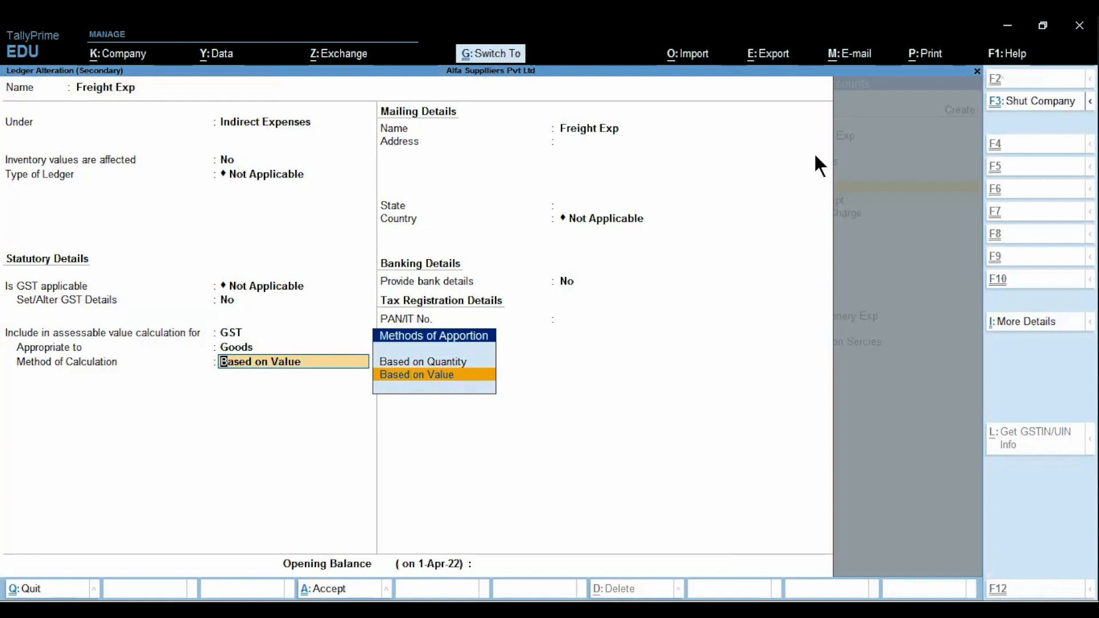
key("ctrl+a")
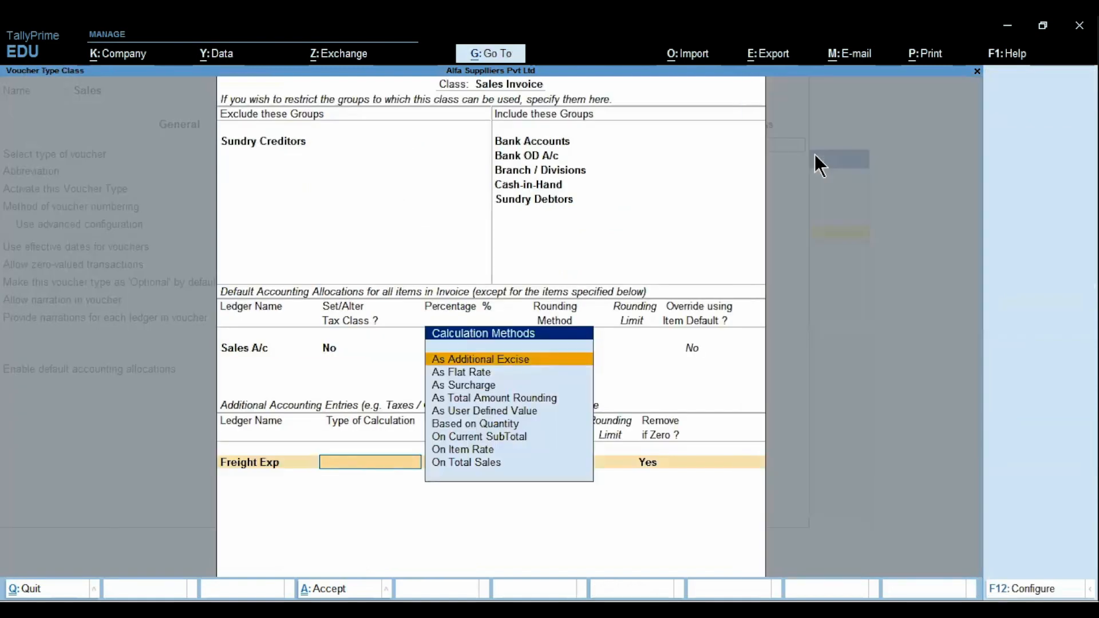
Calculate Freight Exp As Flat Rate with a value basis of 500, rounding Not Applicable and Remove if Zero set to Yes.
key("Down")
key("Return")
type("500")
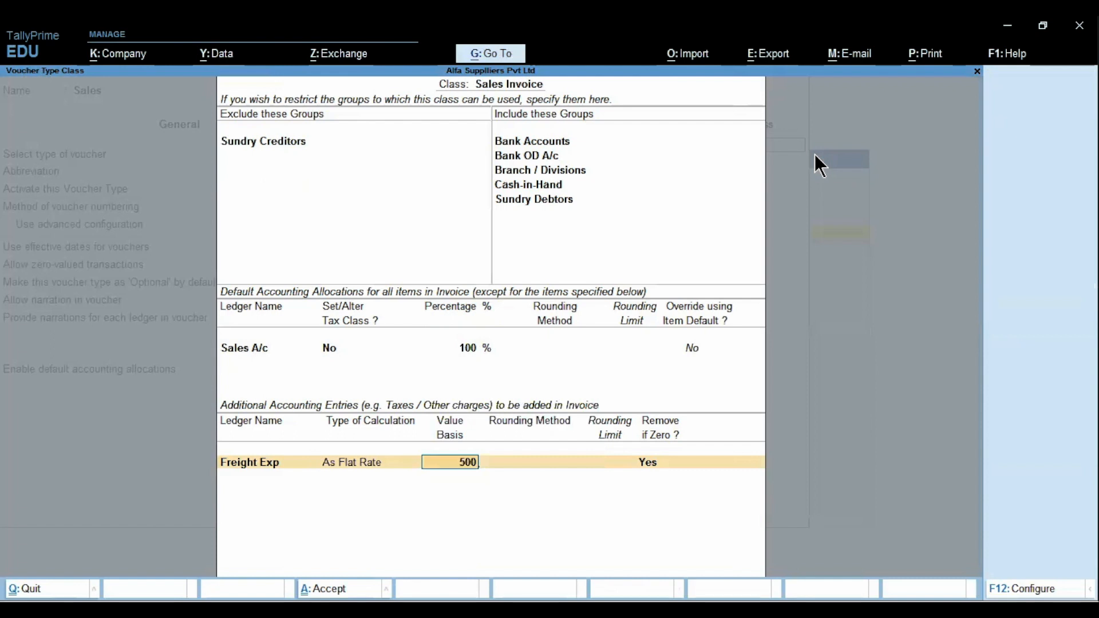
key("Return")
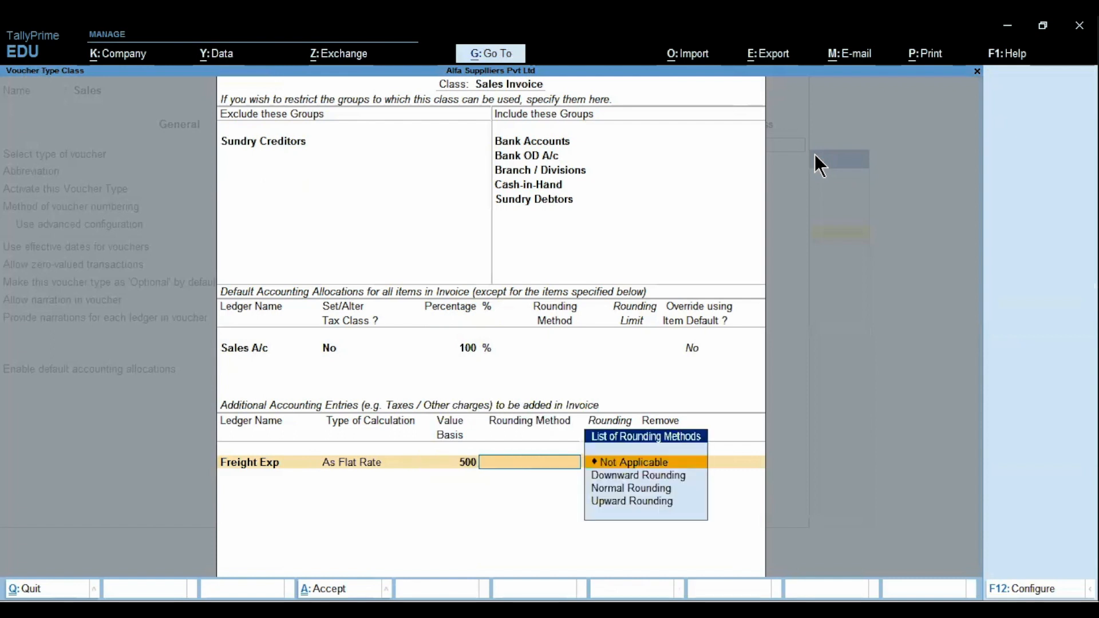
key("Return")
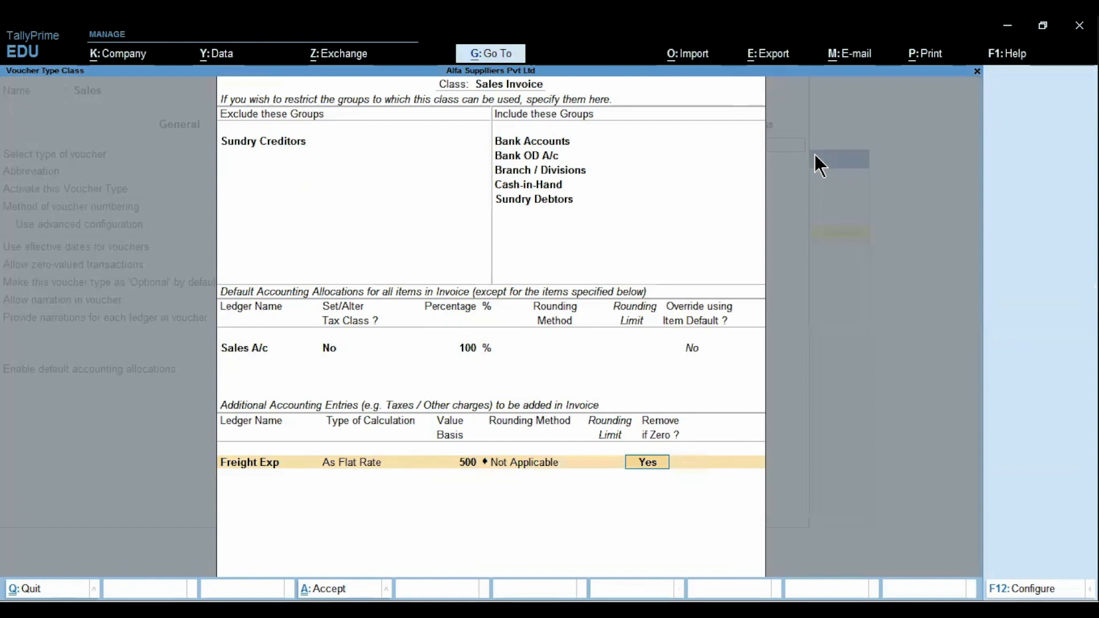
key("Return")
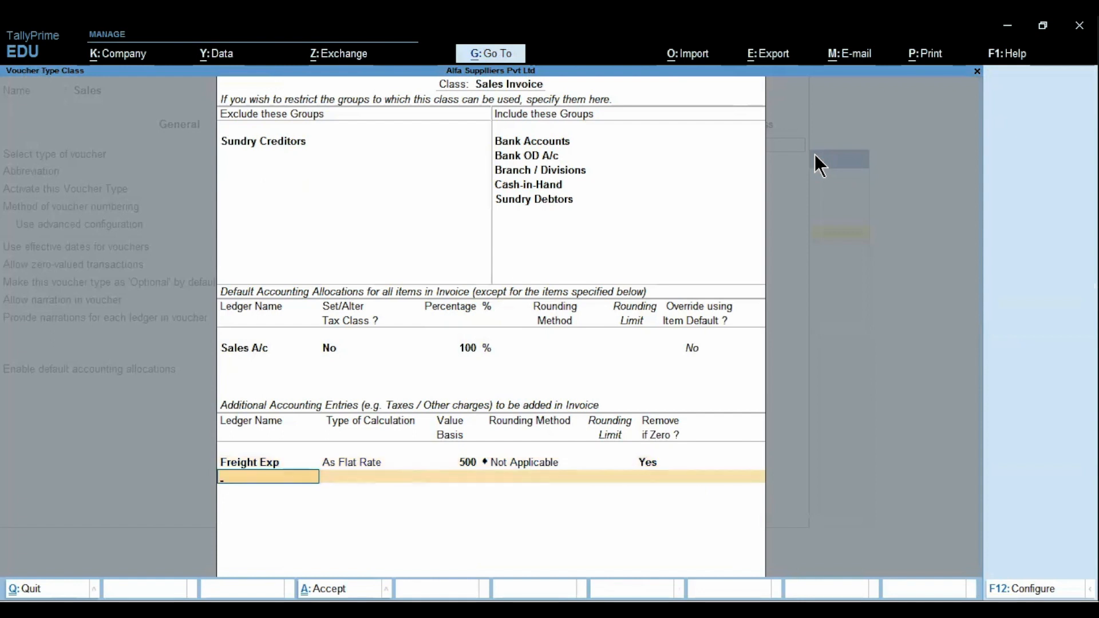
Add Output CGST A/c, Output SGST A/c and Output IGST A/c as additional accounting entries, keeping Remove if Zero at Yes for each.
type("Out")
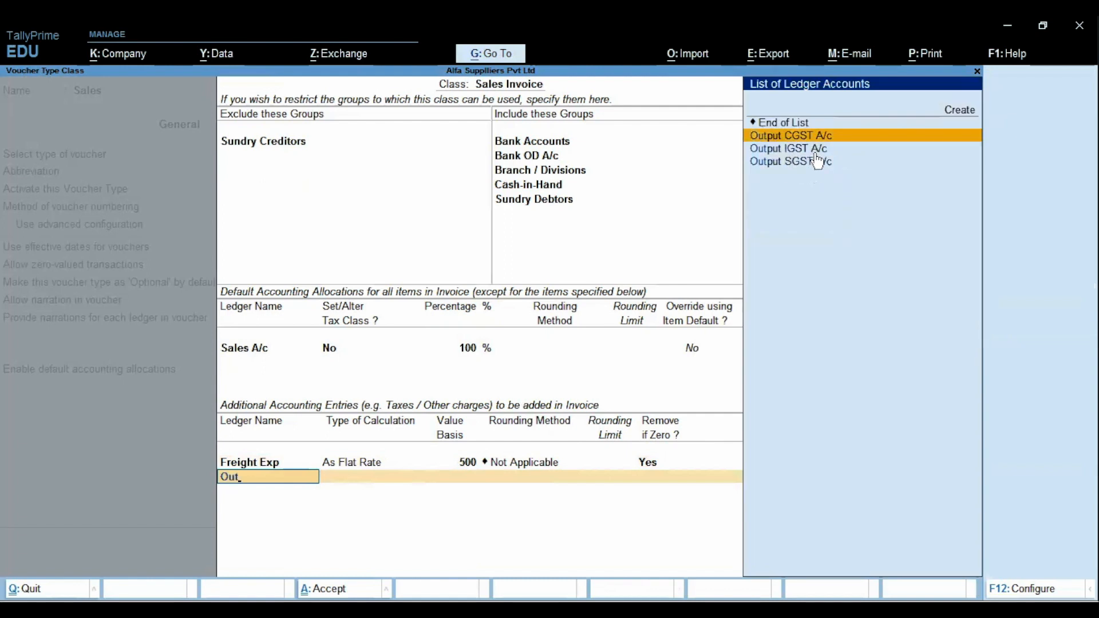
key("Return")
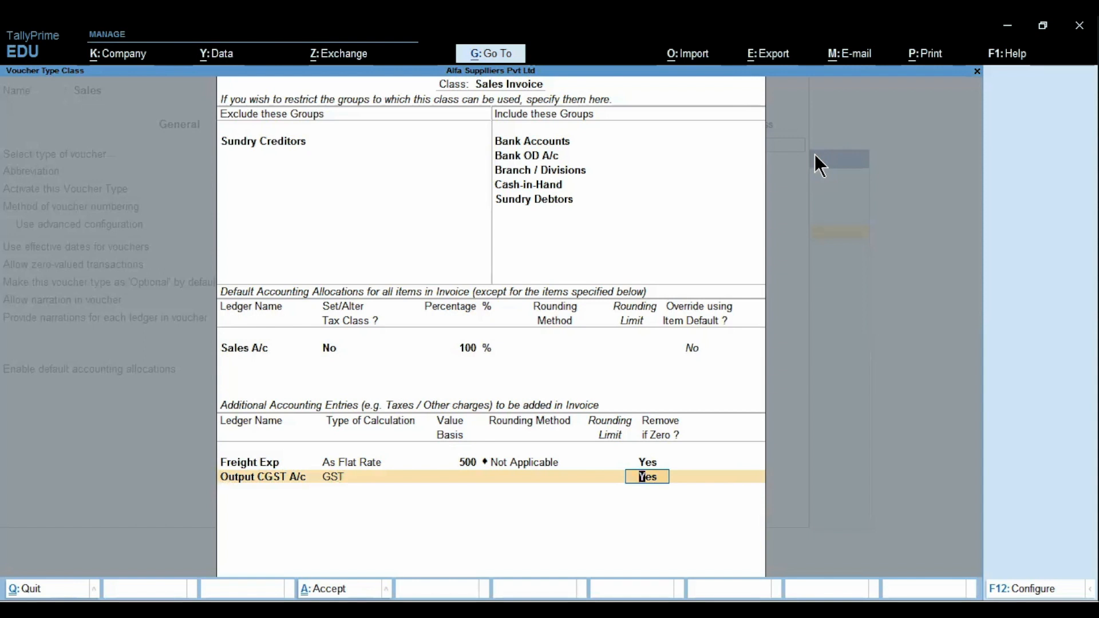
key("Return")
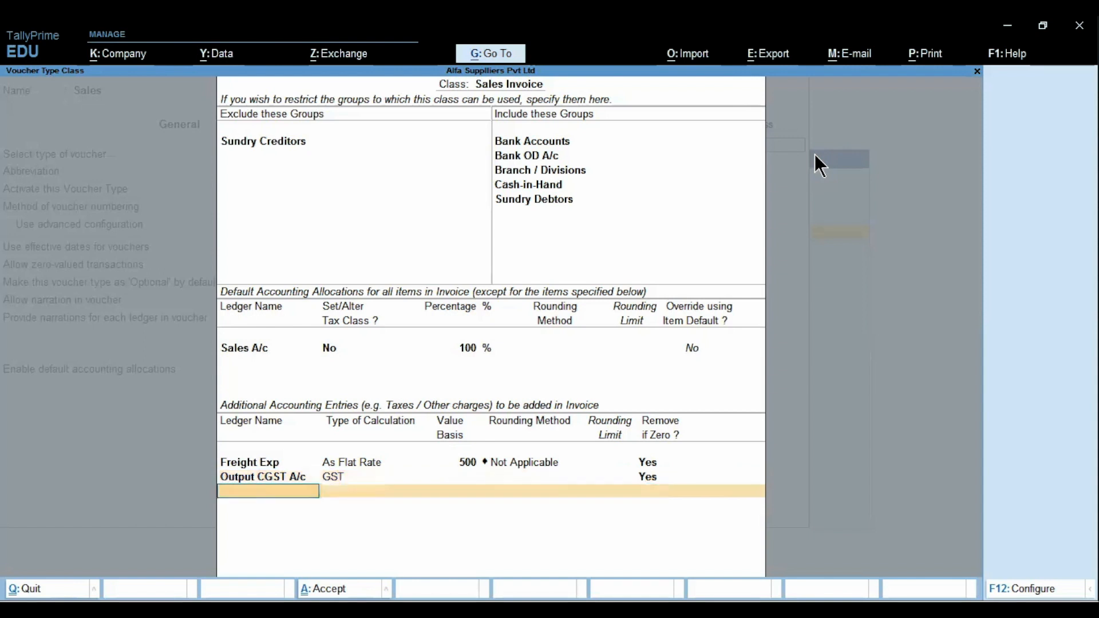
type("Out")
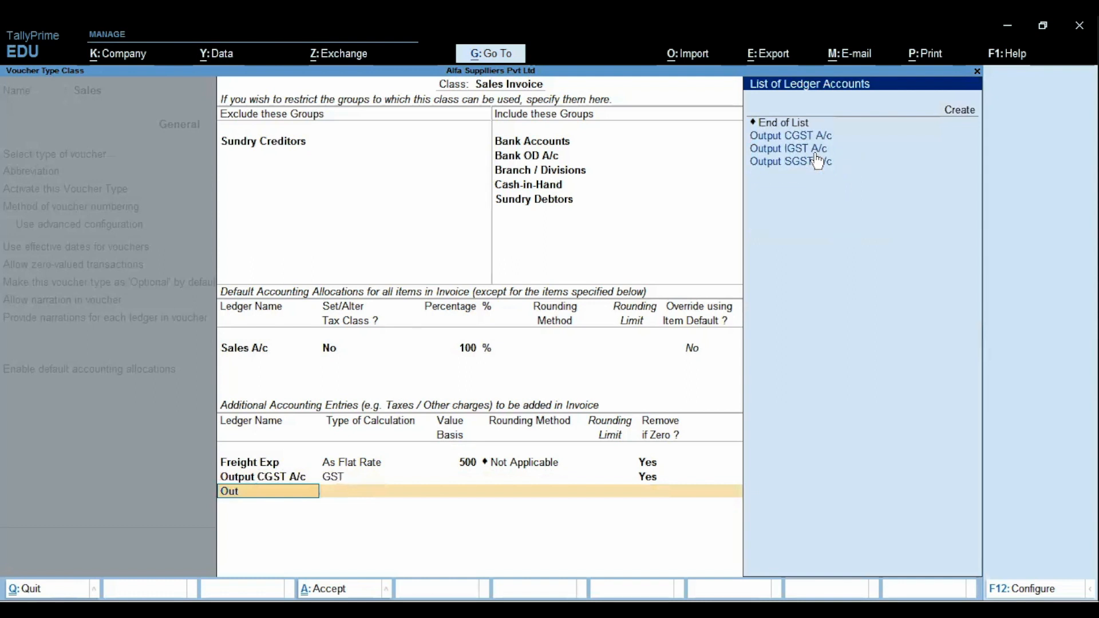
left_click(817, 162)
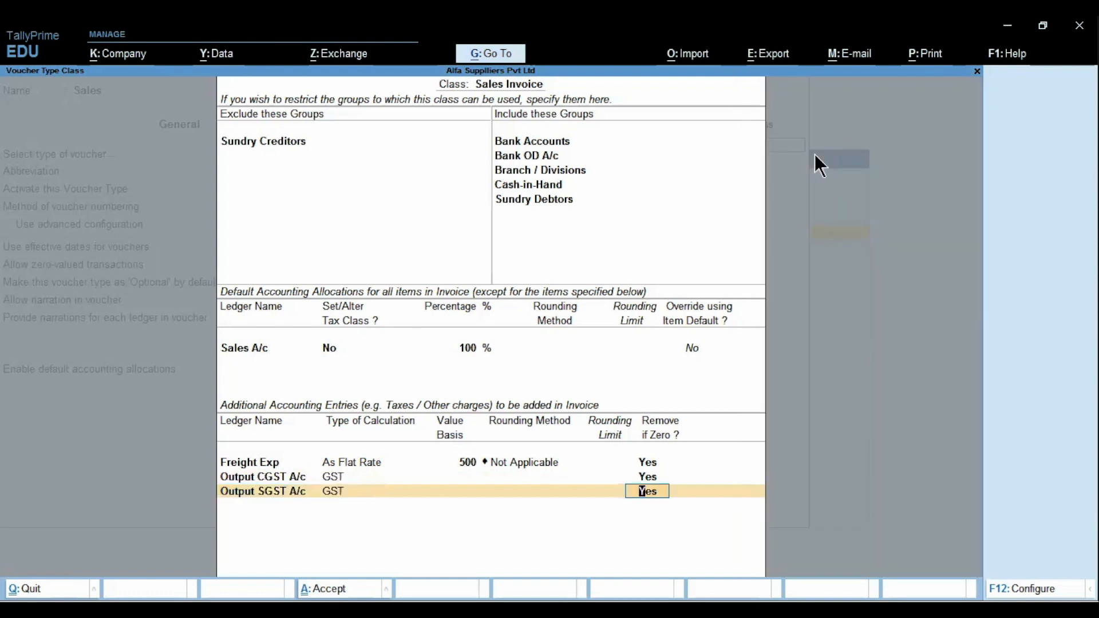
key("Return")
type("Out")
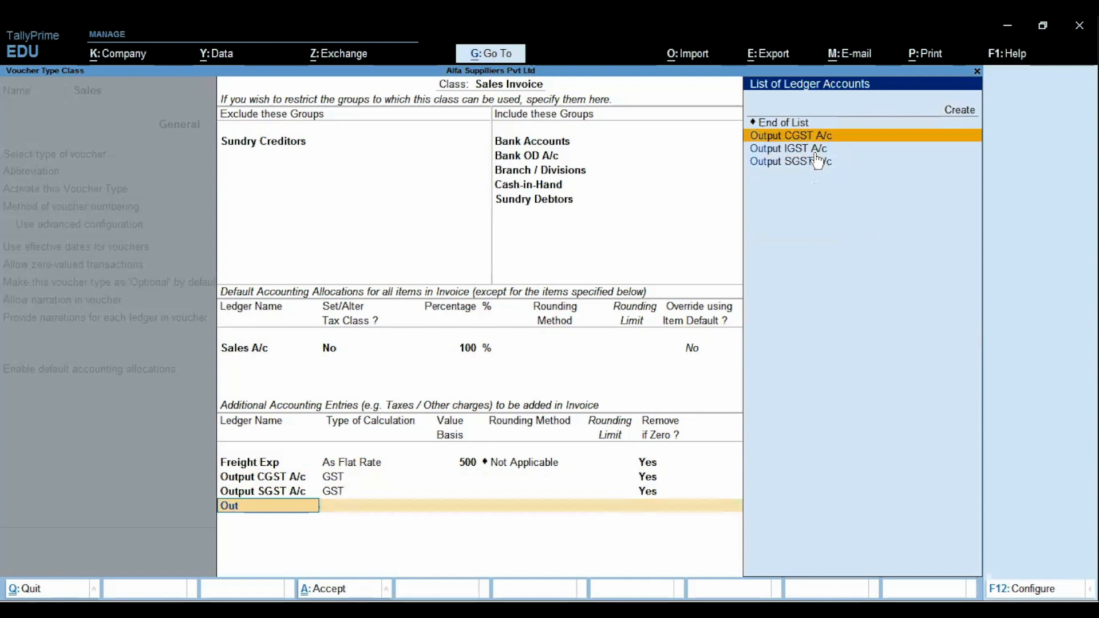
left_click(815, 151)
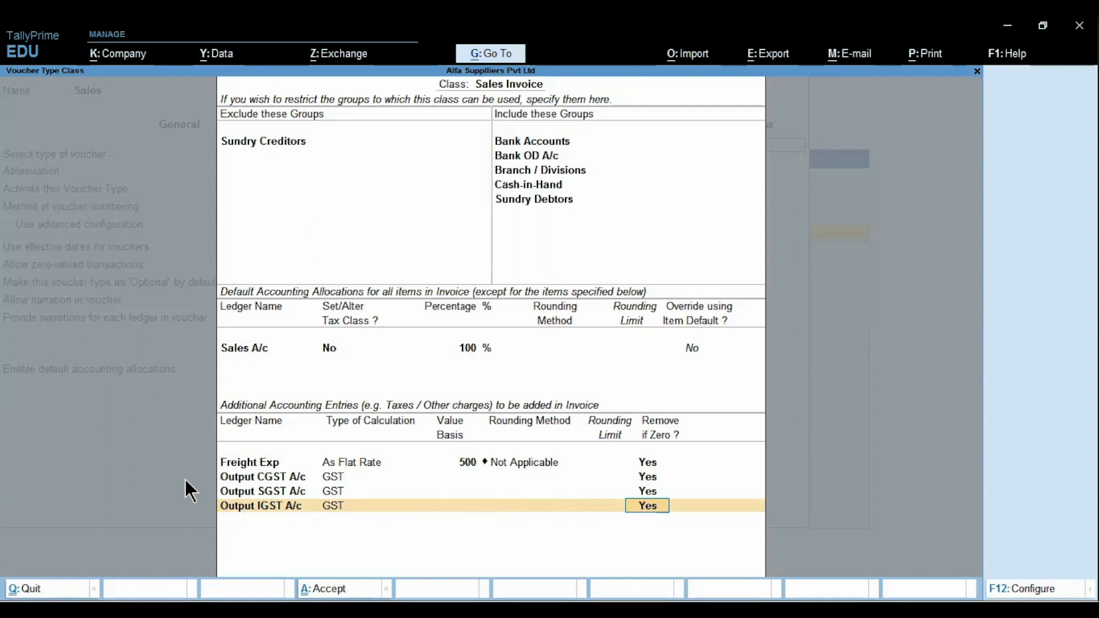
key("Return")
Finish the Sales Invoice class and save the altered Sales voucher type.
key("Return")
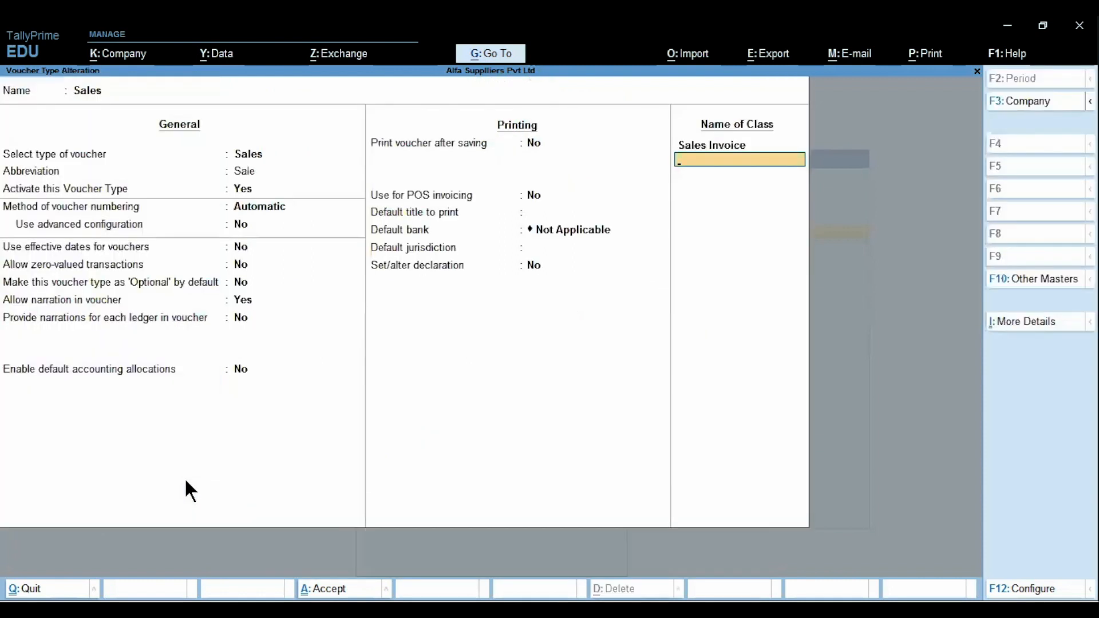
key("Return")
key("Return")
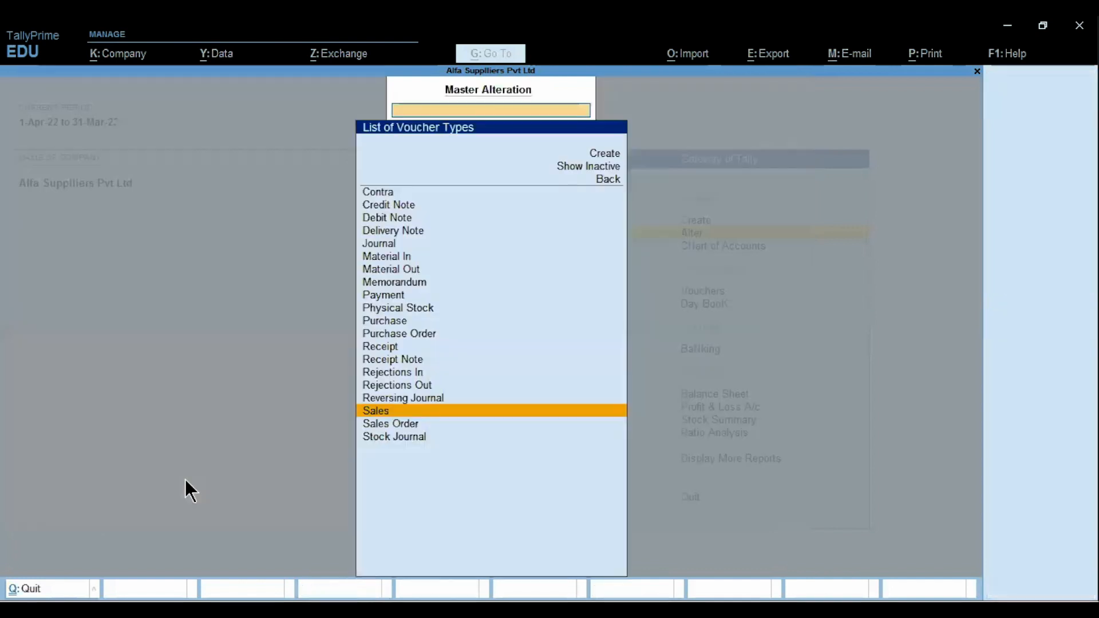
Return to the Gateway of Tally and open voucher creation.
key("Escape")
key("Escape")
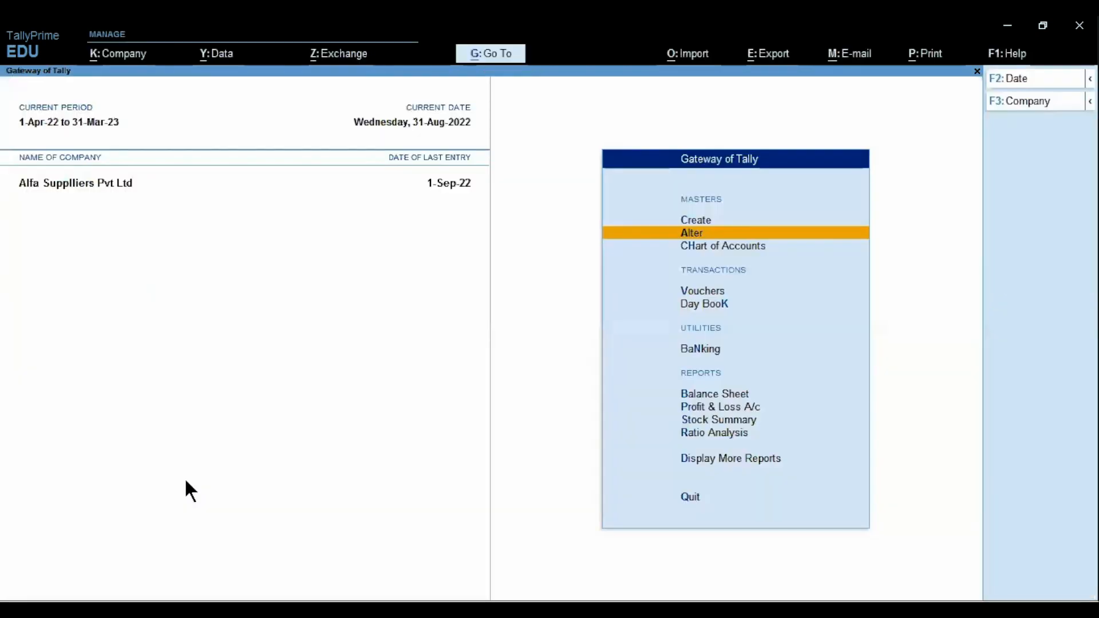
key("Down")
key("Down")
key("Return")
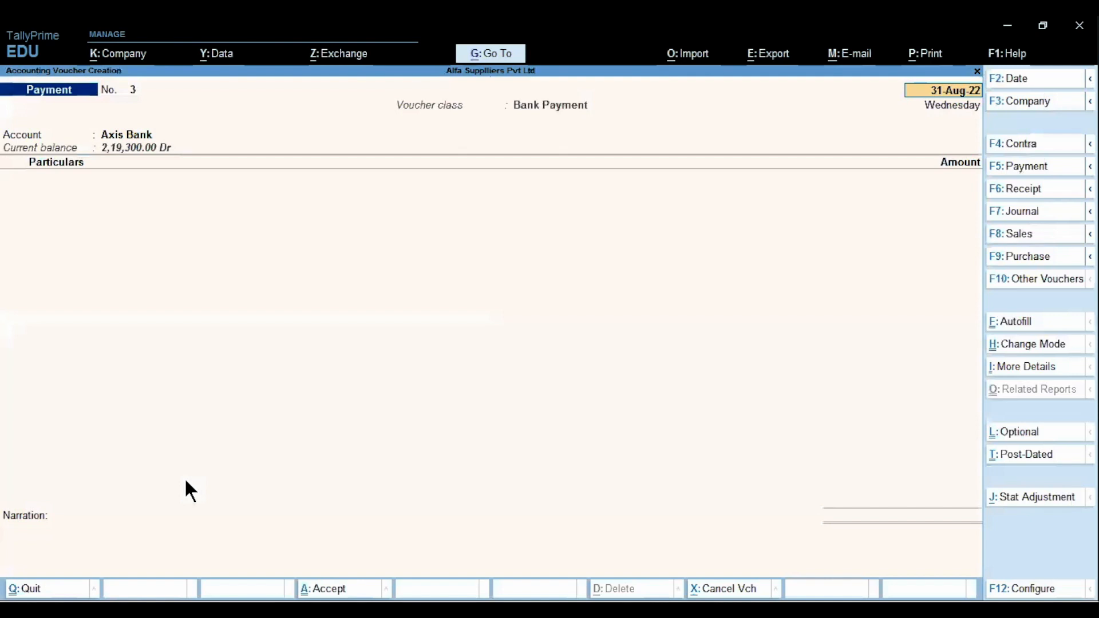
Start a Sales voucher with the Sales Invoice class and switch it to Item Invoice mode.
left_click(1010, 233)
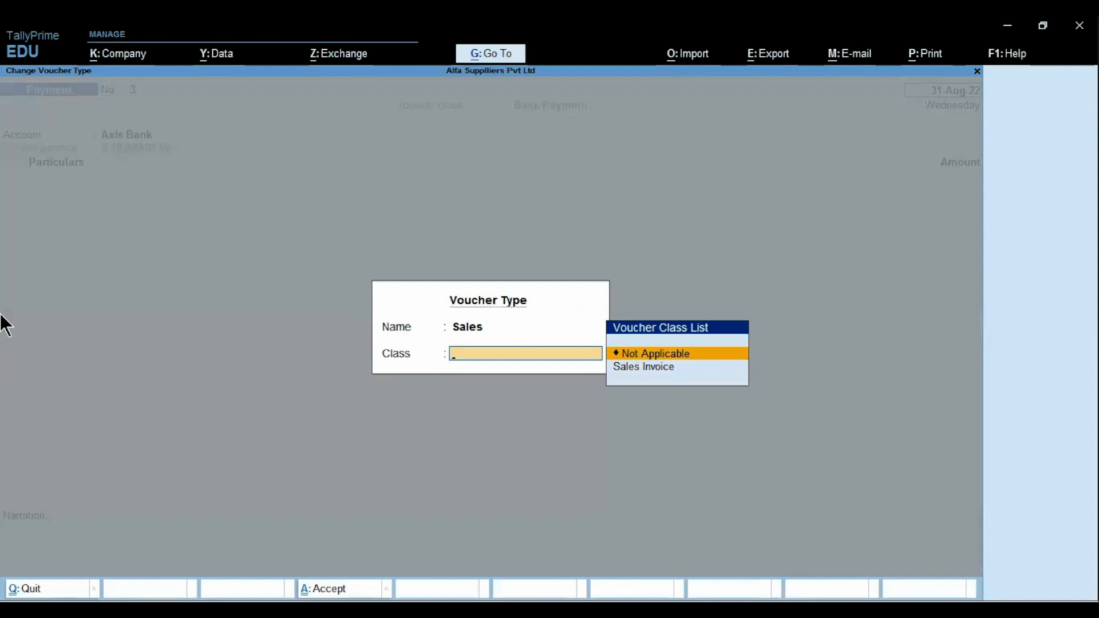
key("Down")
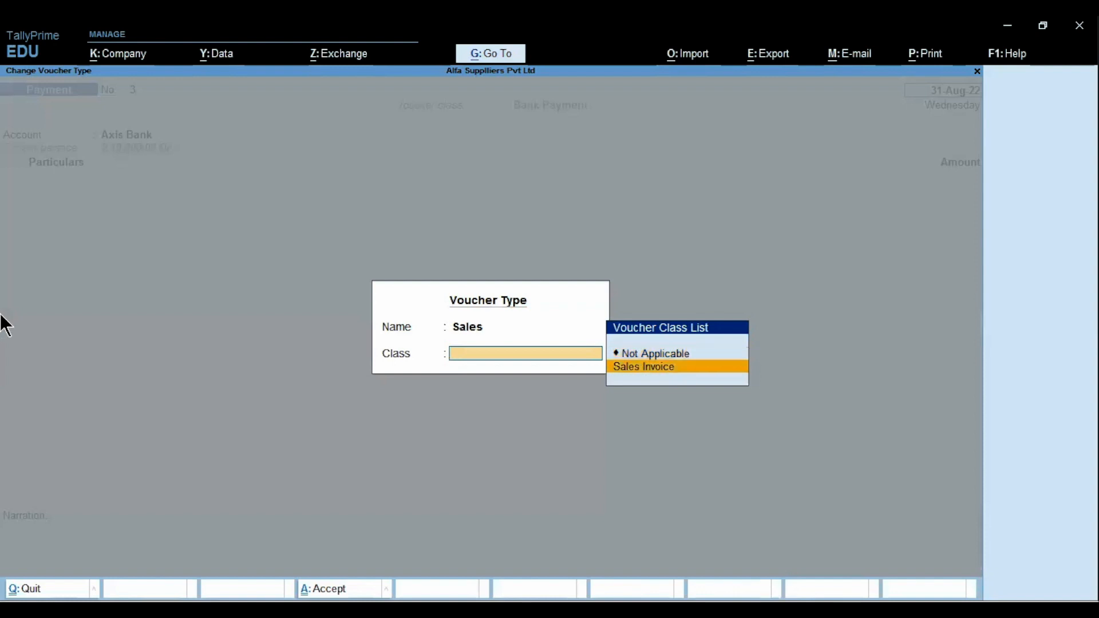
key("Return")
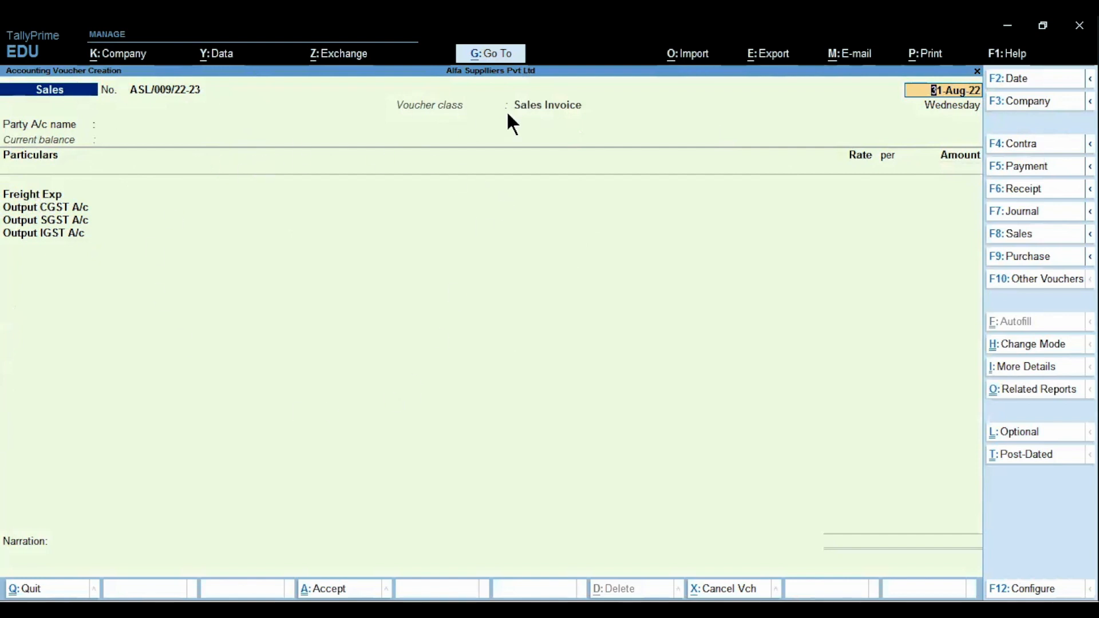
left_click(1022, 344)
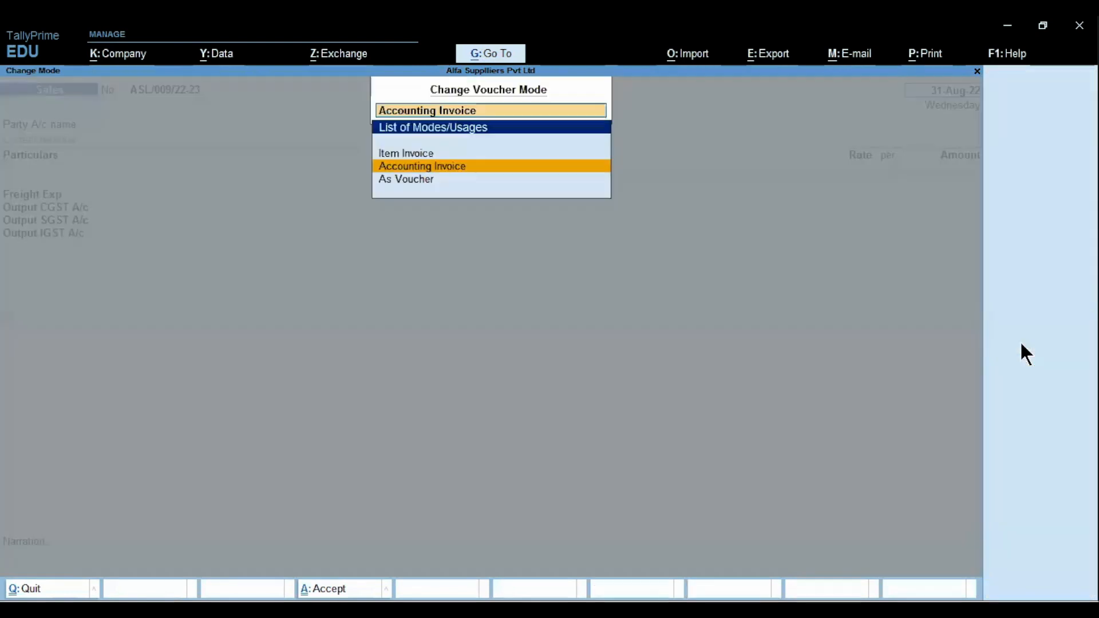
left_click(427, 153)
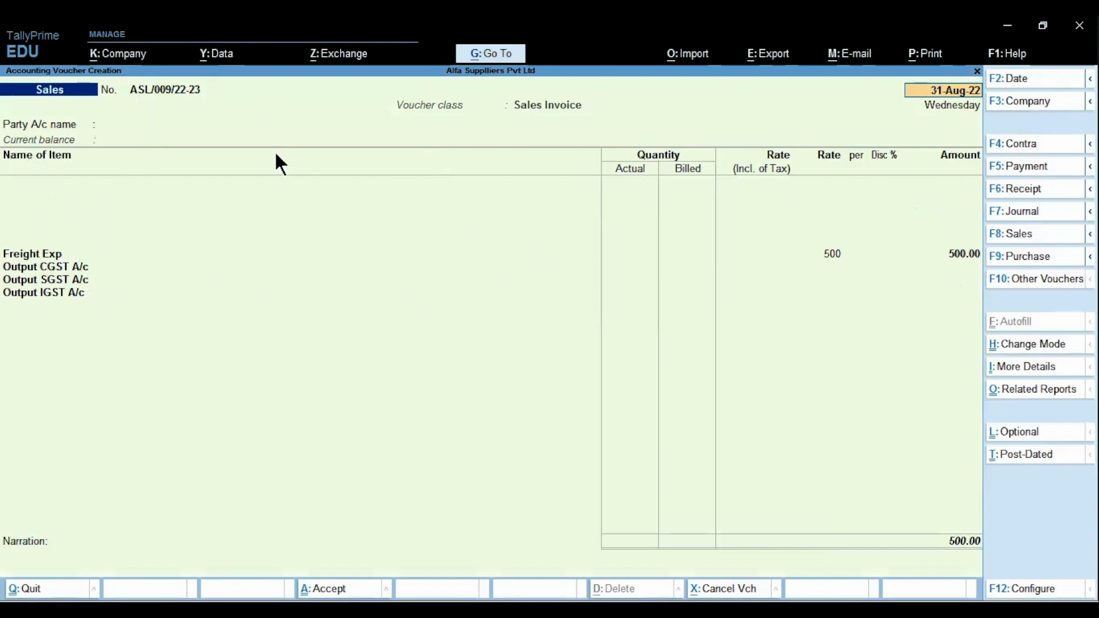
key("ctrl")
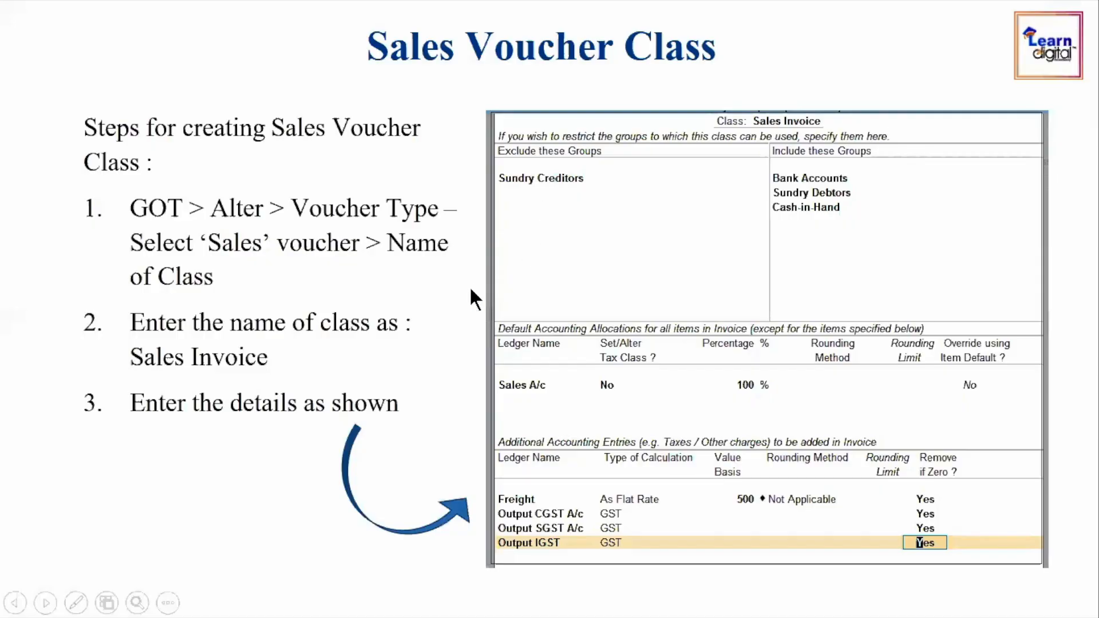
key("Right")
key("Right")
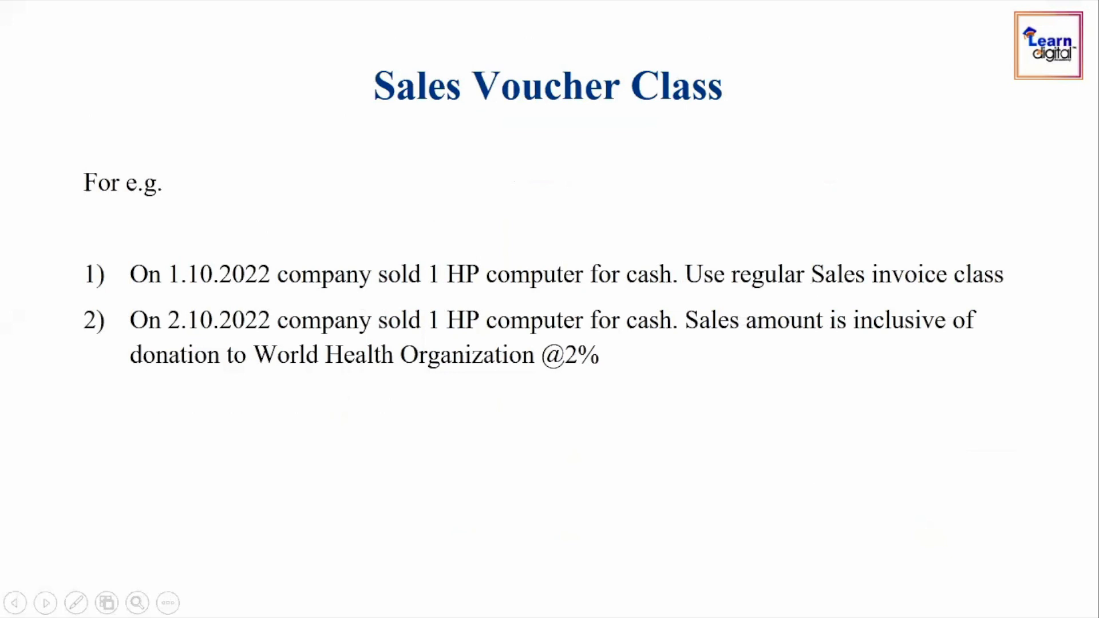
key("alt+Tab")
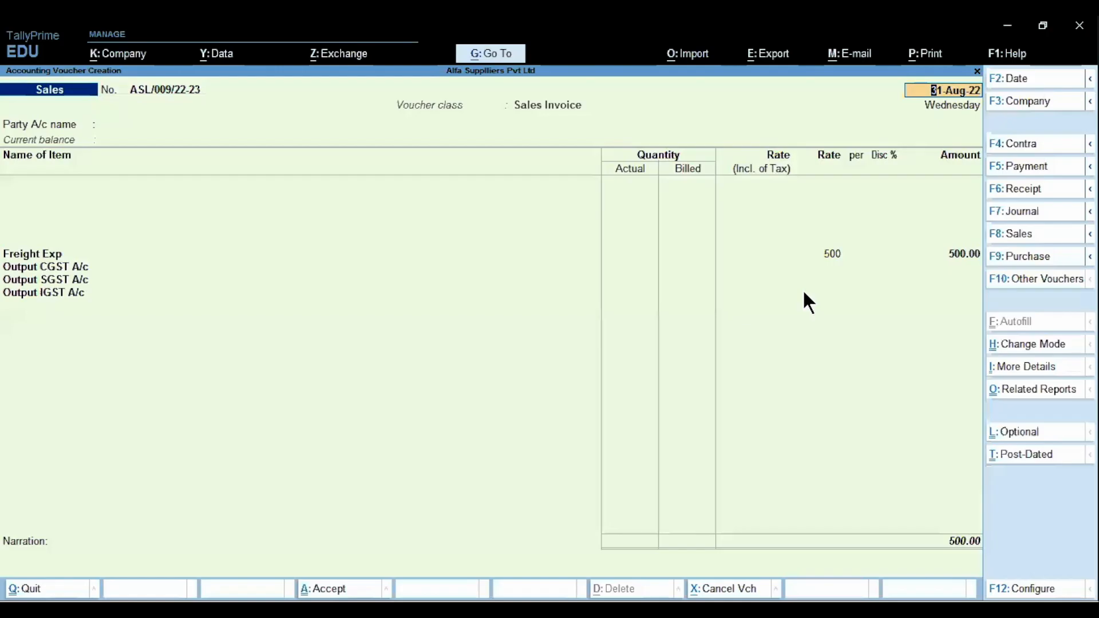
Date the sales voucher 1-Oct-22, choose Cash as the party account and accept its additional details as they are.
type("1.10")
key("Return")
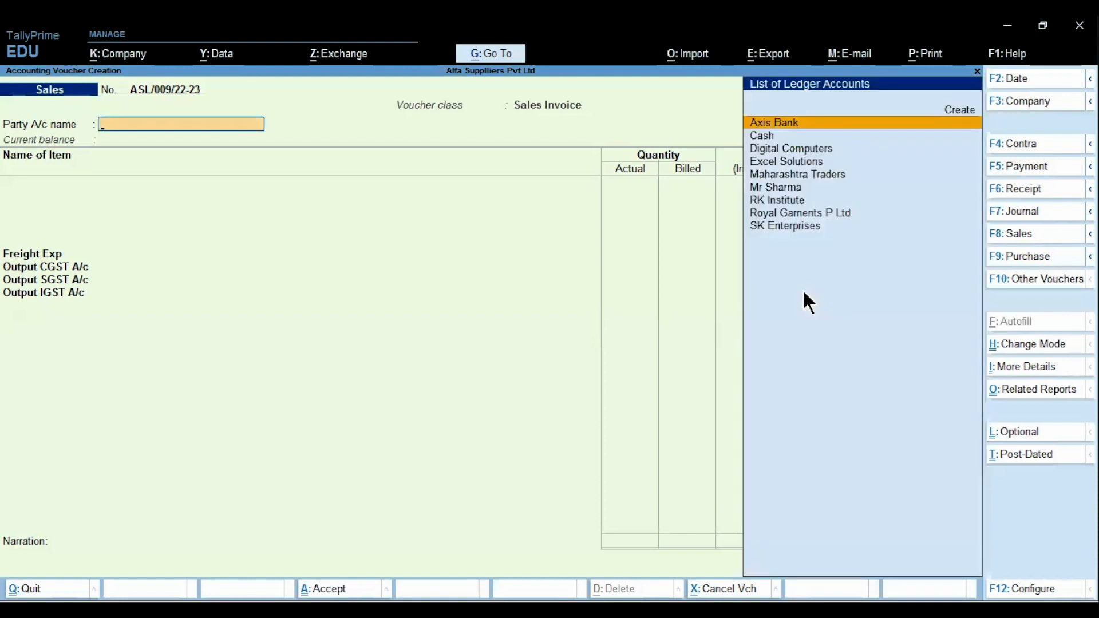
key("Down")
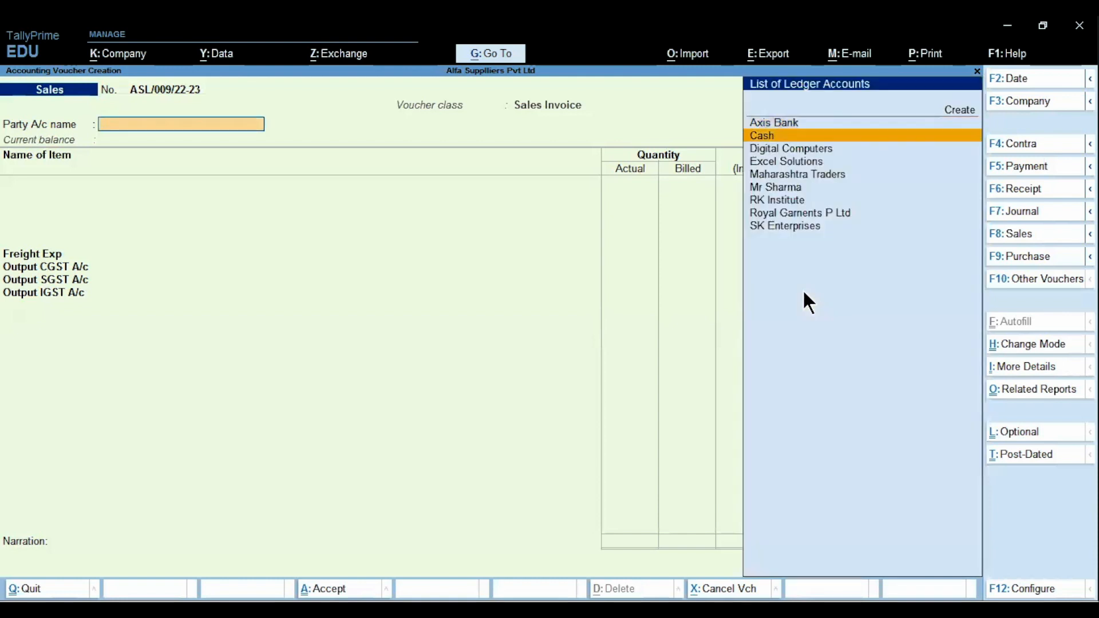
key("Return")
key("ctrl+a")
key("ctrl+a")
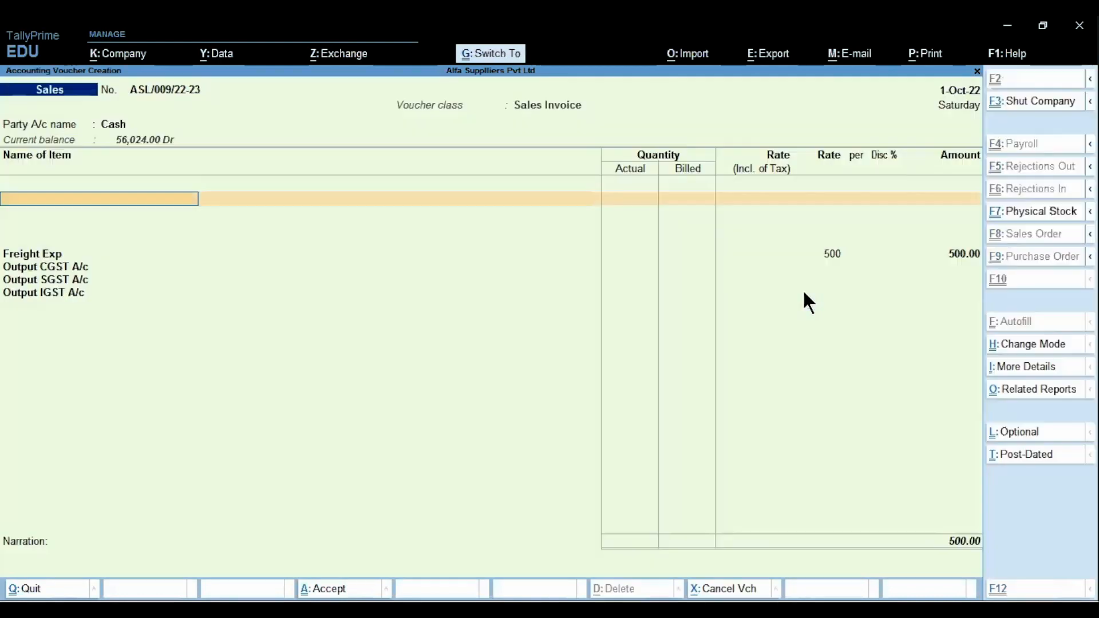
Add 1 Nos of HP Pavilion from the MG Road godown at a rate of 50,000.00, leaving its discount blank.
type("H")
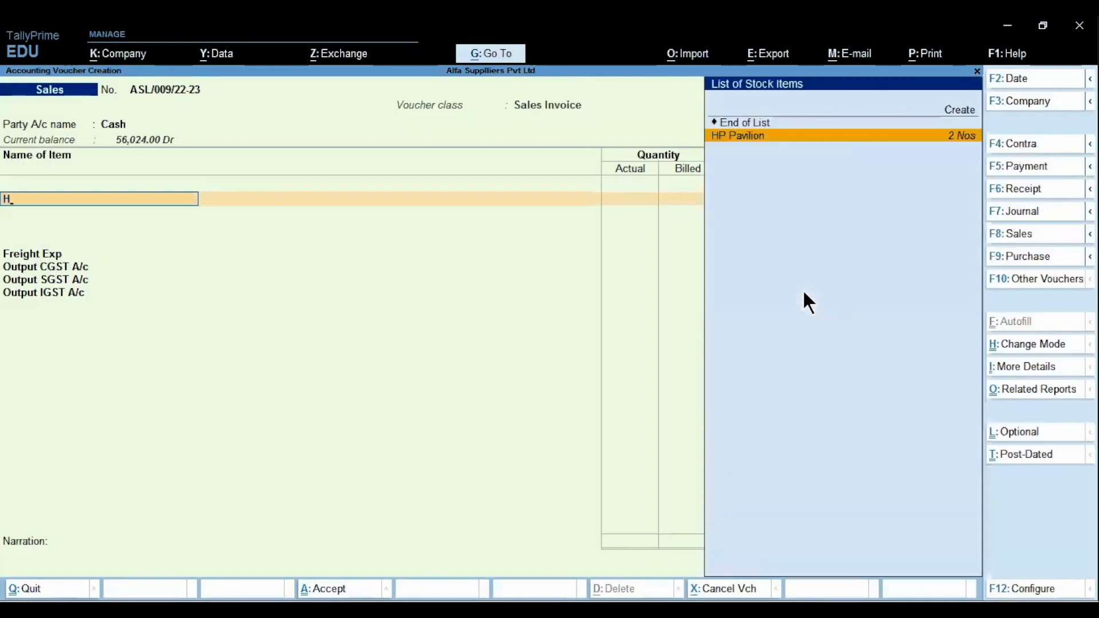
key("Return")
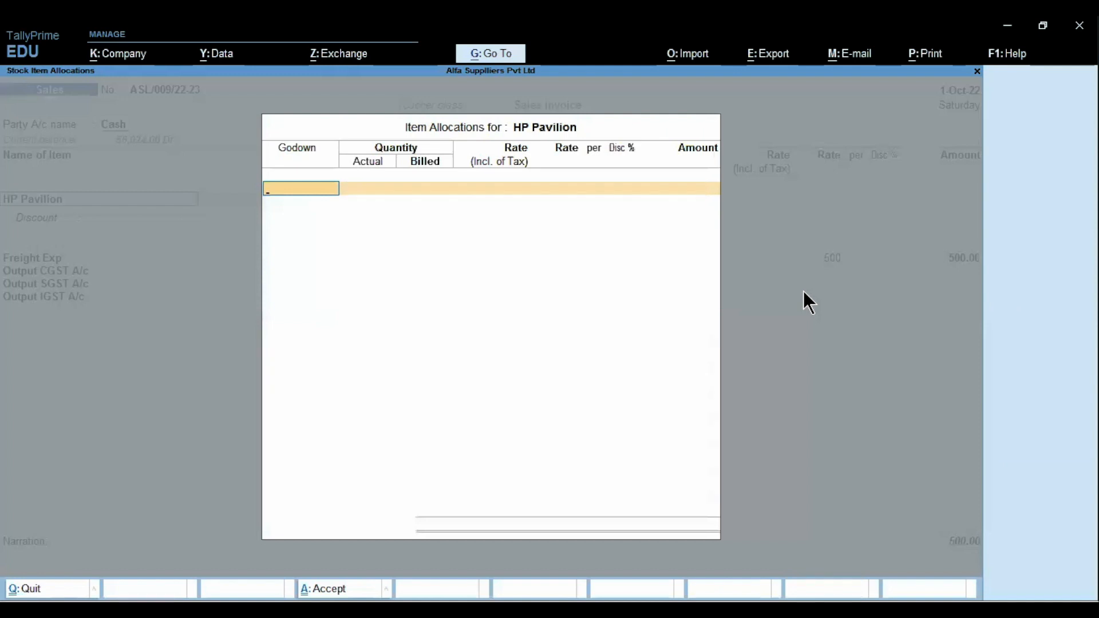
key("Down")
key("Return")
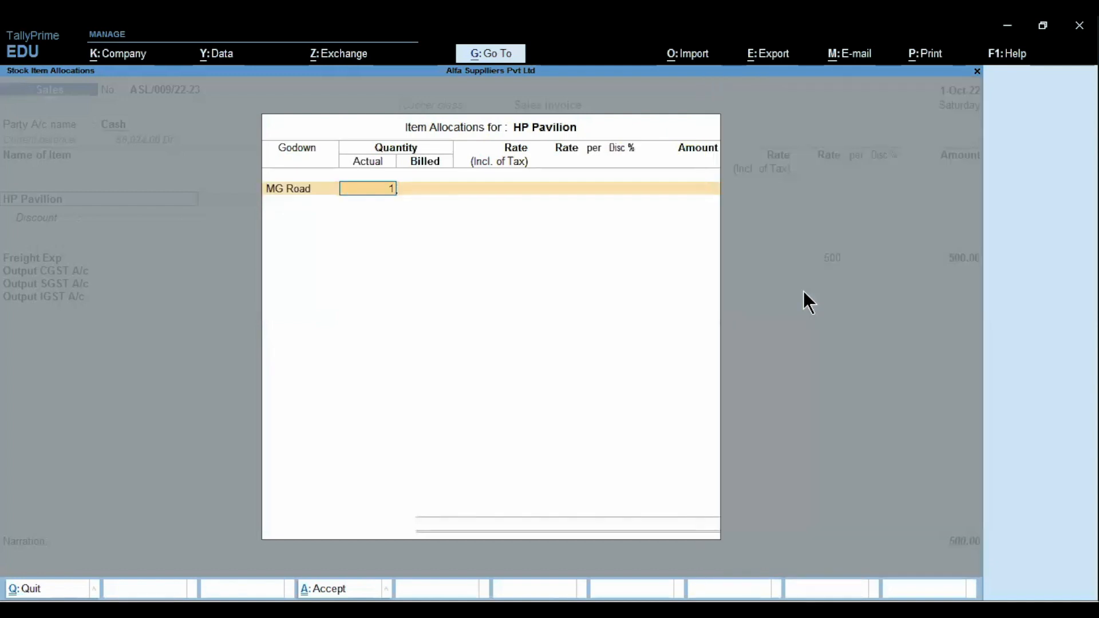
key("Return")
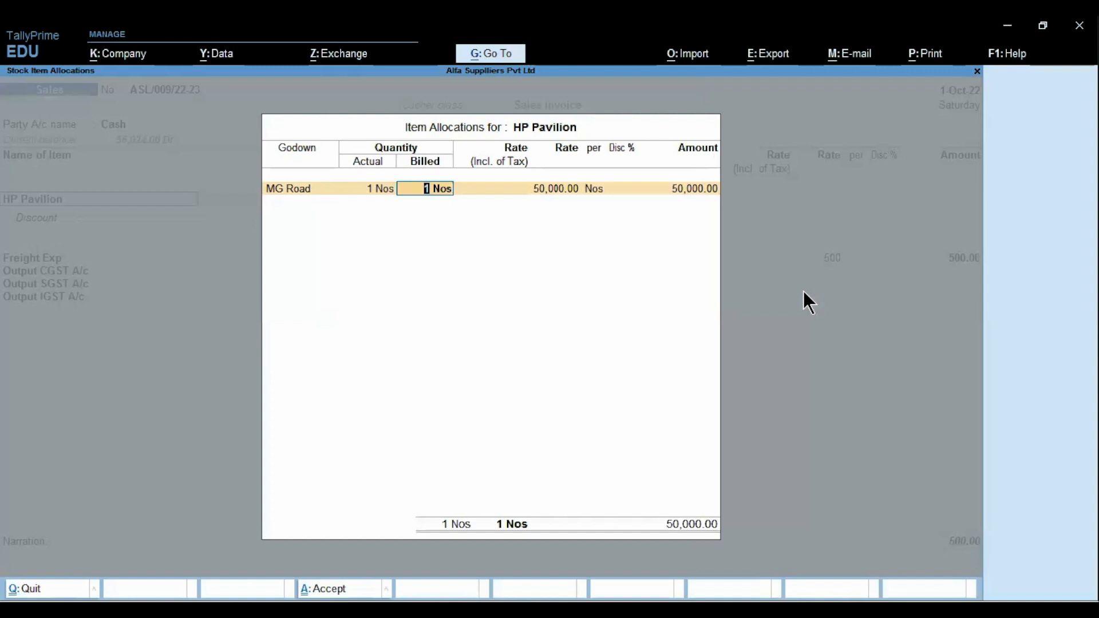
key("Return")
key("Return")
key("Return")
key("Return")
key("Return")
key("Return")
key("Return")
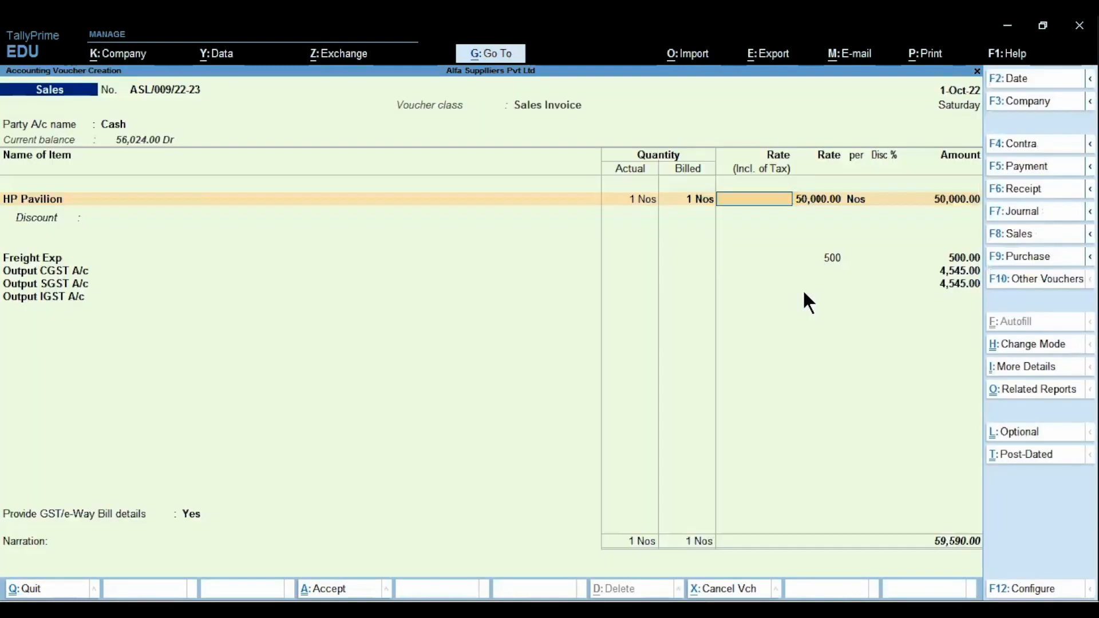
key("Return")
key("Return")
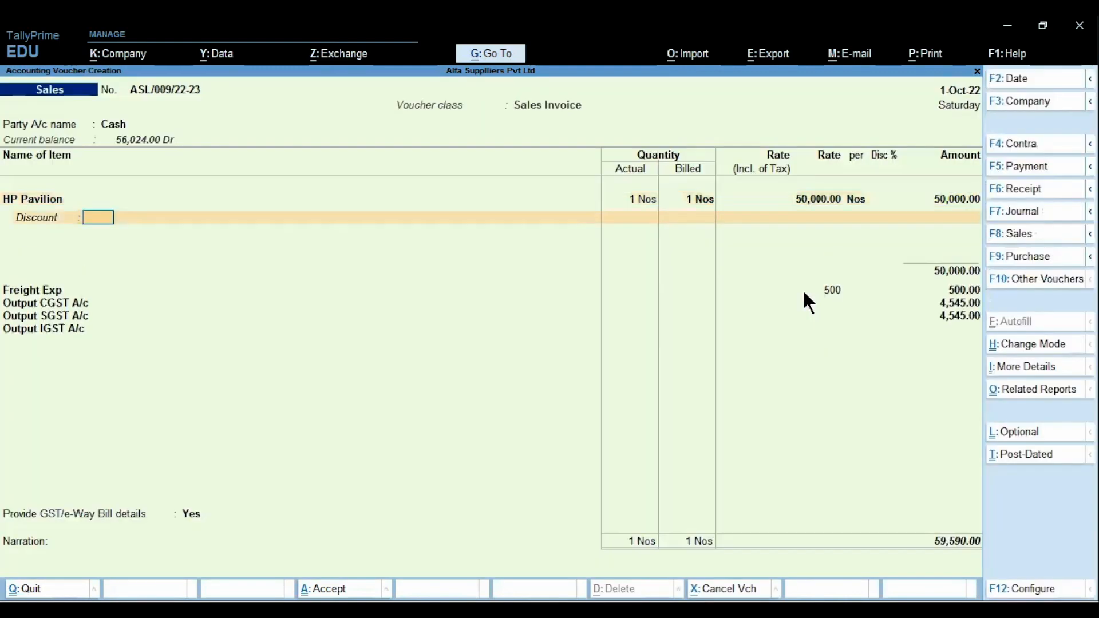
key("Return")
key("Return")
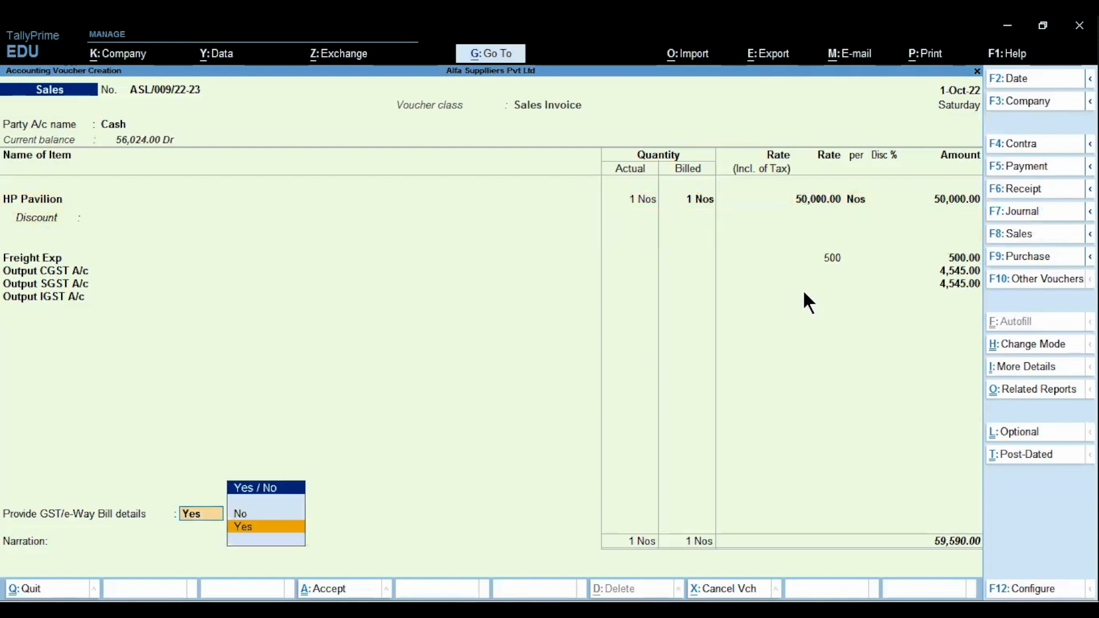
Return to the HP Pavilion line and review its allocation along with the automatic freight and GST entries.
left_click(25, 265)
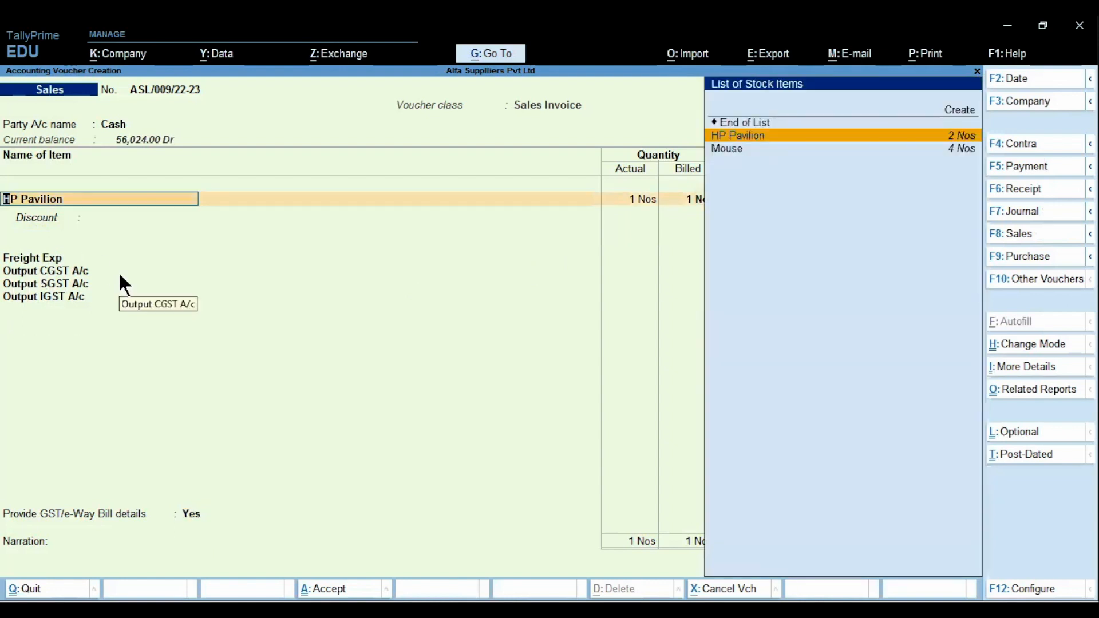
key("Return")
key("ctrl+a")
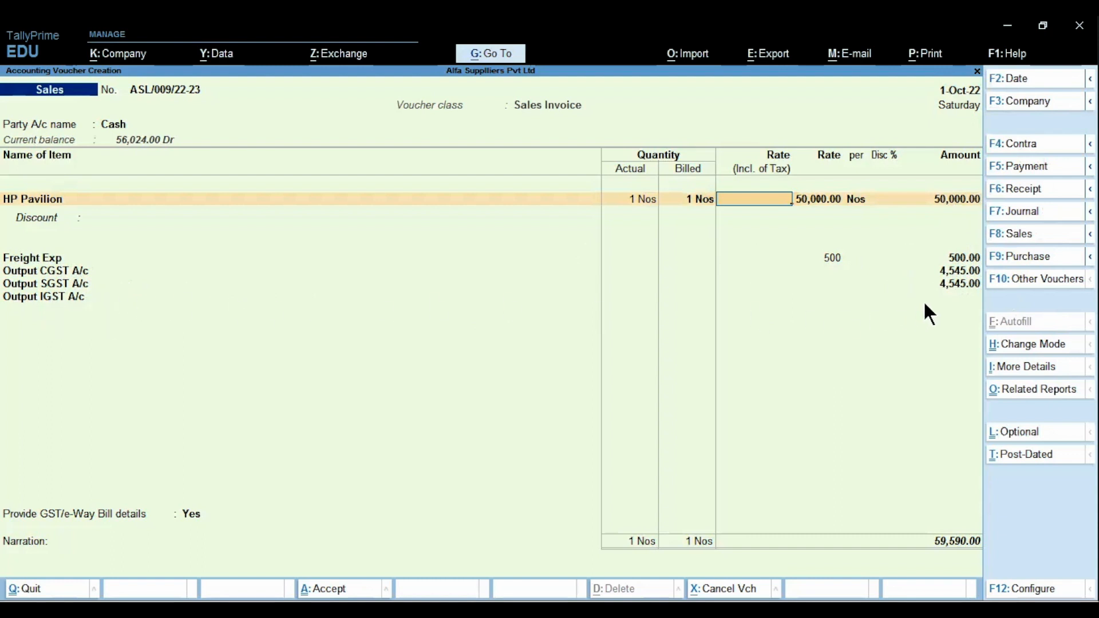
key("Return")
key("Return")
key("Return")
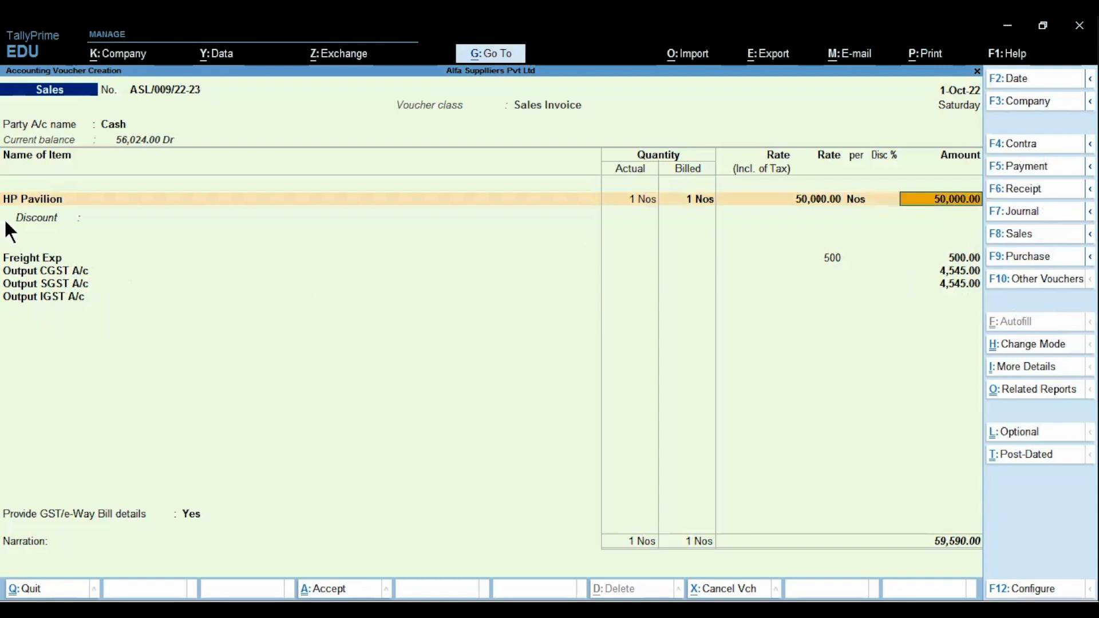
Accept the GST/e-Way Bill details without entries, leave the narration empty and save the sales voucher.
key("Return")
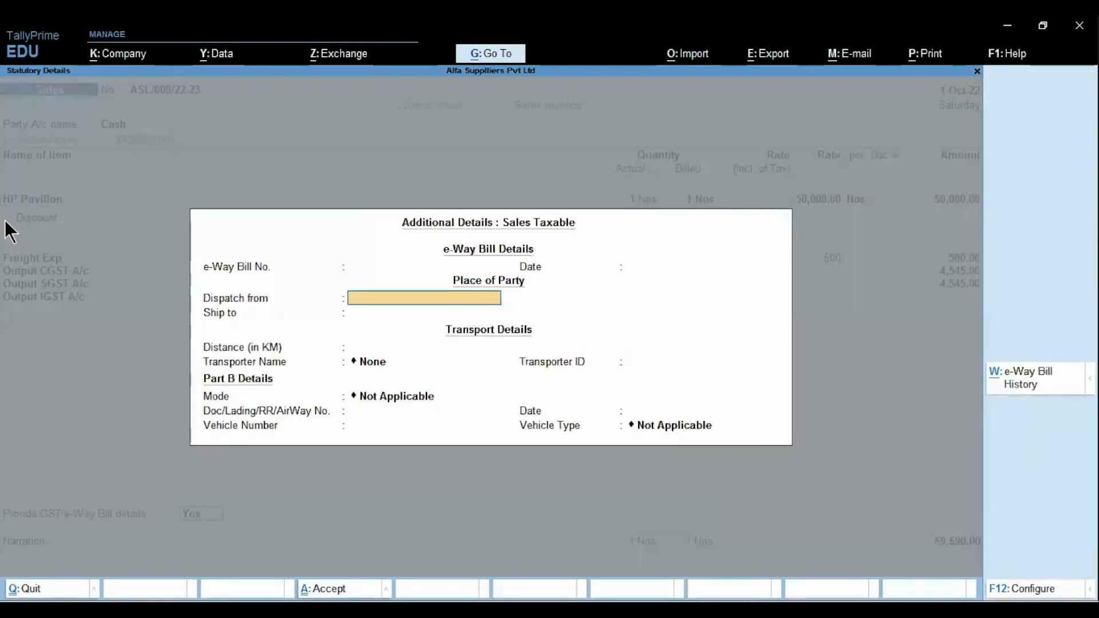
key("ctrl+a")
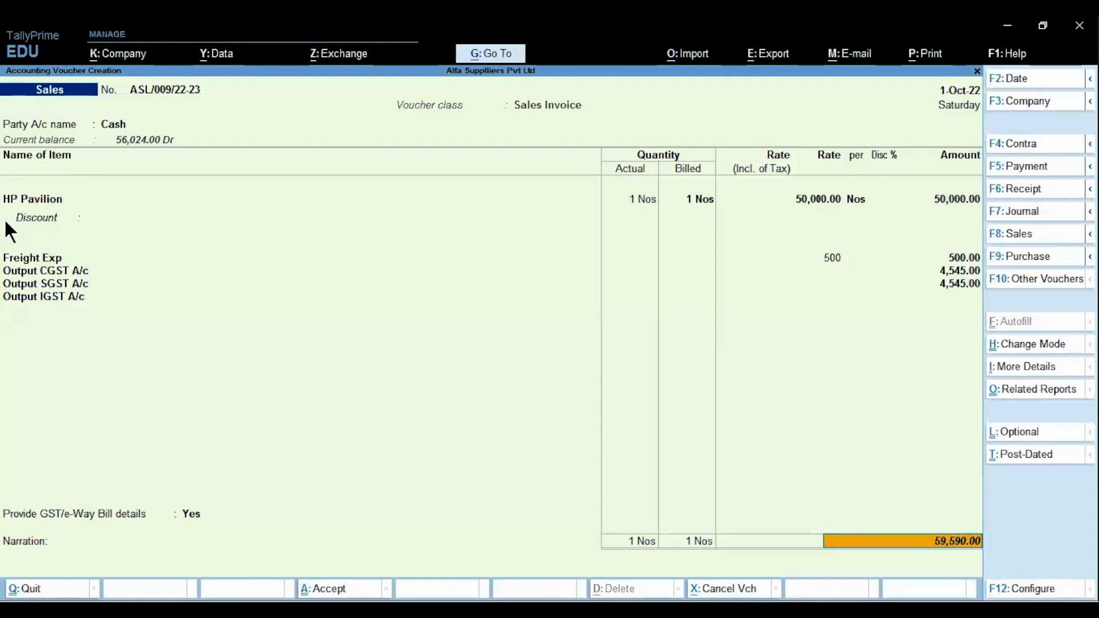
key("Return")
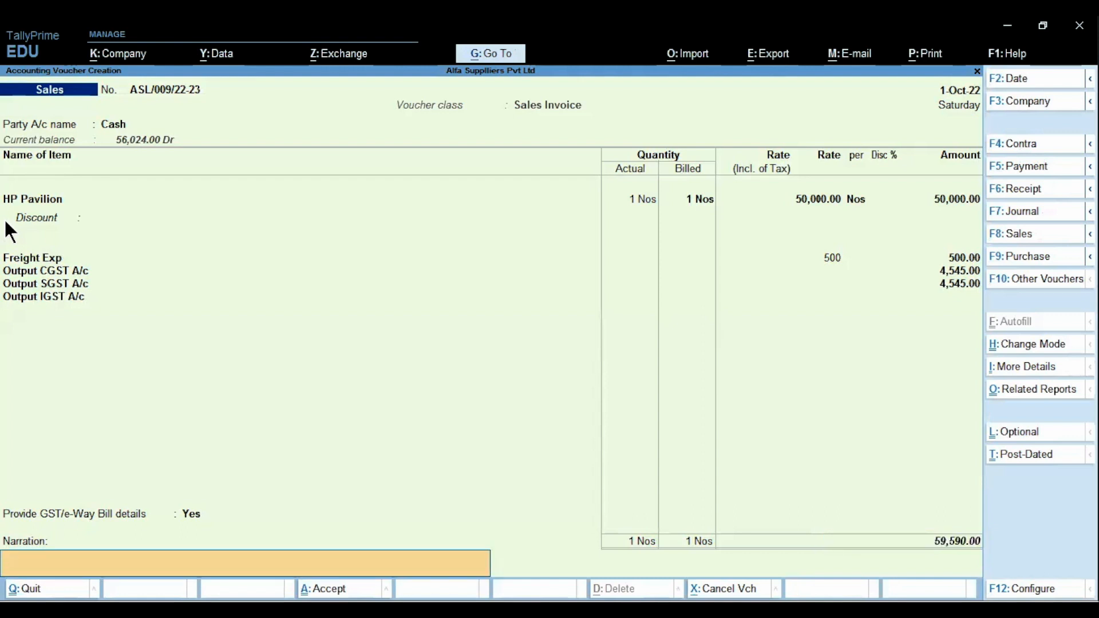
key("Return")
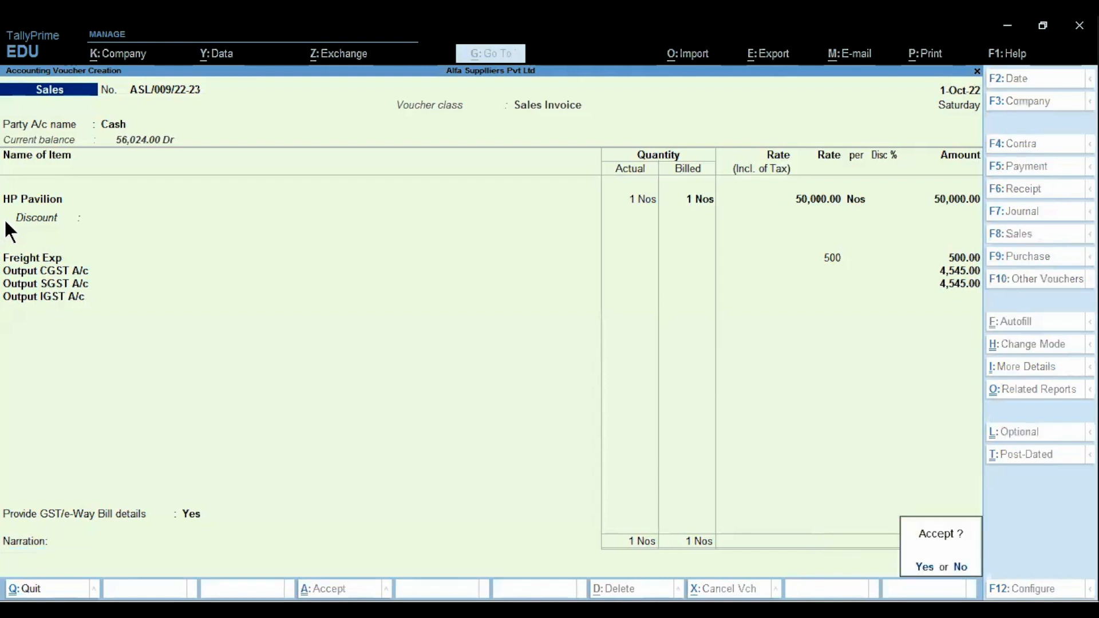
key("Return")
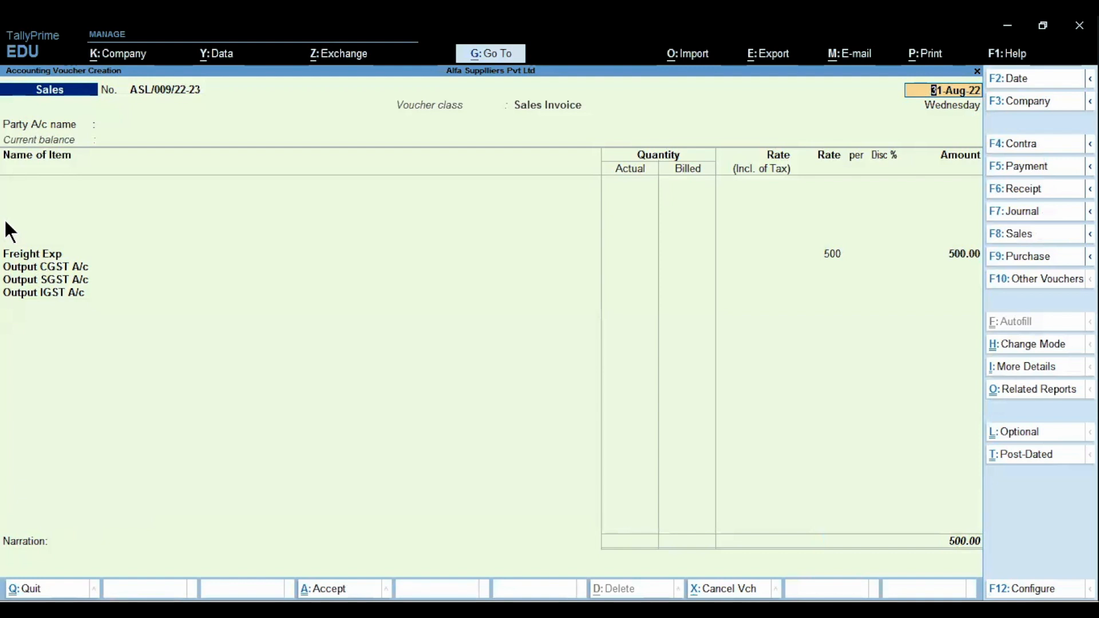
Exit voucher creation and return to the Gateway of Tally.
key("Return")
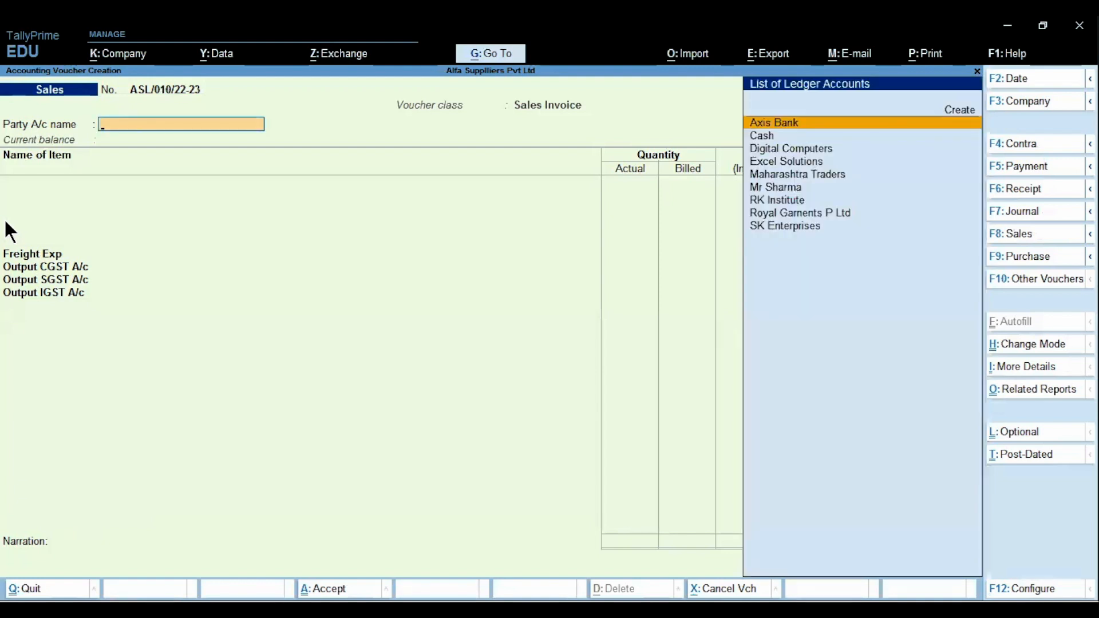
key("Escape")
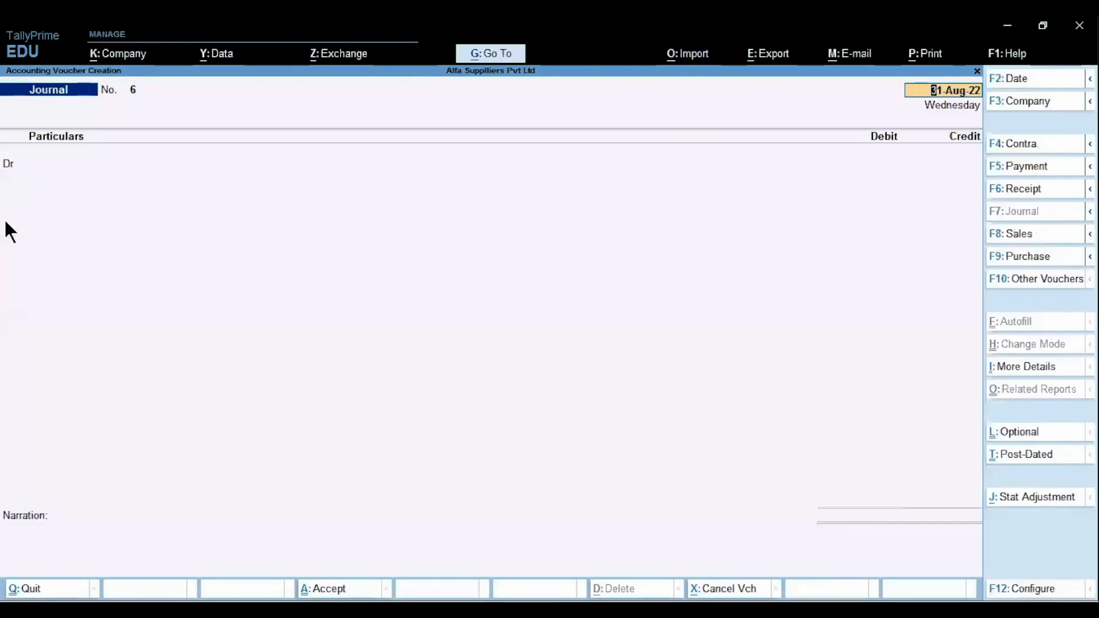
key("Escape")
key("Return")
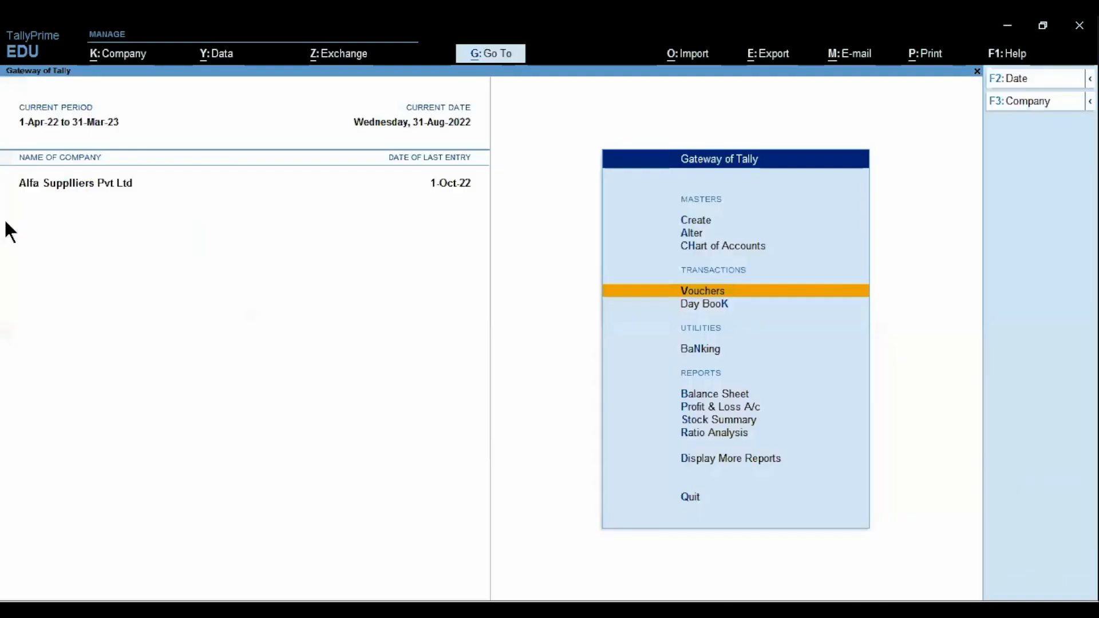
Open the Sales Register from the account books reports.
key("d")
key("Down")
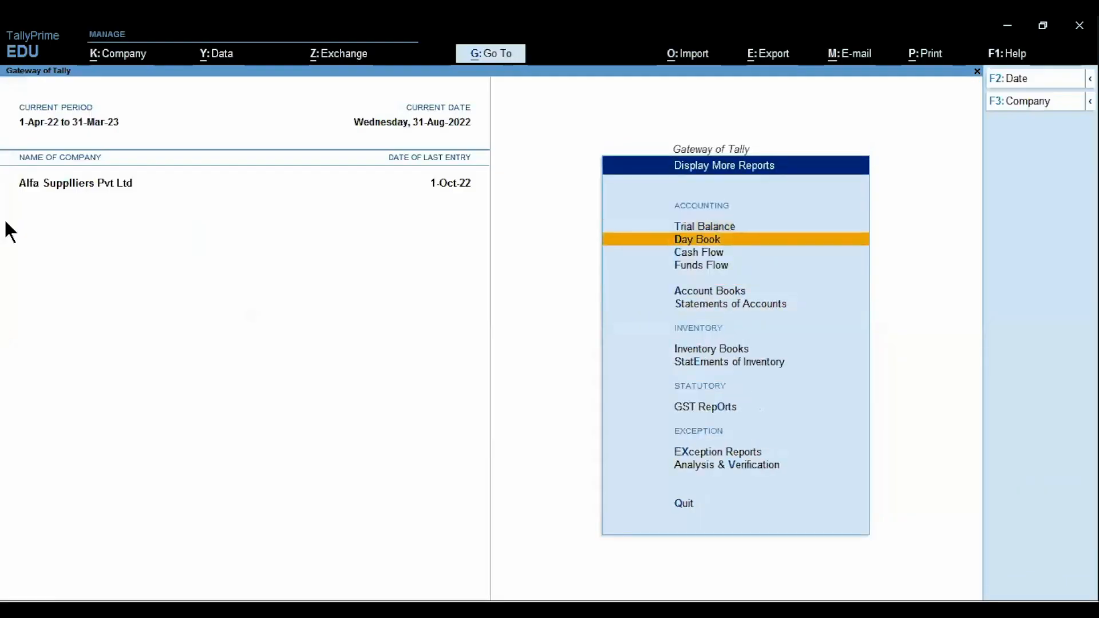
key("a")
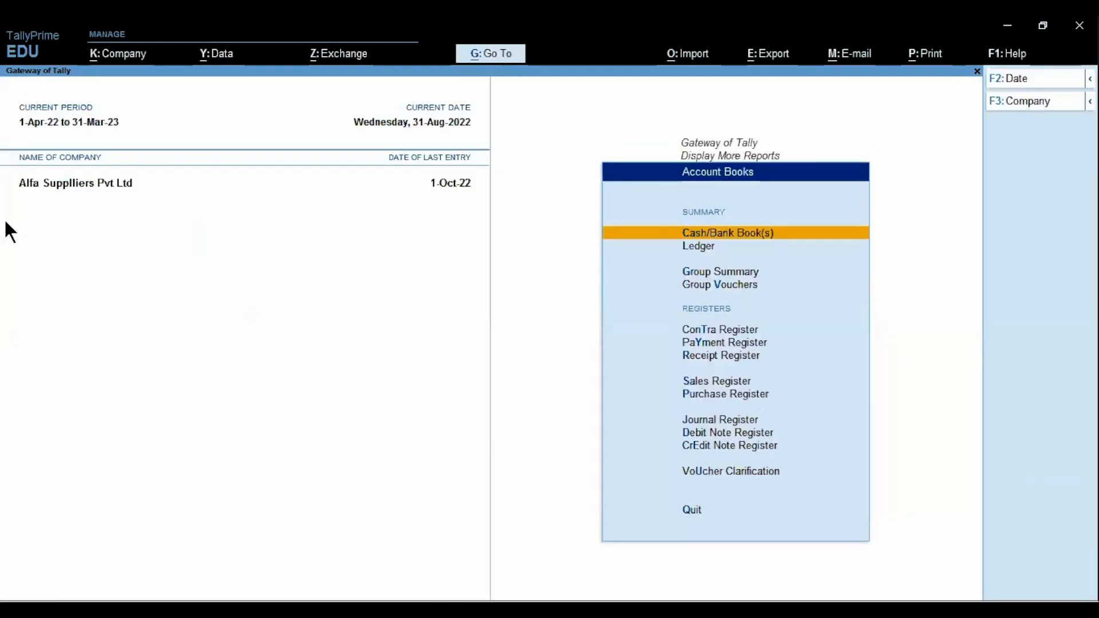
key("Down")
key("Down")
key("Down")
key("Down")
key("Down")
key("Down")
key("Down")
key("Return")
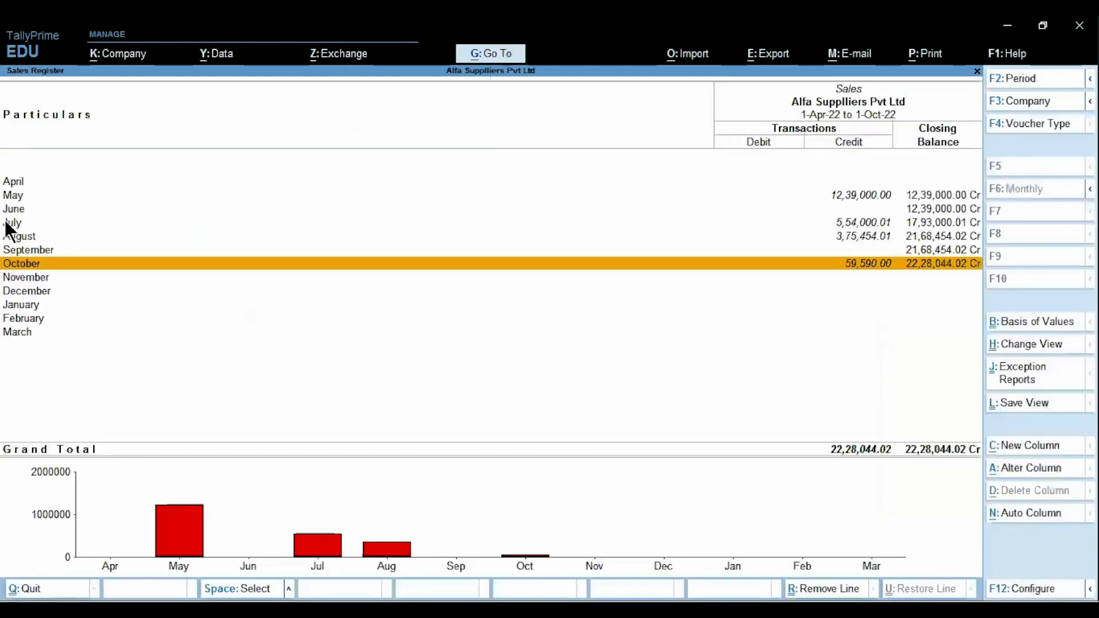
Open the October cash sales voucher and display its GST - Tax Analysis report.
key("Return")
key("Return")
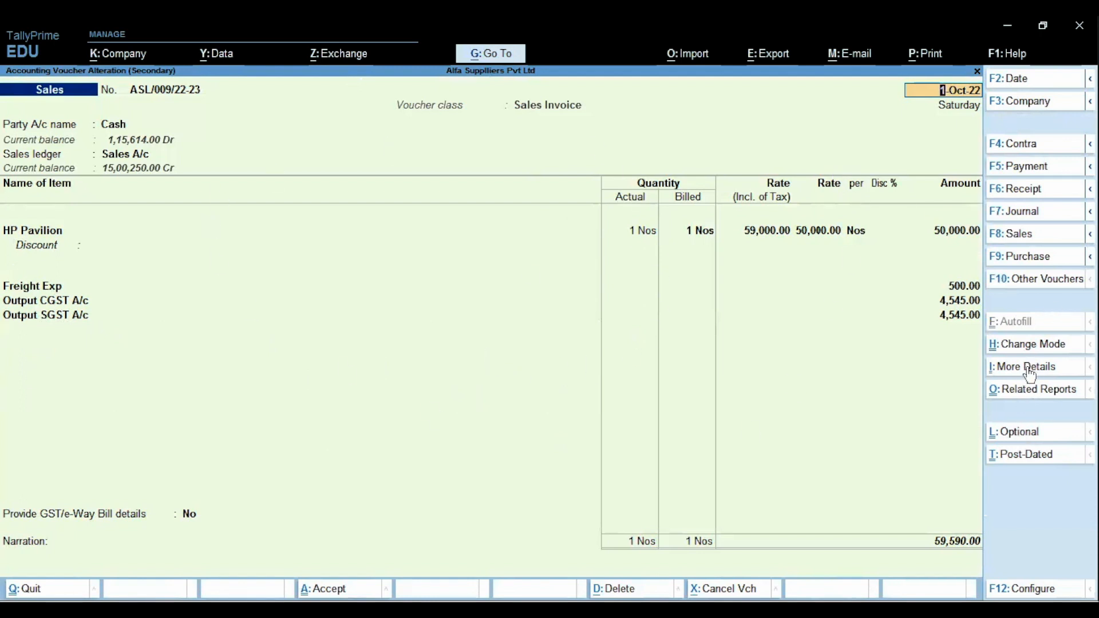
left_click(1016, 389)
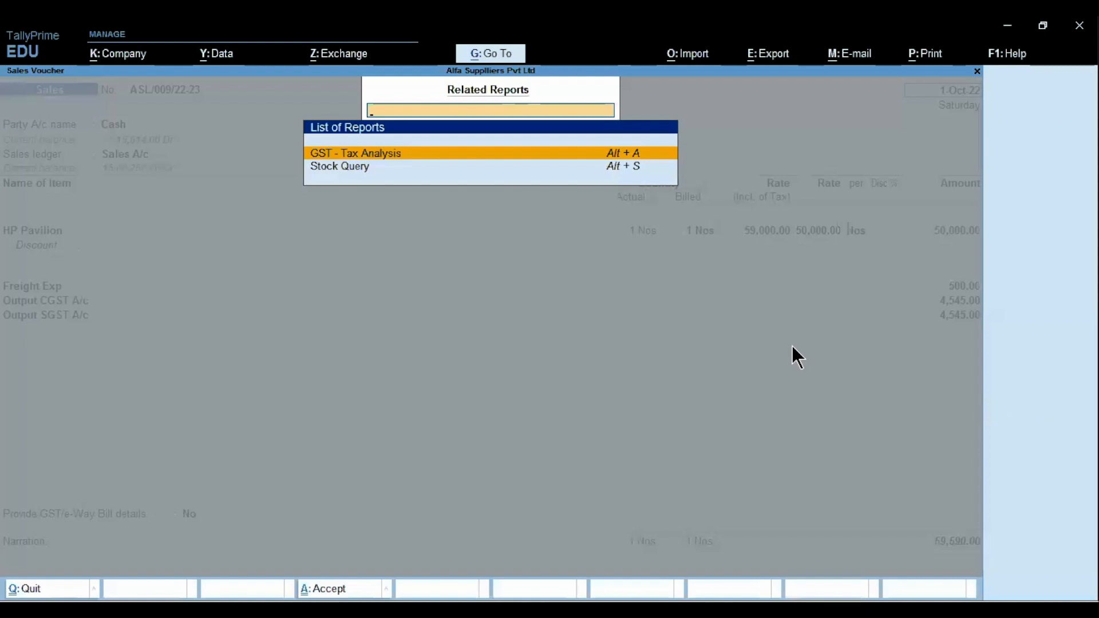
key("Return")
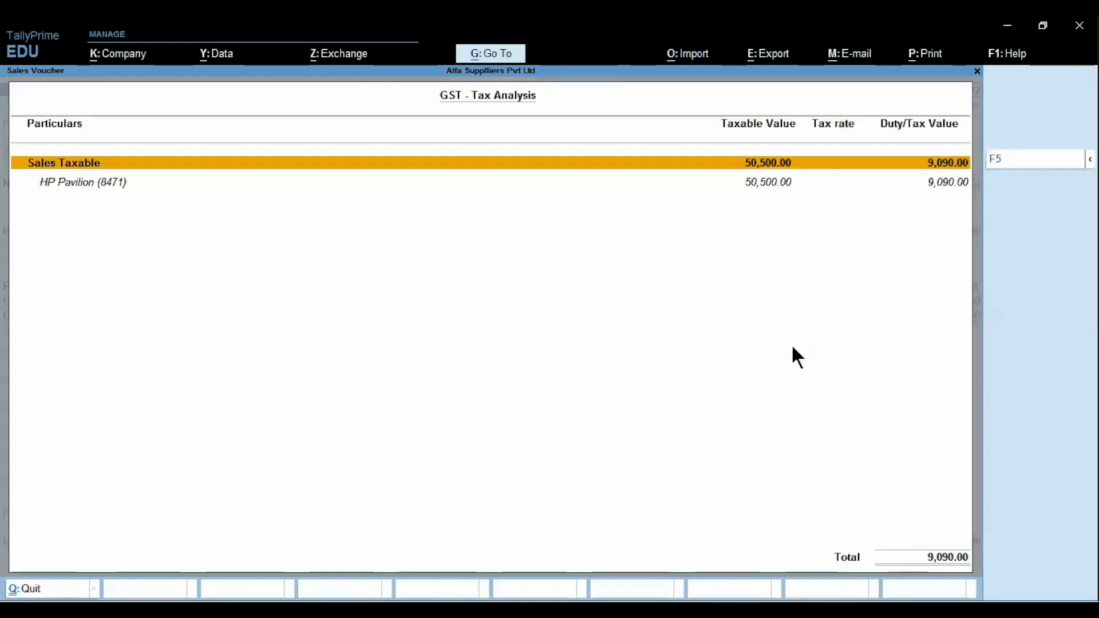
Display the detailed breakdown in the GST - Tax Analysis report and exit the cash sales voucher without saving.
key("alt+F5")
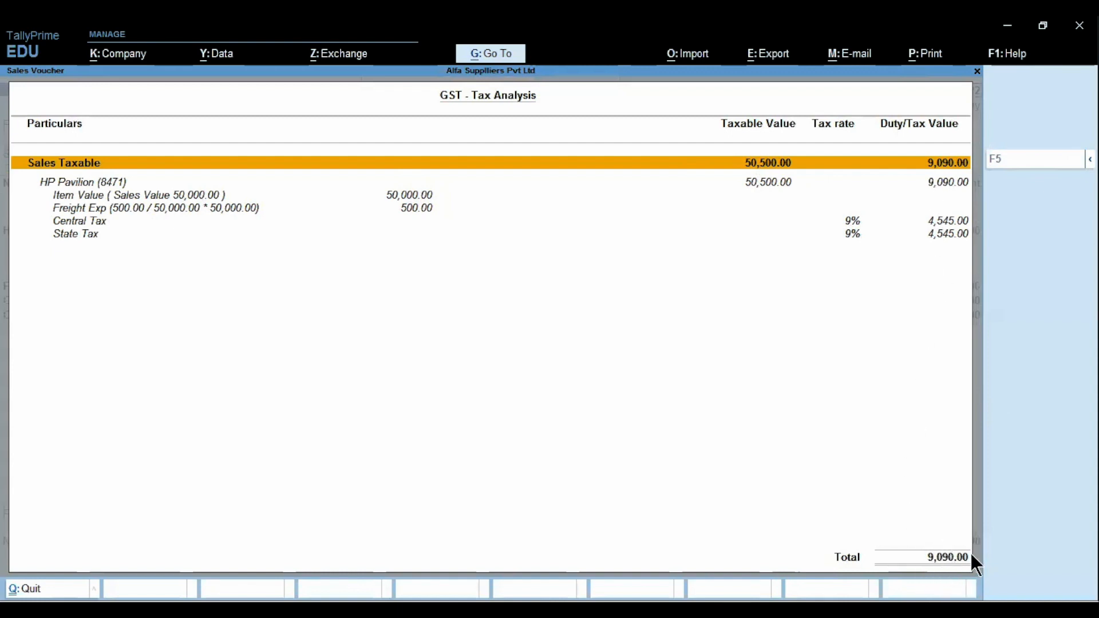
key("Escape")
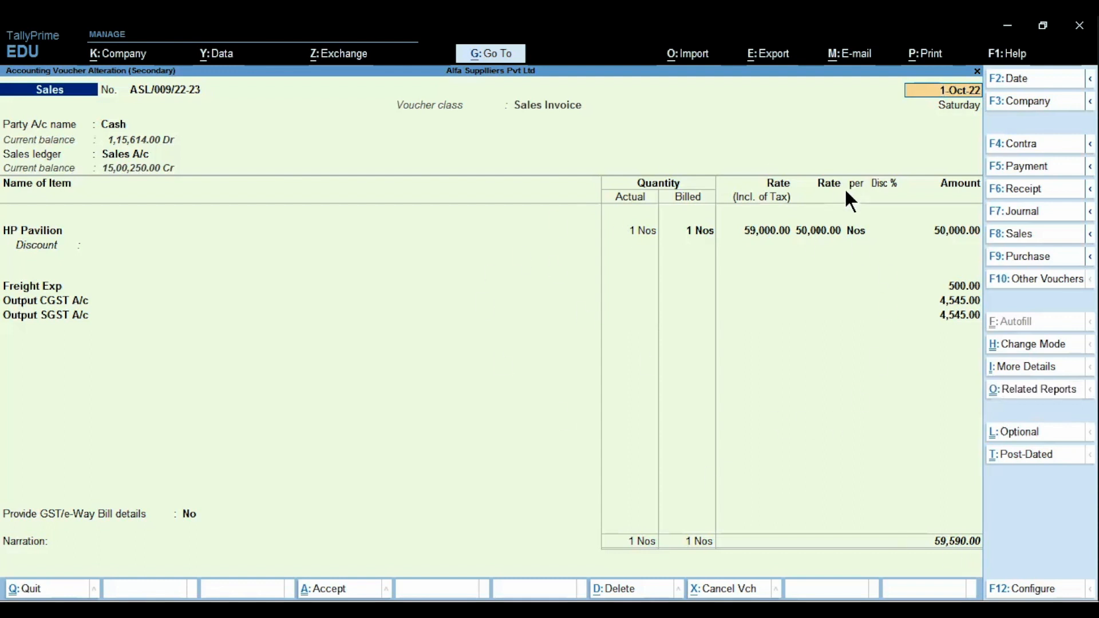
key("BackSpace")
key("Escape")
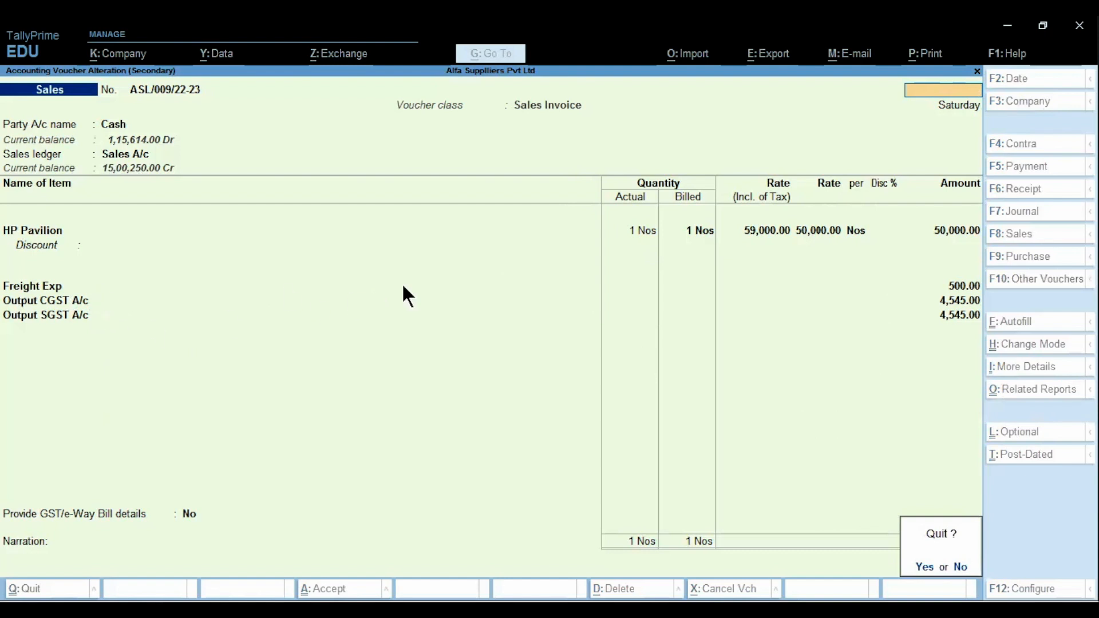
key("n")
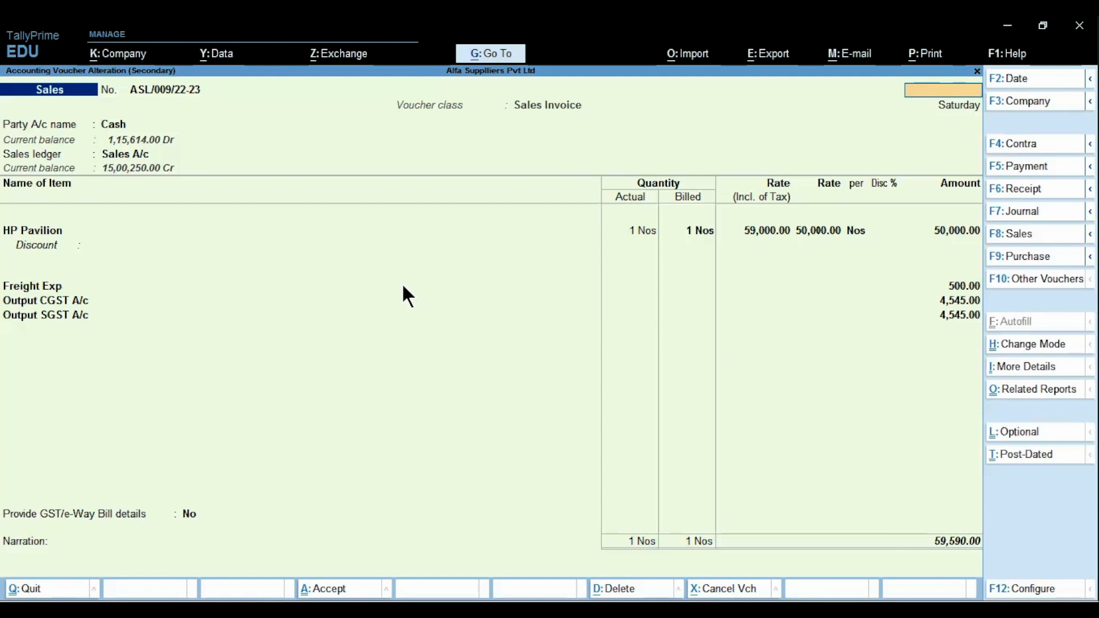
key("Escape")
key("y")
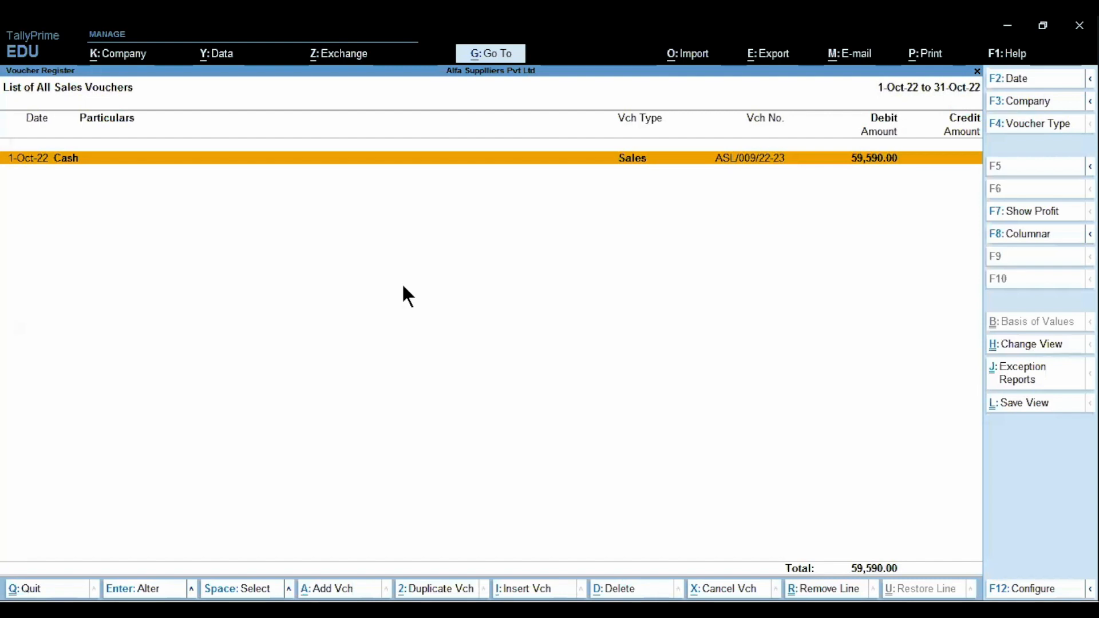
Leave the October voucher register and return to the Gateway of Tally.
key("Escape")
key("Escape")
key("Escape")
key("Escape")
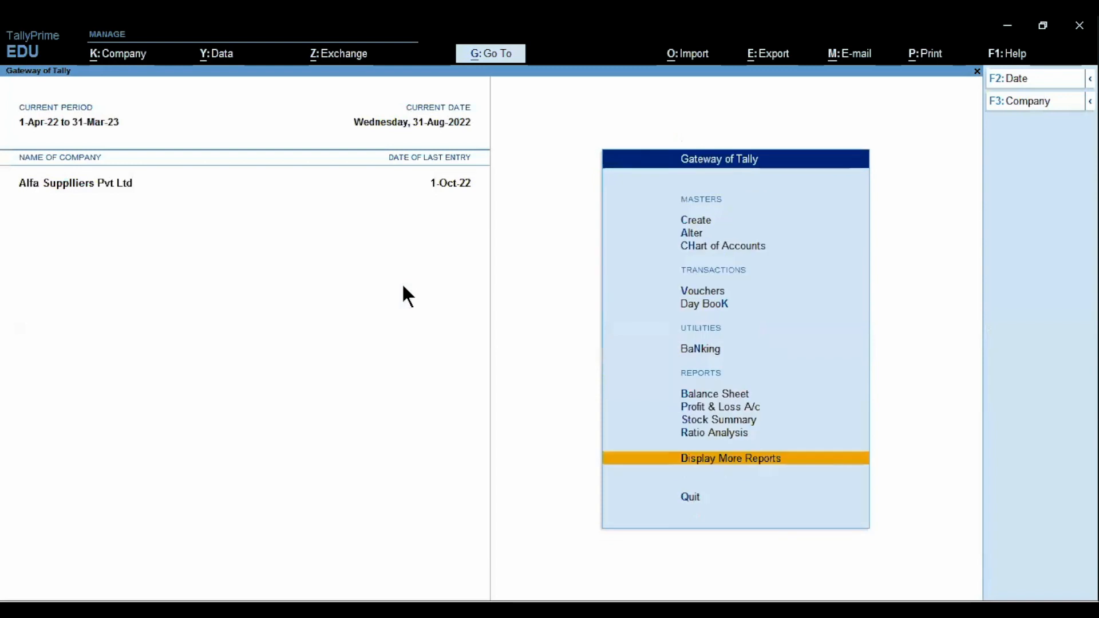
Open the Sales voucher type for alteration and go to the blank class line below Sales Invoice.
key("Home")
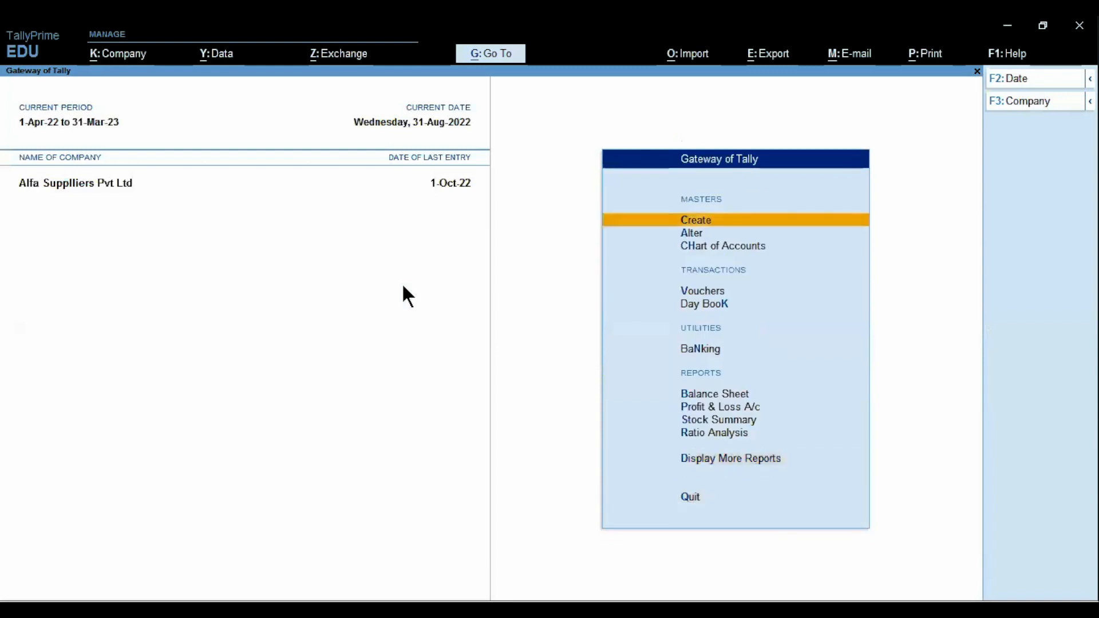
key("a")
key("Down")
key("Down")
key("Down")
key("Return")
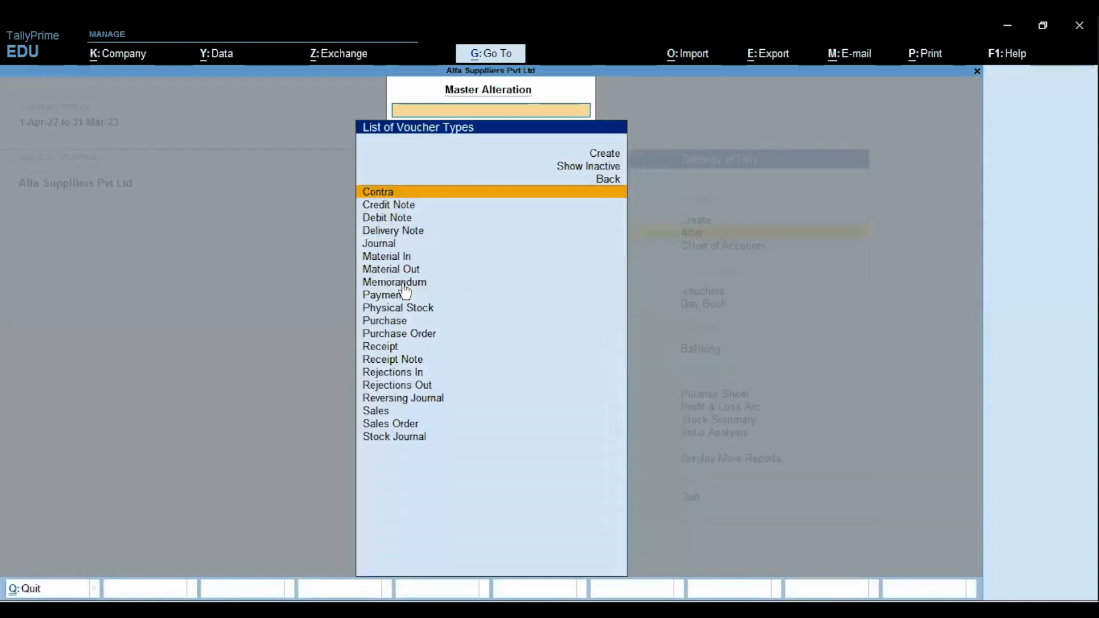
type("Sal")
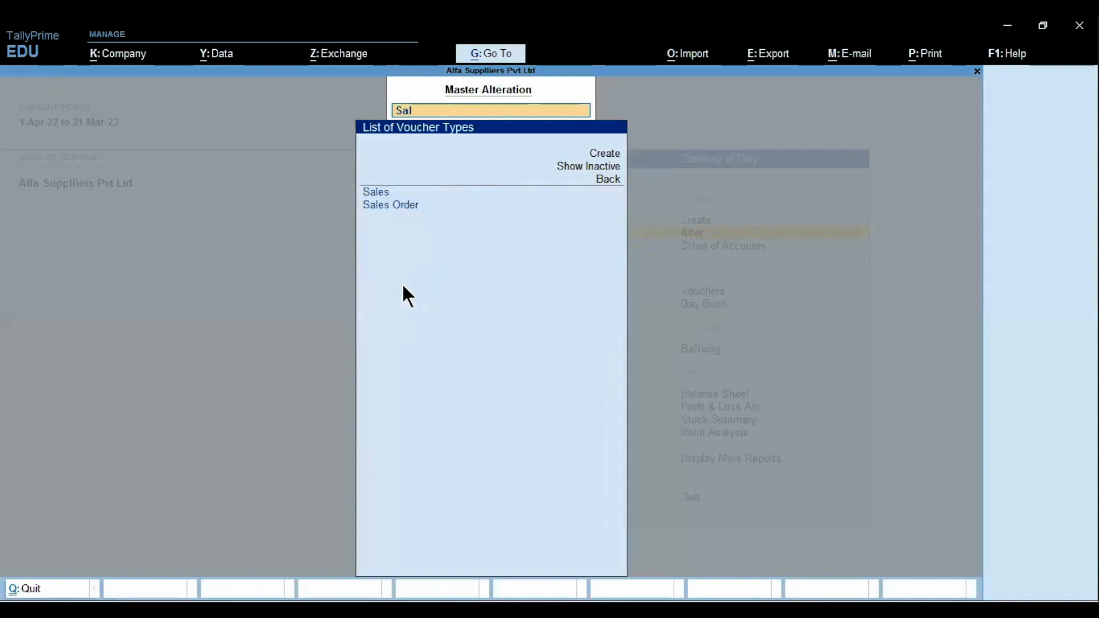
key("Return")
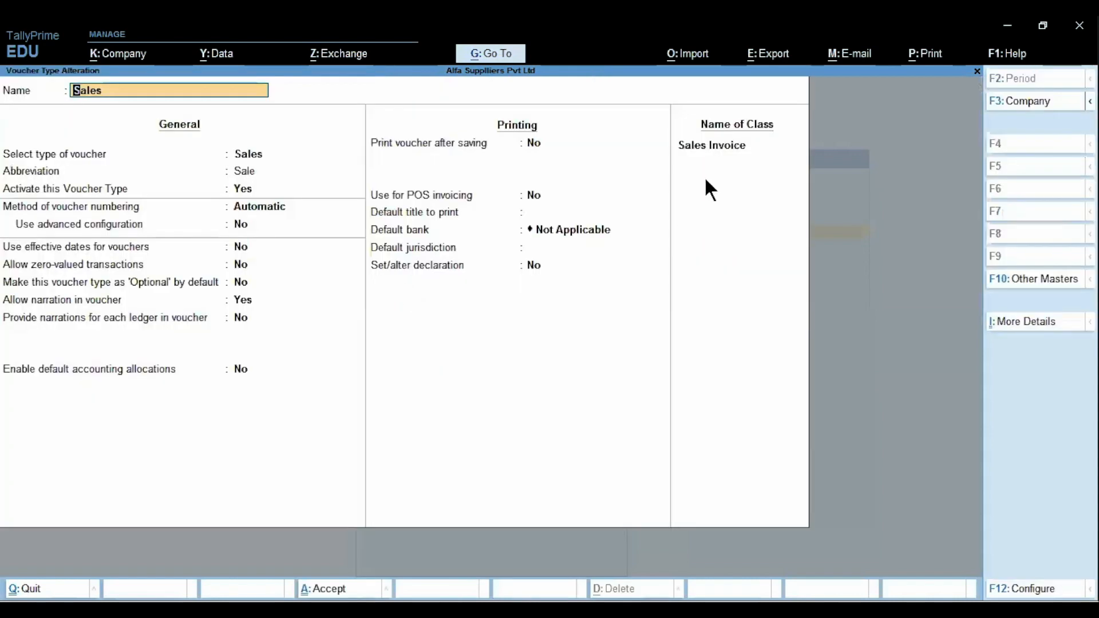
left_click(704, 145)
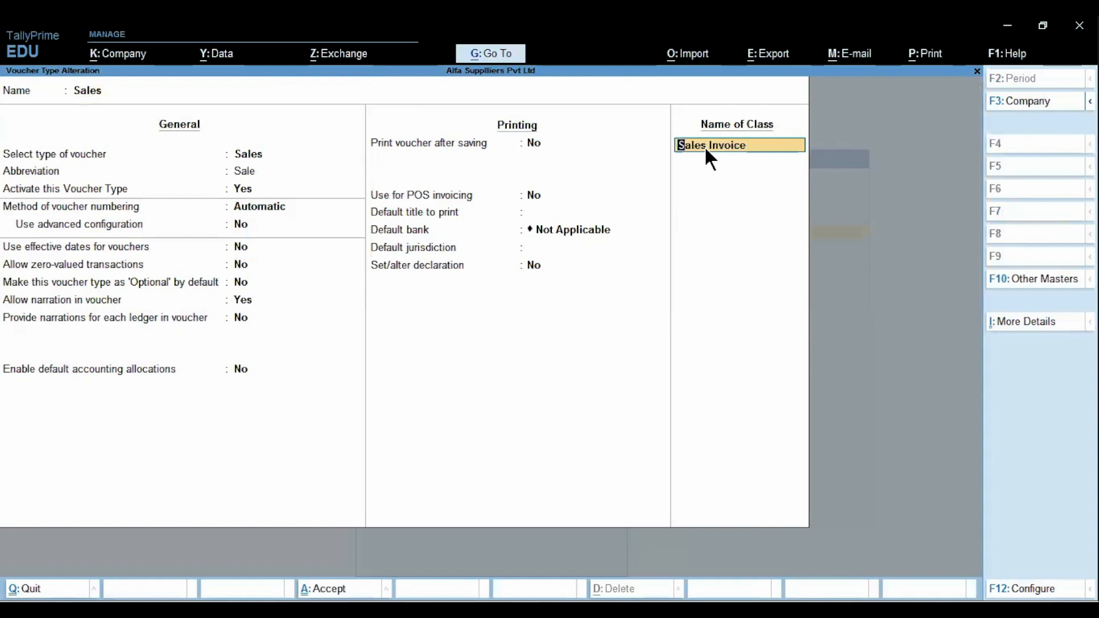
key("Return")
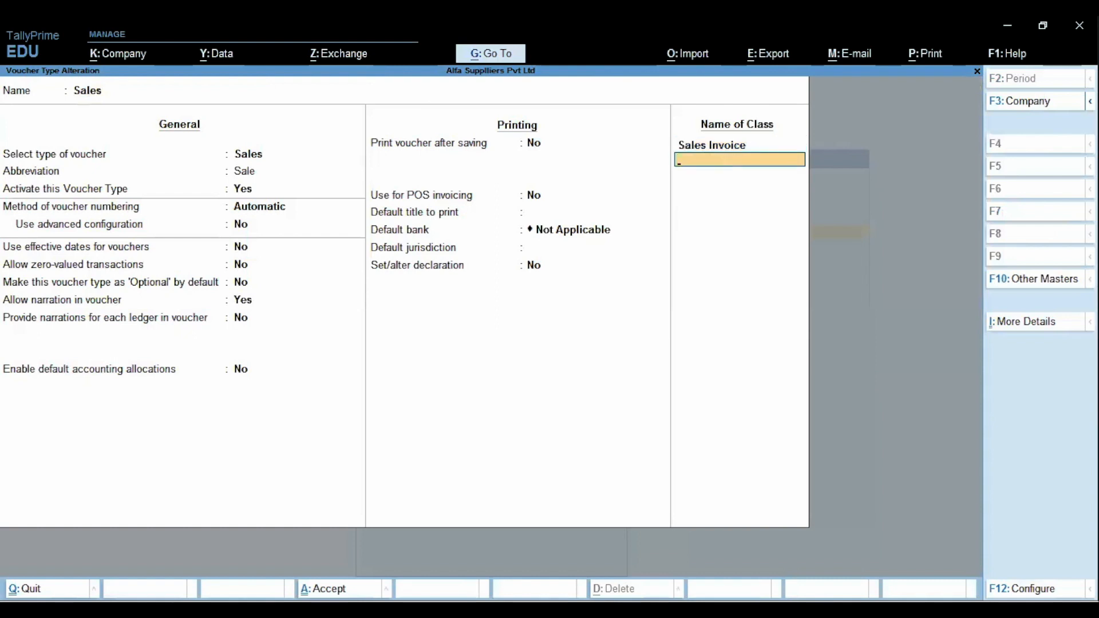
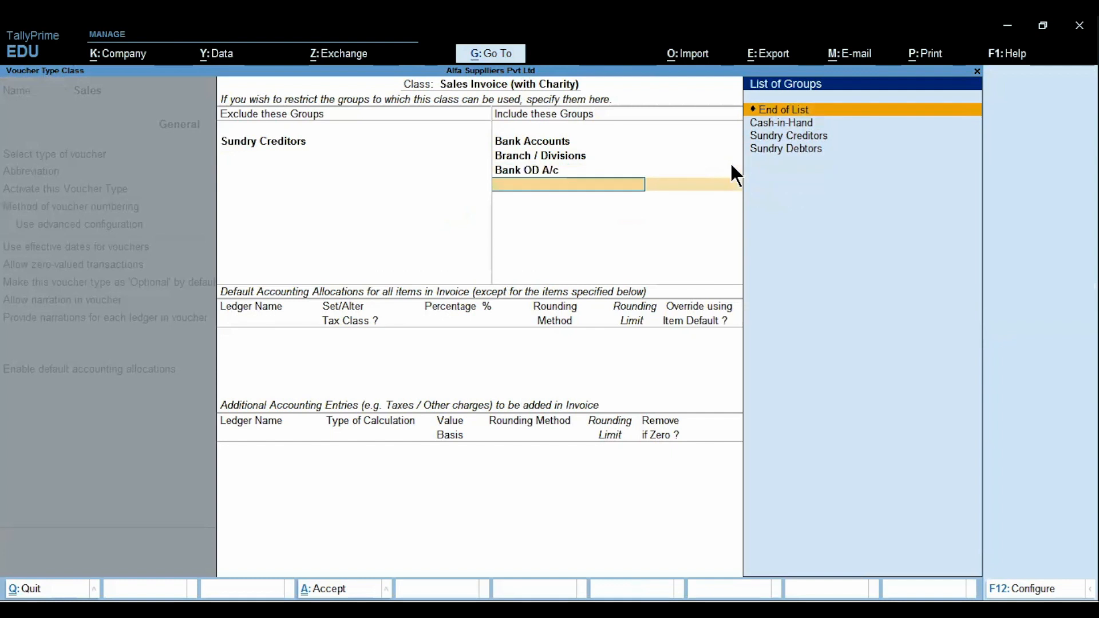
Add Cash-in-Hand and Sundry Debtors to the included groups of the Sales Invoice (with Charity) class and end the group list.
key("Down")
key("Down")
key("Down")
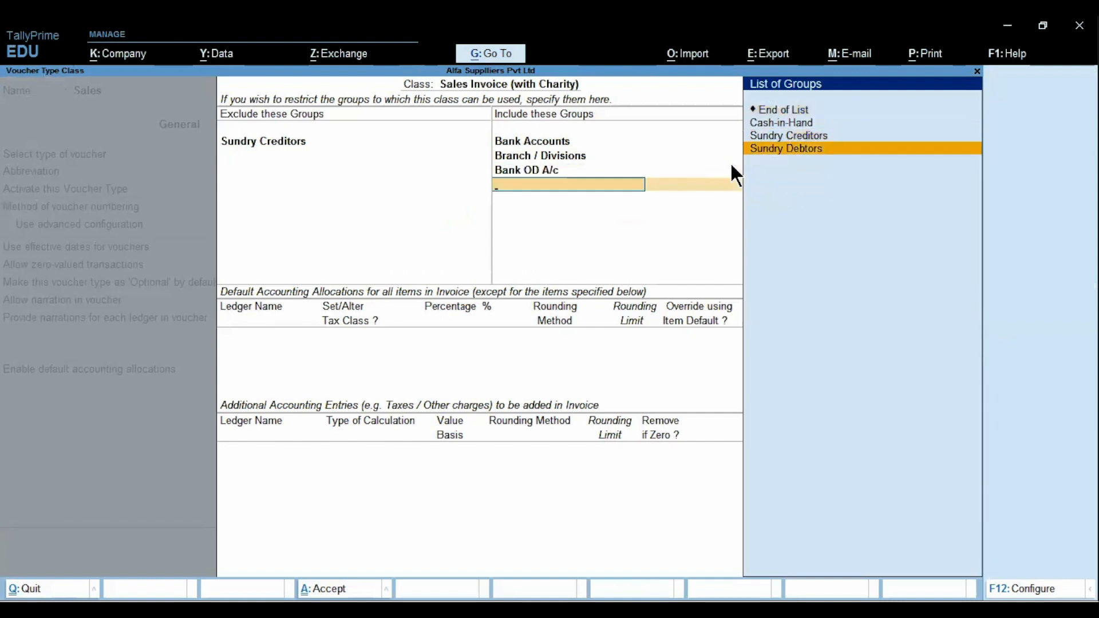
key("Up")
key("Up")
key("Return")
key("Down")
key("Down")
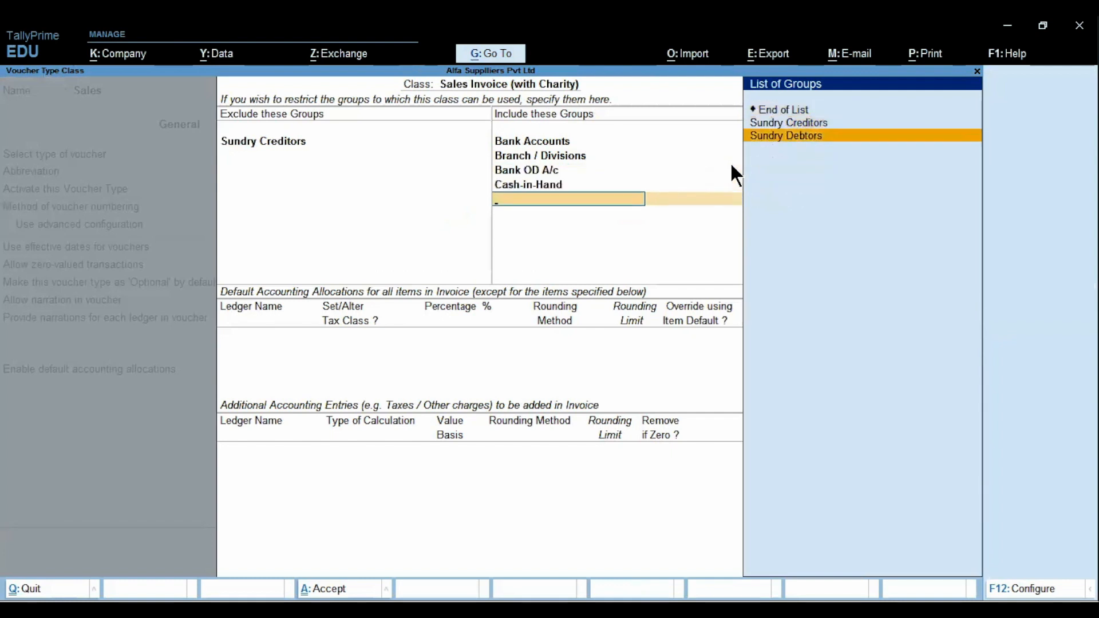
key("Return")
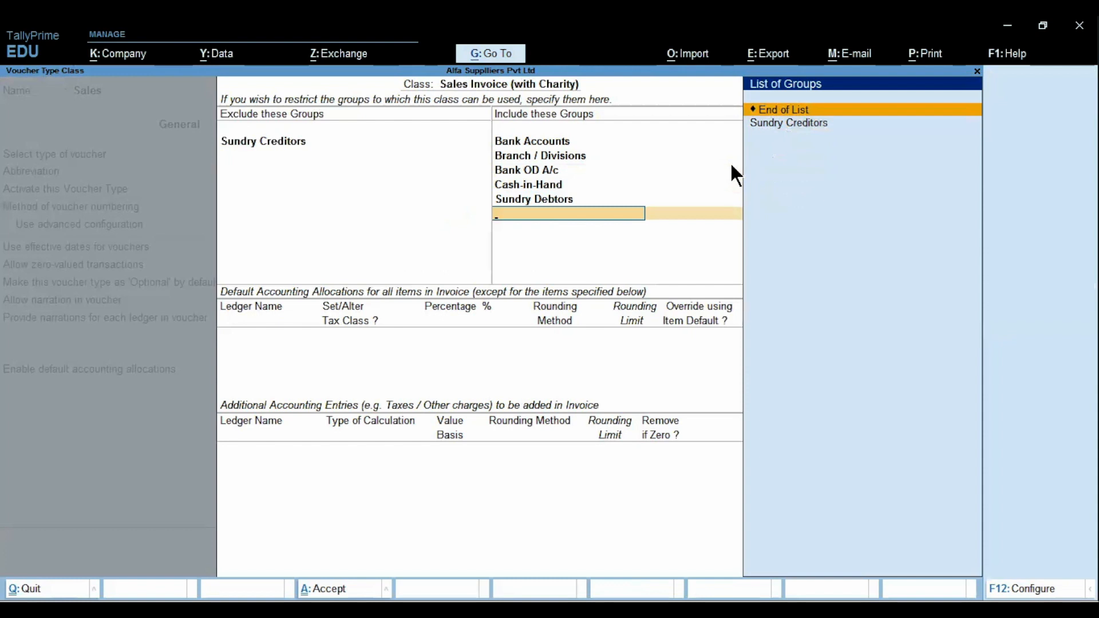
key("Return")
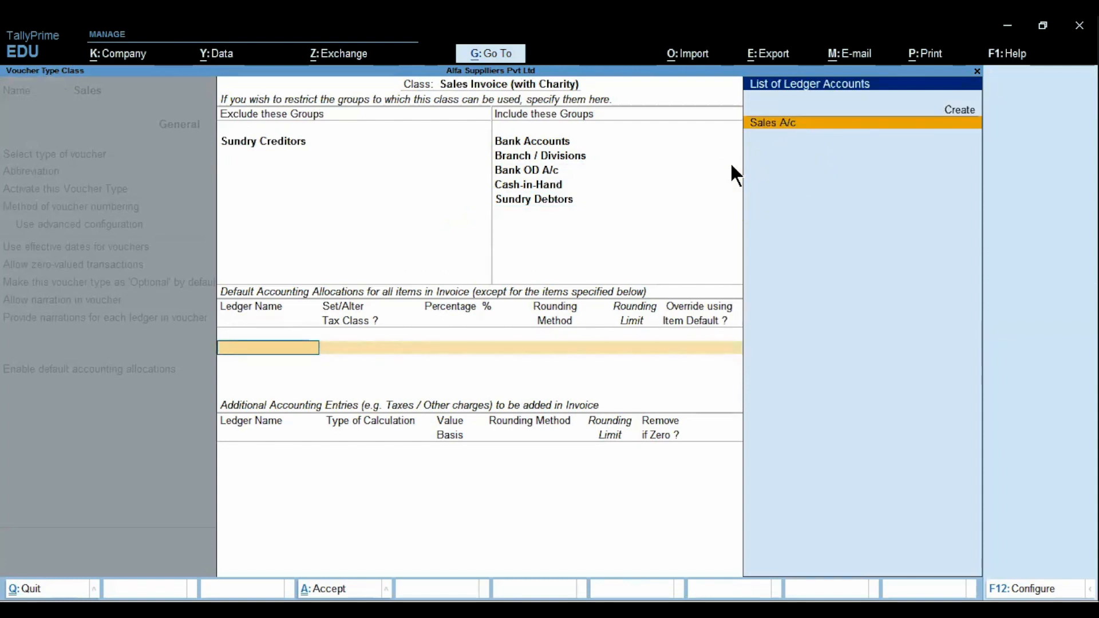
Allocate 98% of all invoice items to Sales A/c with the tax class unaltered and the rounding method Not Applicable.
key("Return")
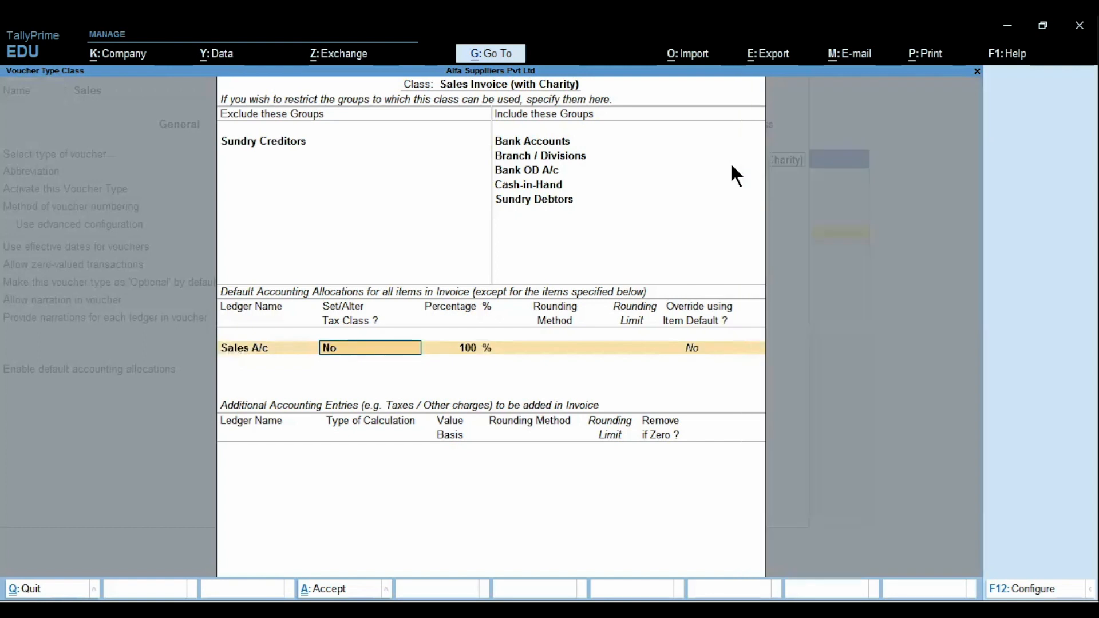
key("Return")
type("98")
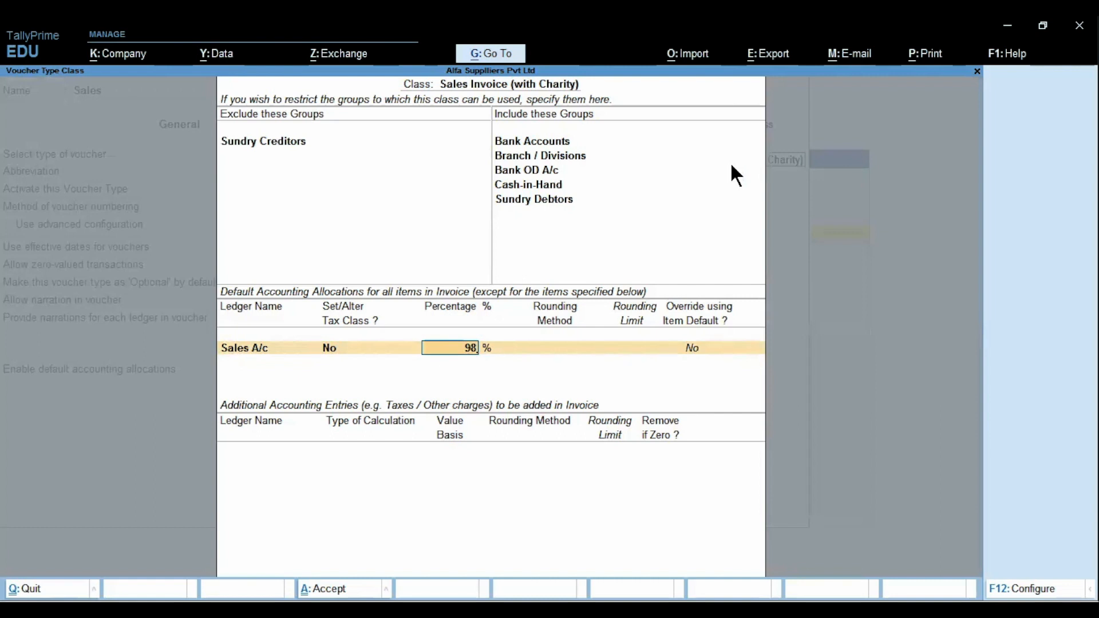
key("Return")
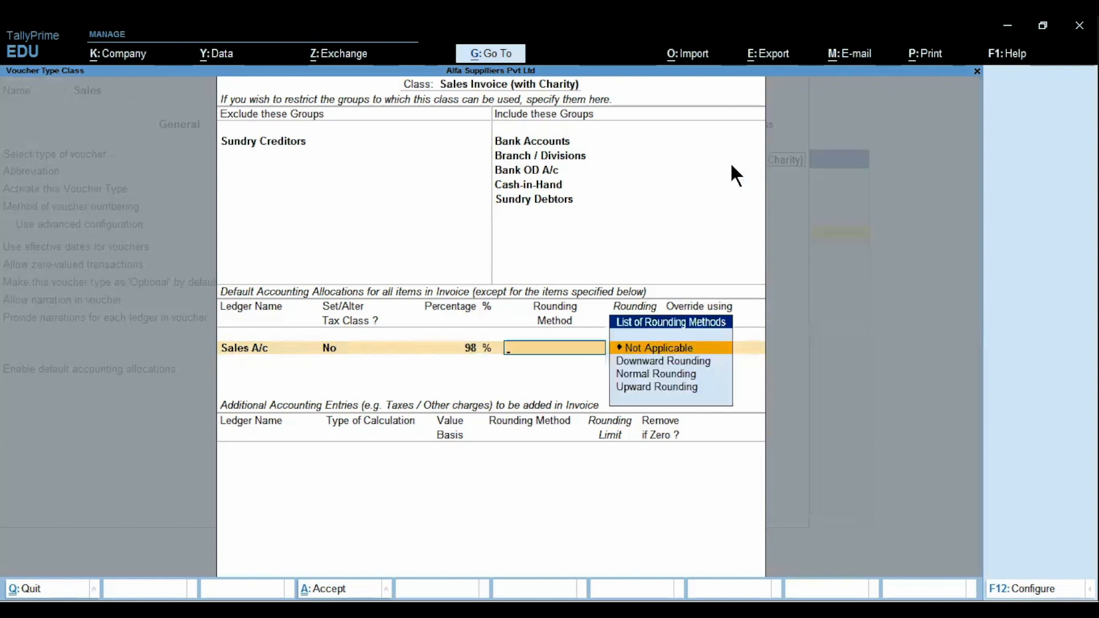
key("Return")
key("Return")
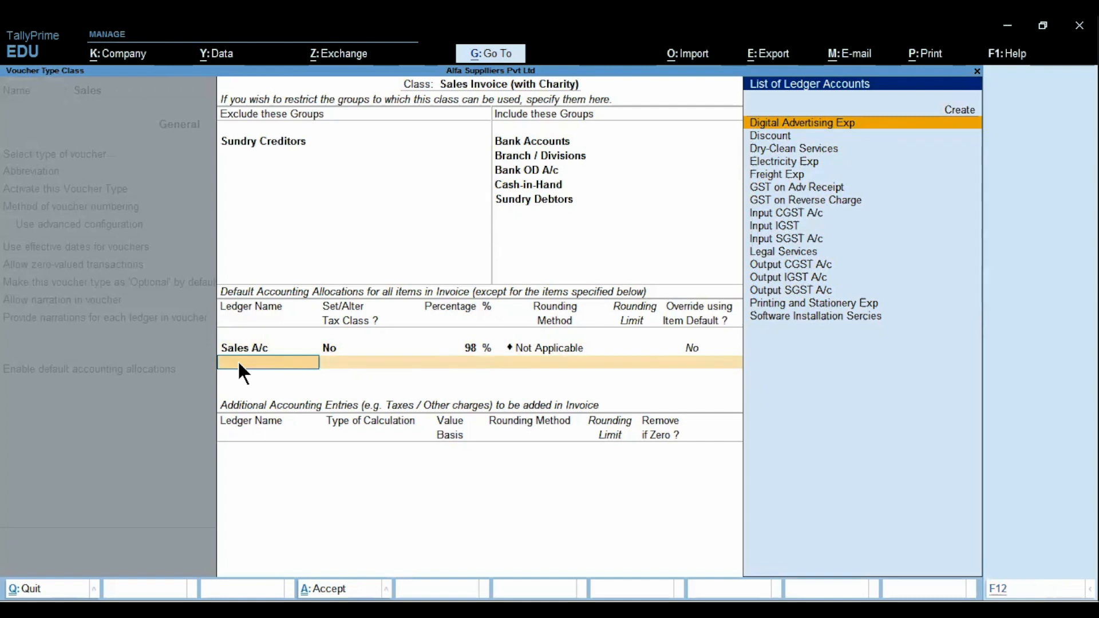
Create the ledger Donation to WHO under Indirect Expenses with GST Not Applicable and allocate 2% of the invoice items to it.
key("alt+c")
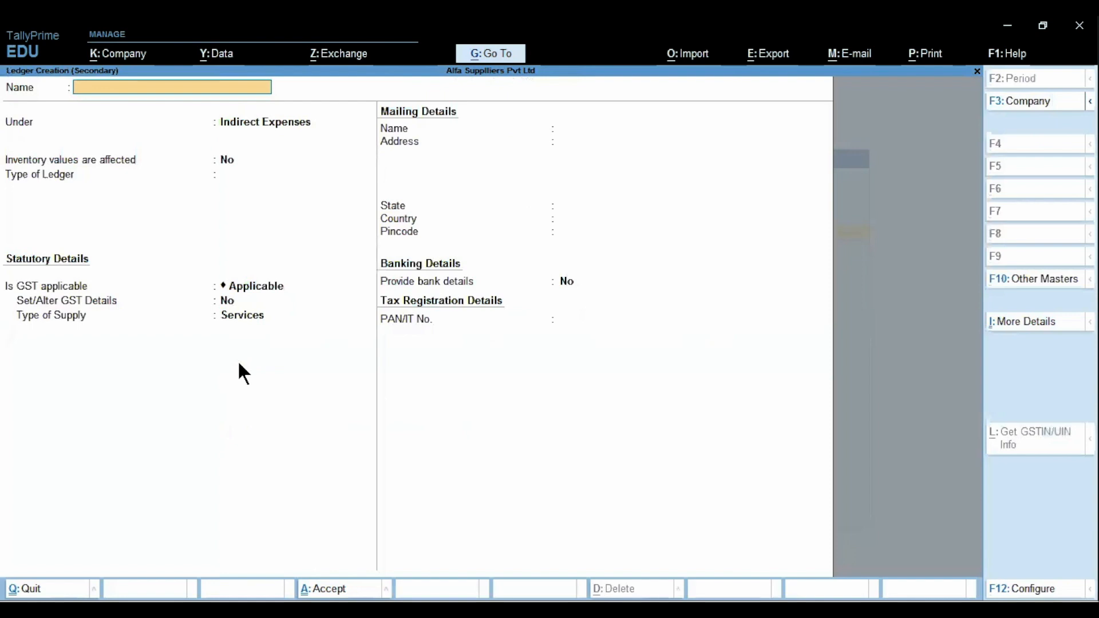
type("Donation to WHO")
key("Return")
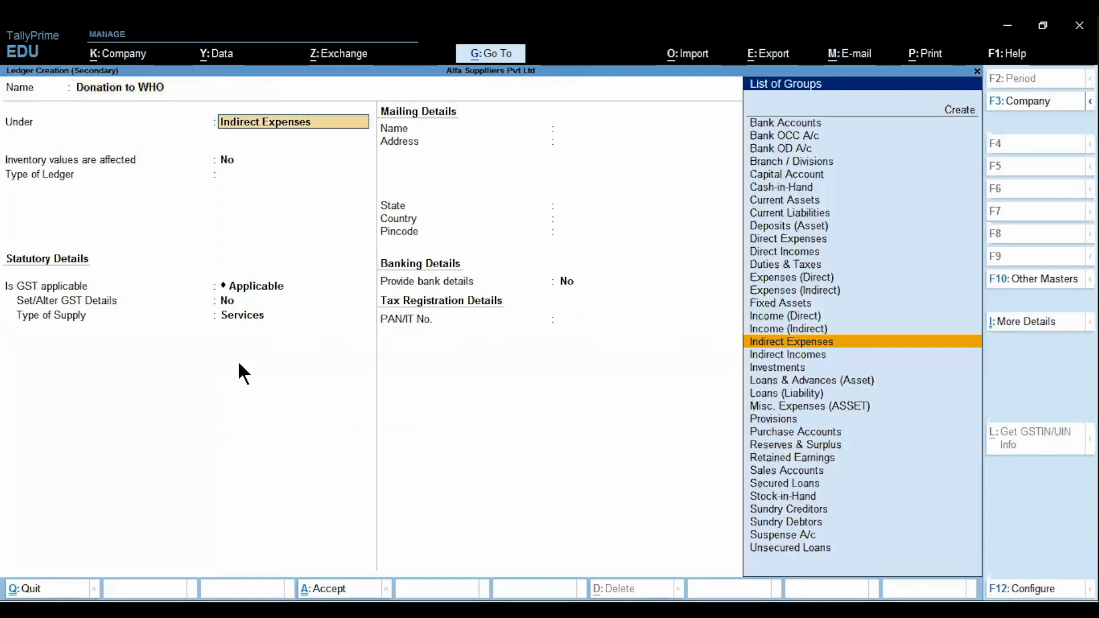
key("Return")
key("Return")
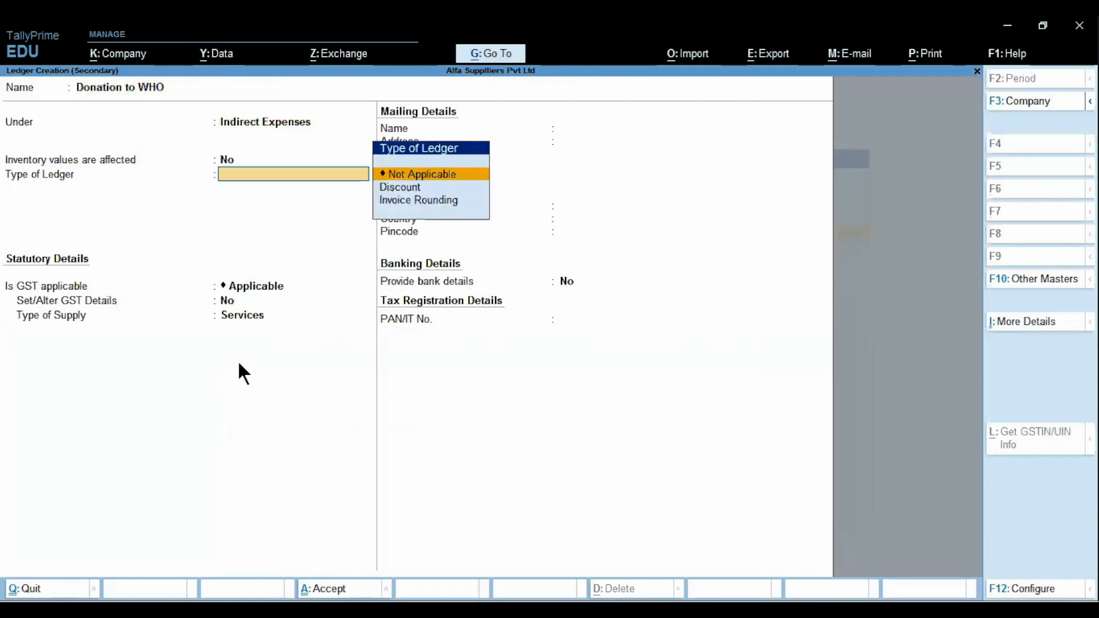
key("Return")
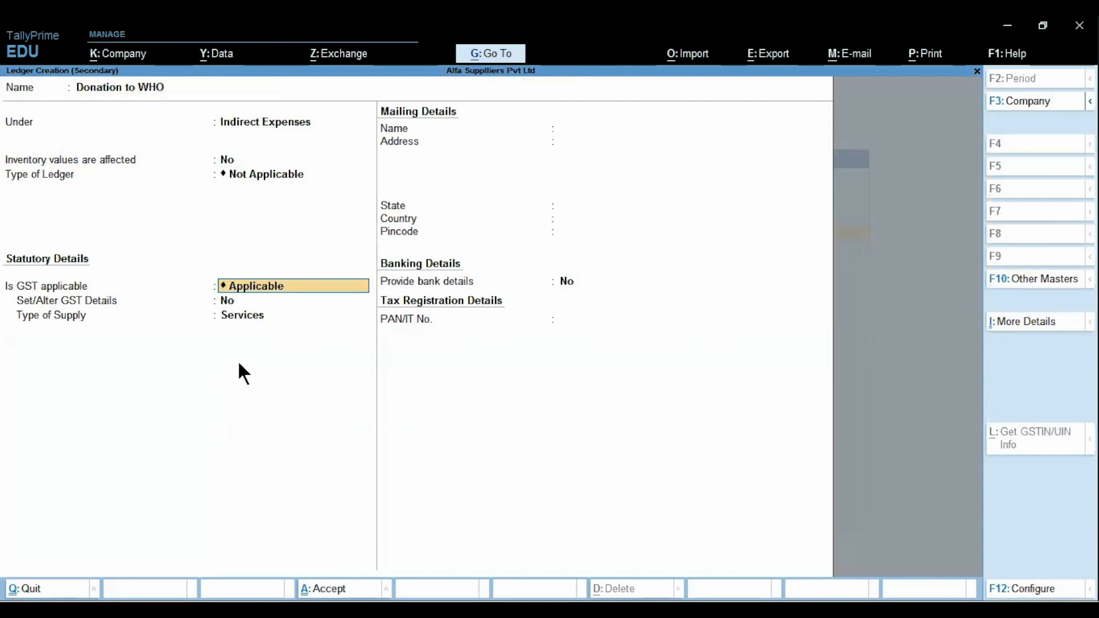
key("BackSpace")
key("Down")
key("Return")
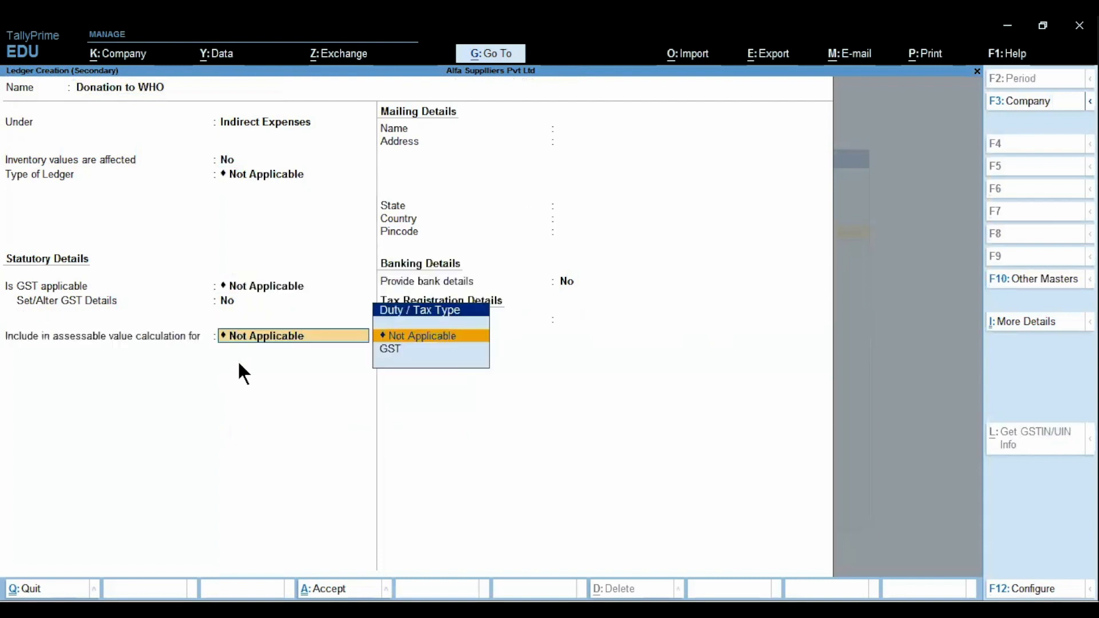
key("ctrl")
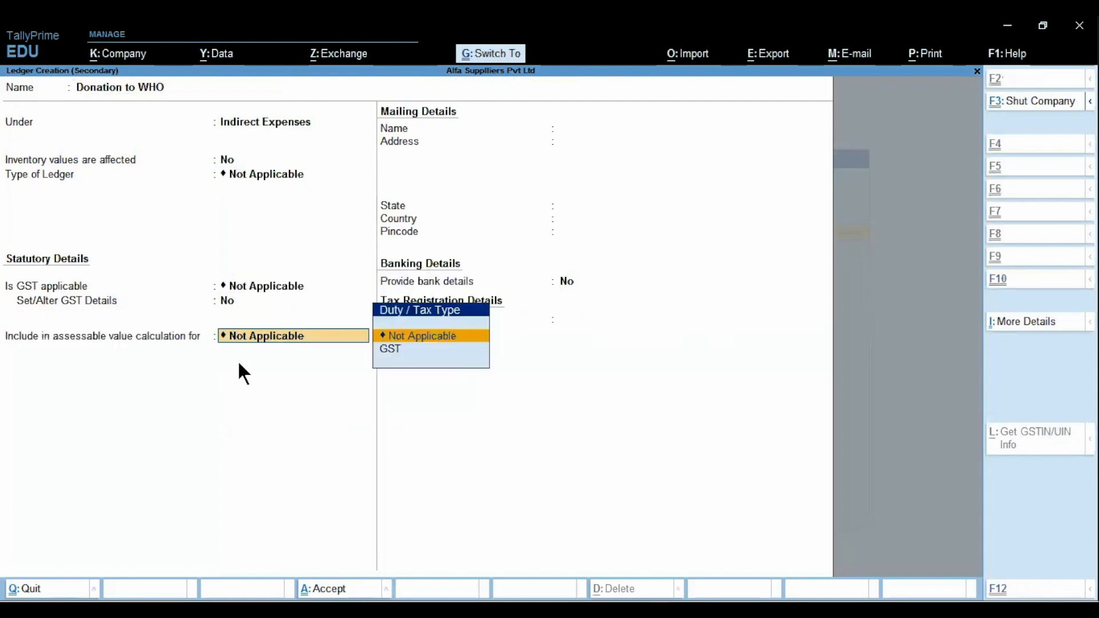
left_click(238, 359)
key("ctrl+a")
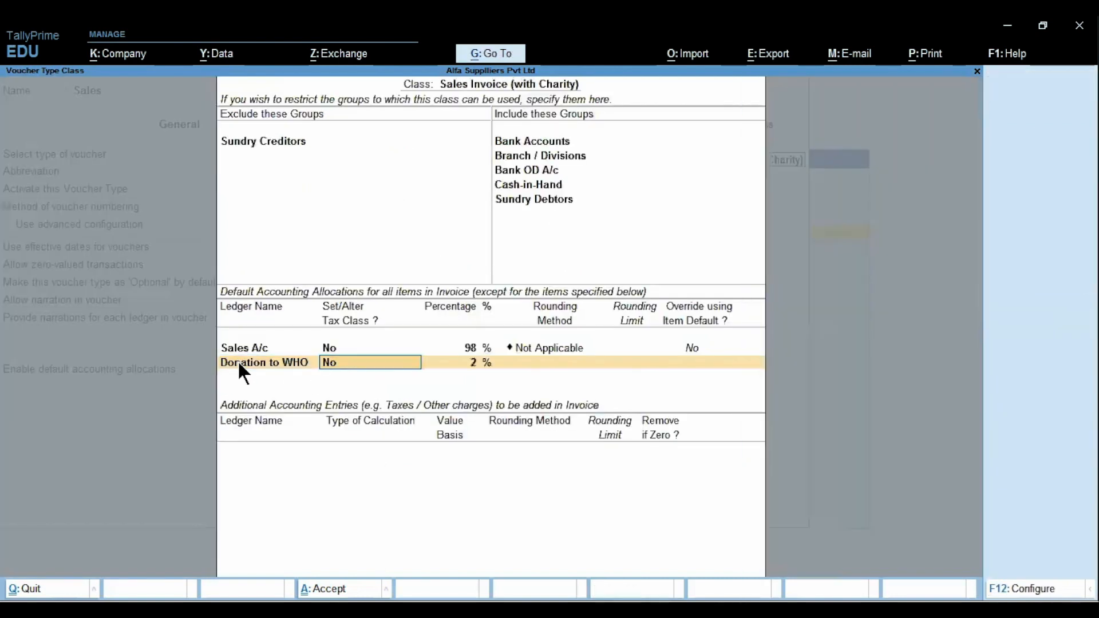
key("Return")
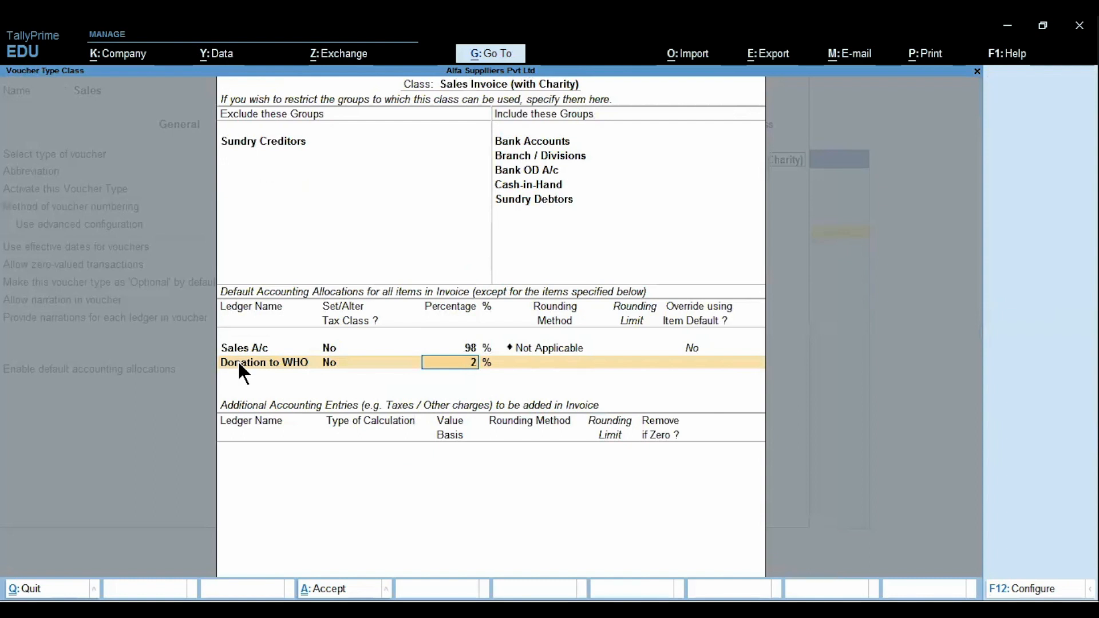
key("Return")
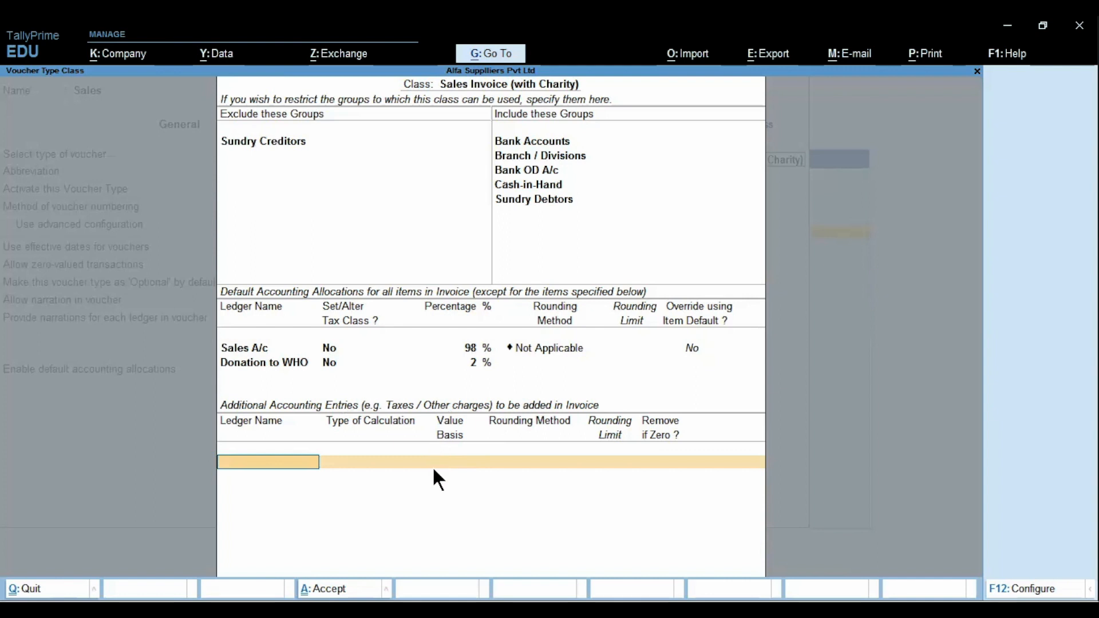
Add the ledger Freight Exp to the class's additional accounting entries with the calculation type As Flat Rate.
type("F")
key("Return")
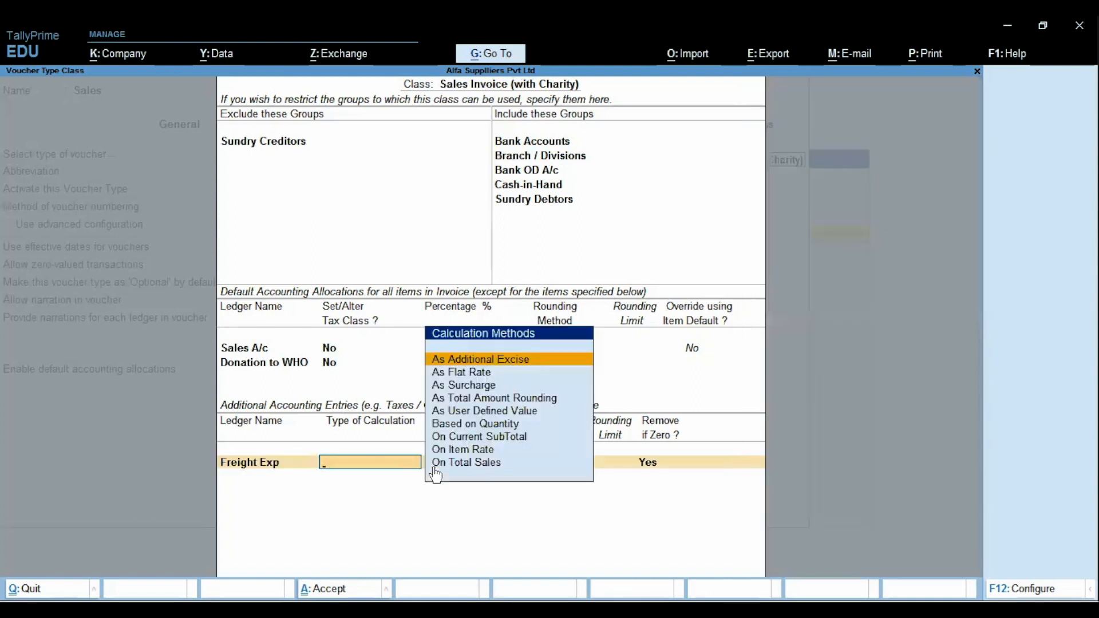
key("Down")
key("Down")
key("Down")
key("Down")
key("Down")
key("Down")
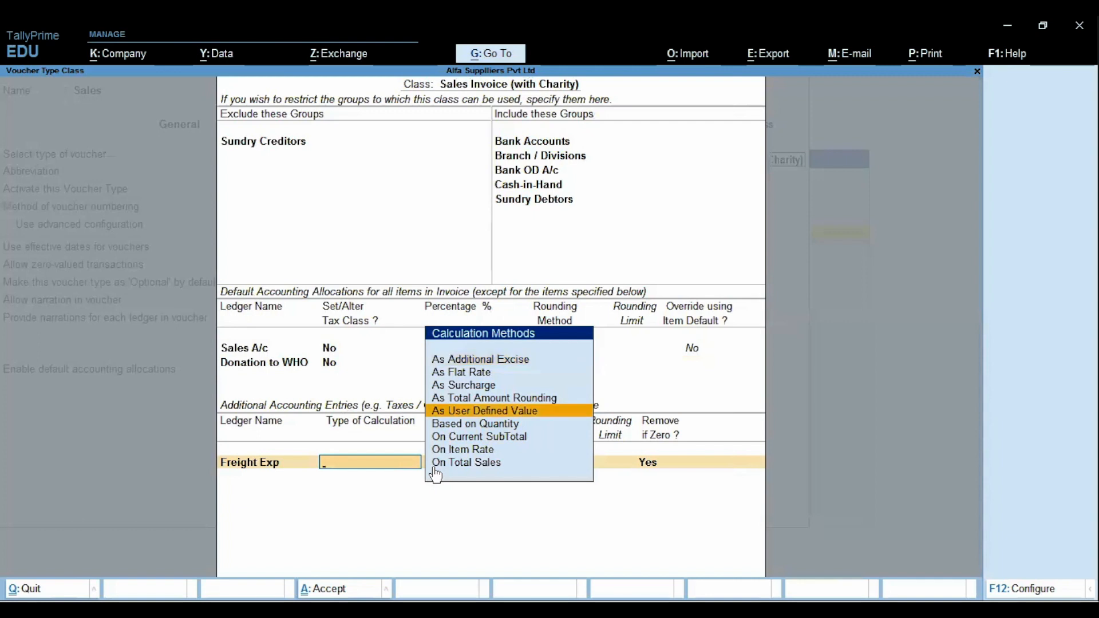
key("Up")
key("Up")
key("Up")
key("Up")
key("Up")
key("Up")
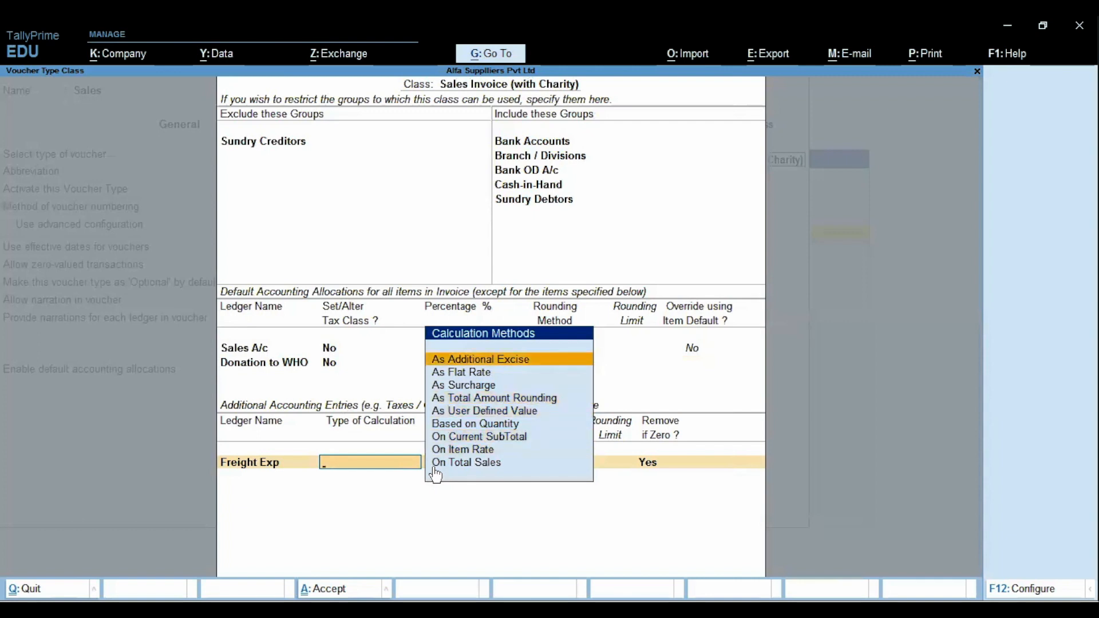
key("Down")
key("Down")
key("Down")
key("Down")
key("Down")
key("Down")
key("Down")
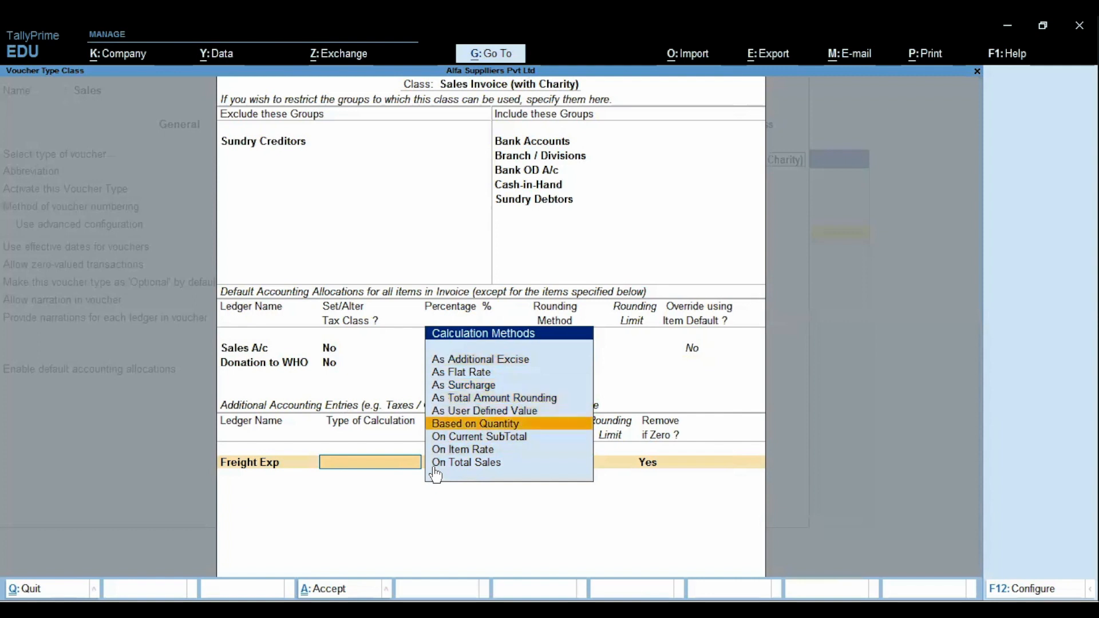
key("Up")
key("Up")
key("Up")
key("Up")
key("Up")
key("Up")
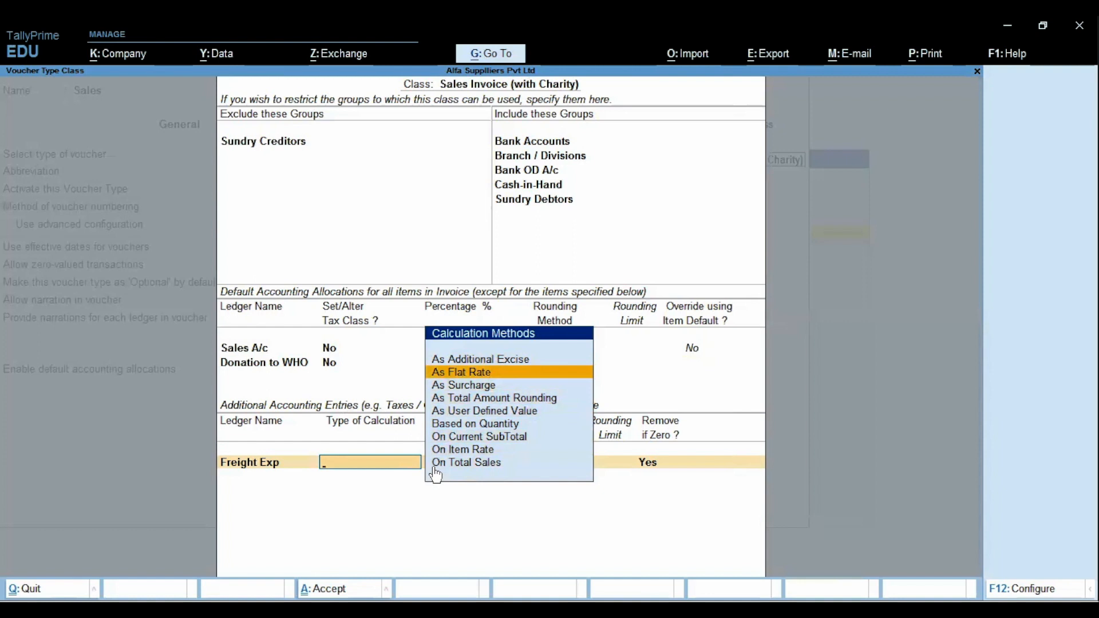
key("Return")
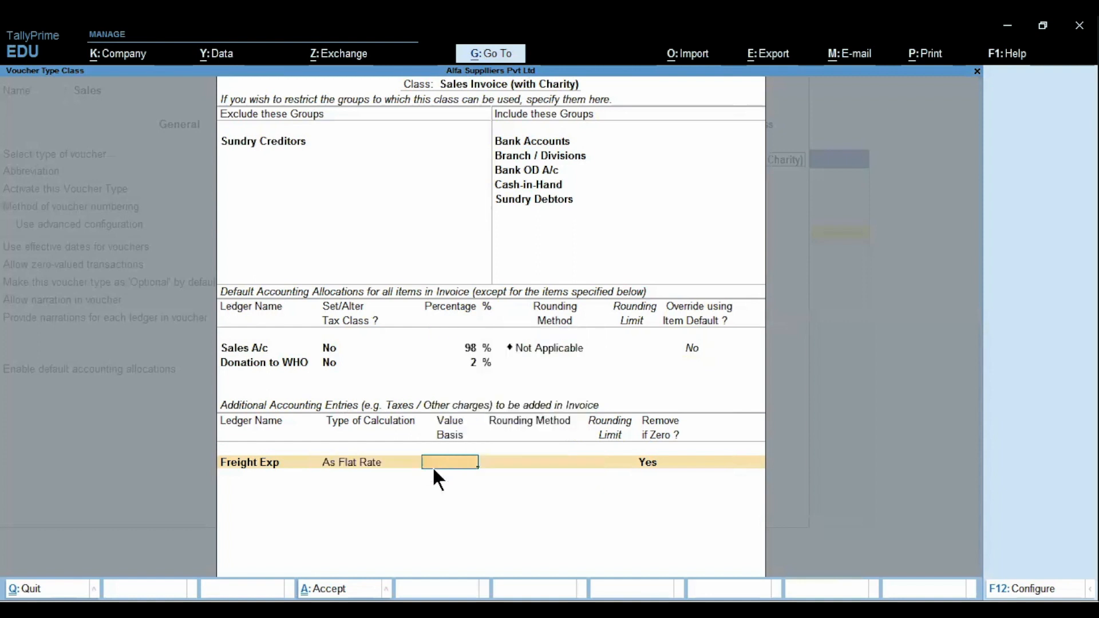
Set the Freight Exp value basis to 500, with rounding method Not Applicable and Remove if Zero as Yes.
type("500")
key("Return")
key("Return")
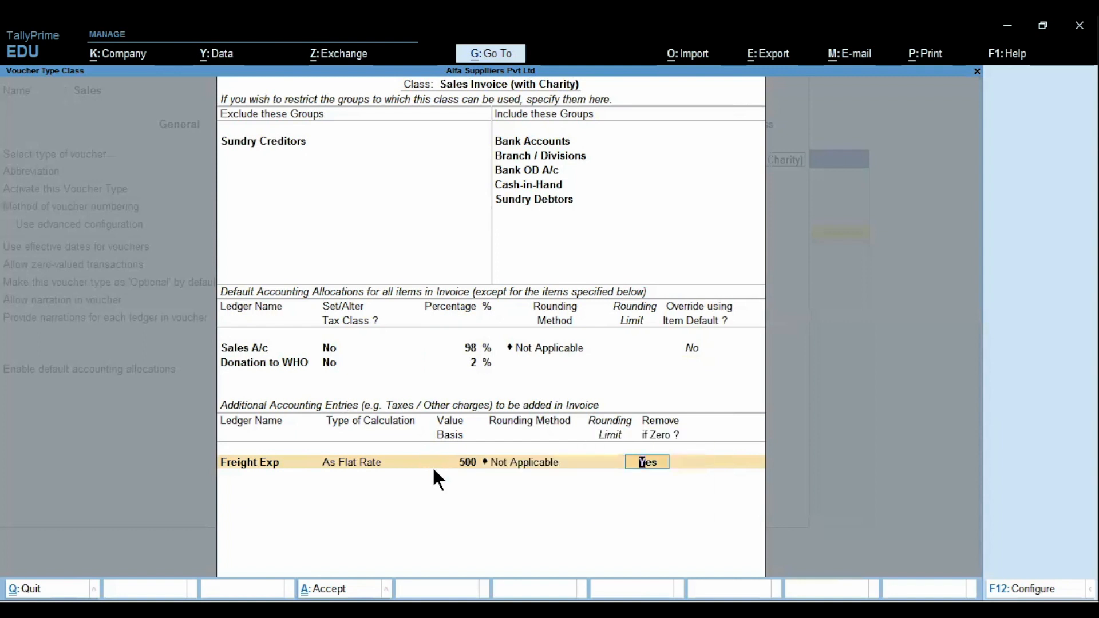
key("Return")
Add Output CGST A/c, Output SGST A/c and Output IGST A/c as additional entries with Remove if Zero as Yes, and finish the class.
type("Out")
key("Return")
key("Return")
type("Out")
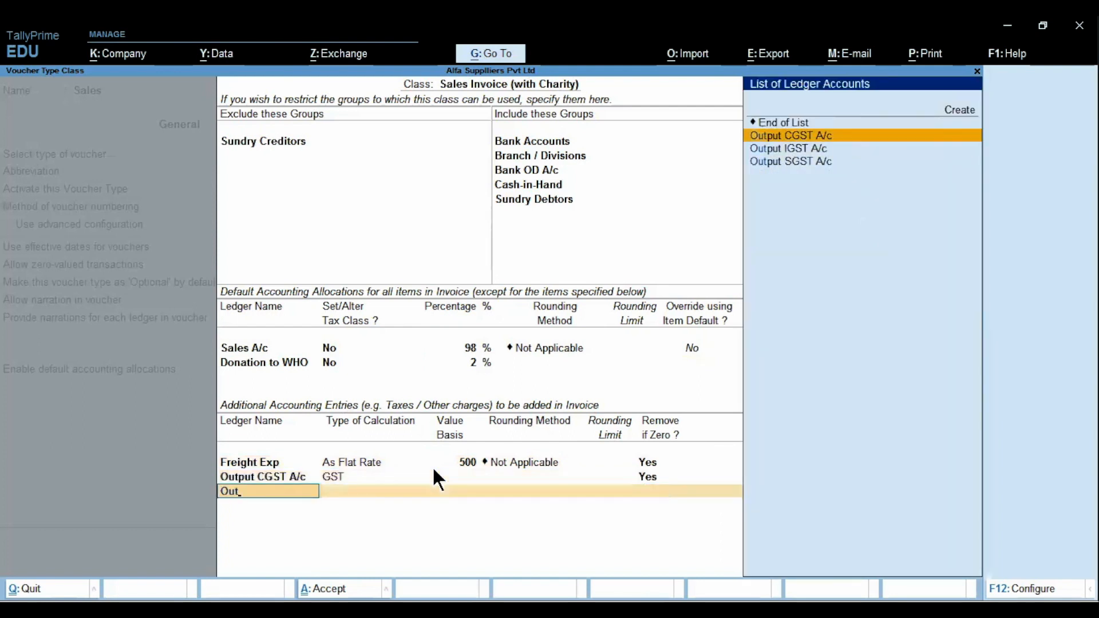
key("Down")
key("Down")
key("Return")
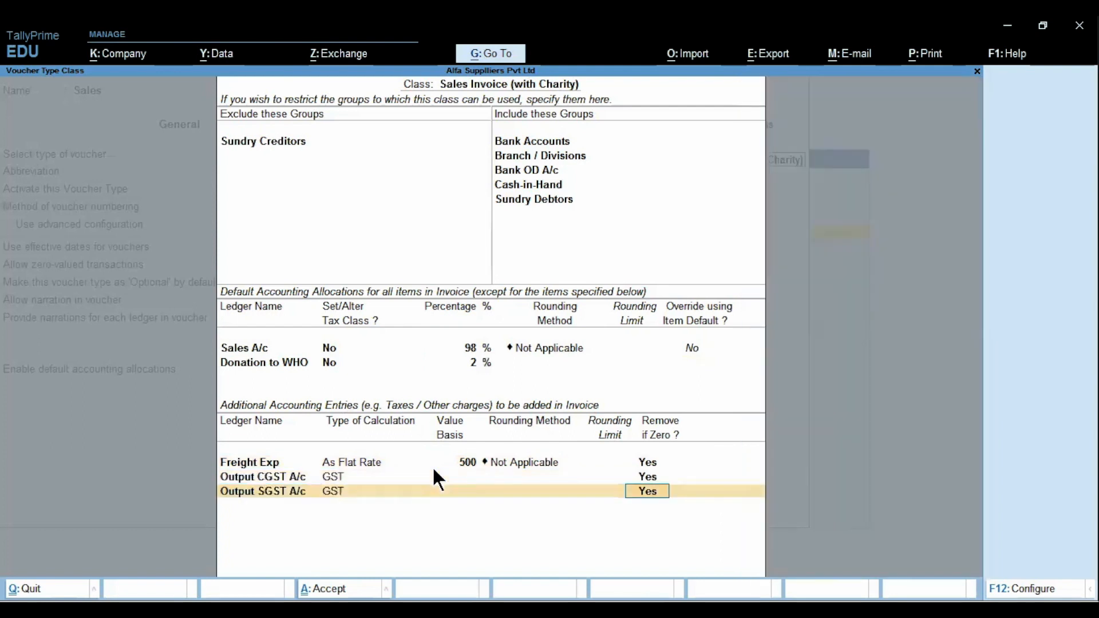
key("Return")
type("Out")
key("Down")
key("Down")
key("Return")
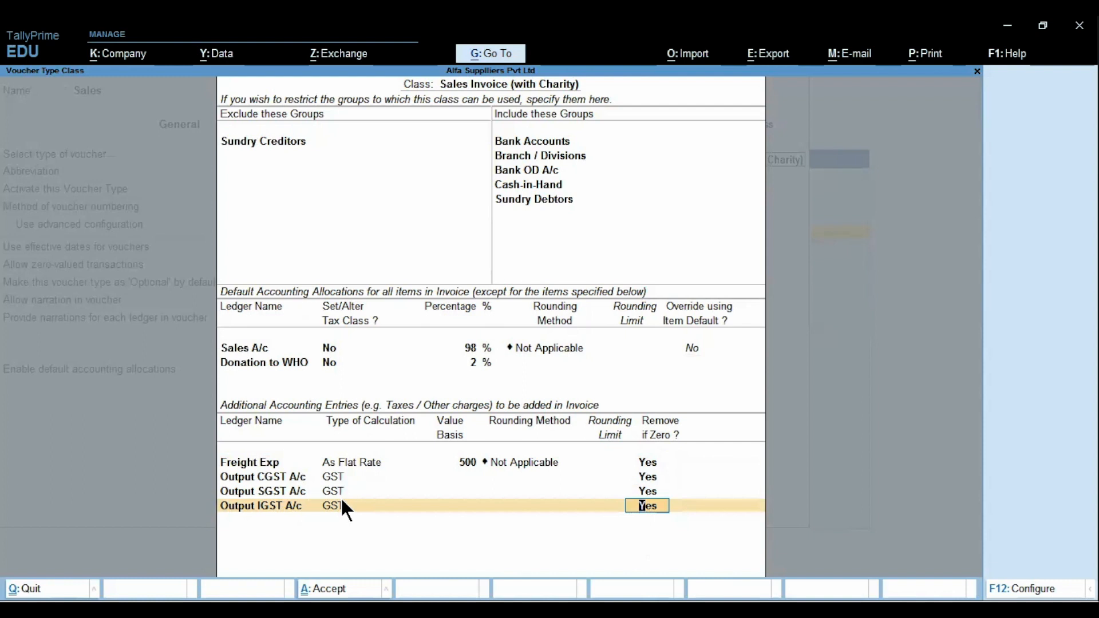
key("Return")
key("Return")
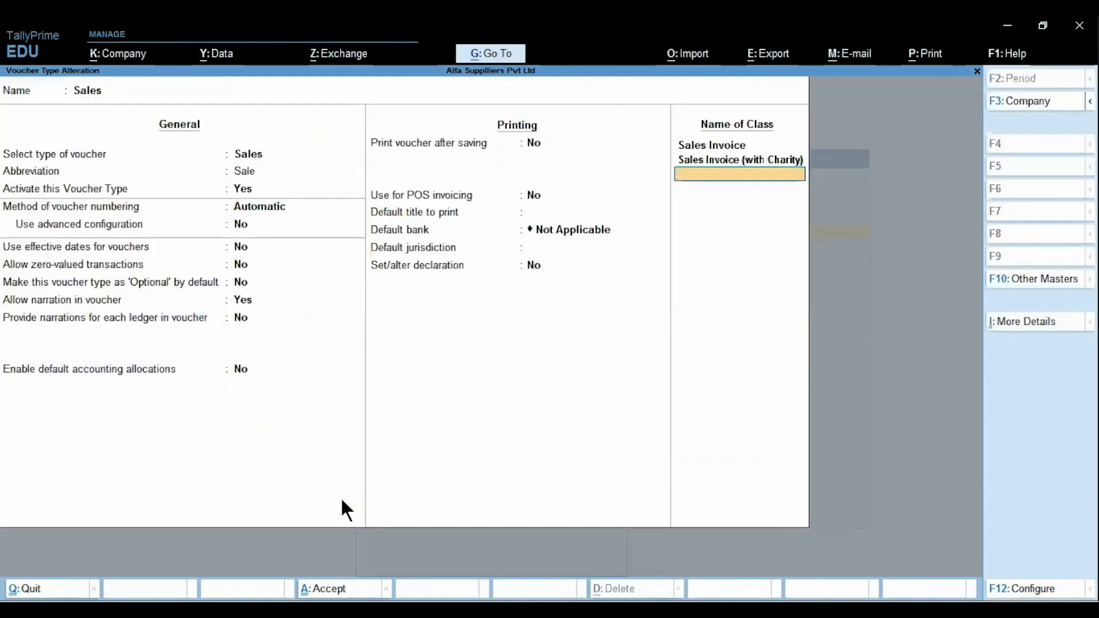
Save the altered Sales voucher type and return to the Gateway of Tally.
key("ctrl")
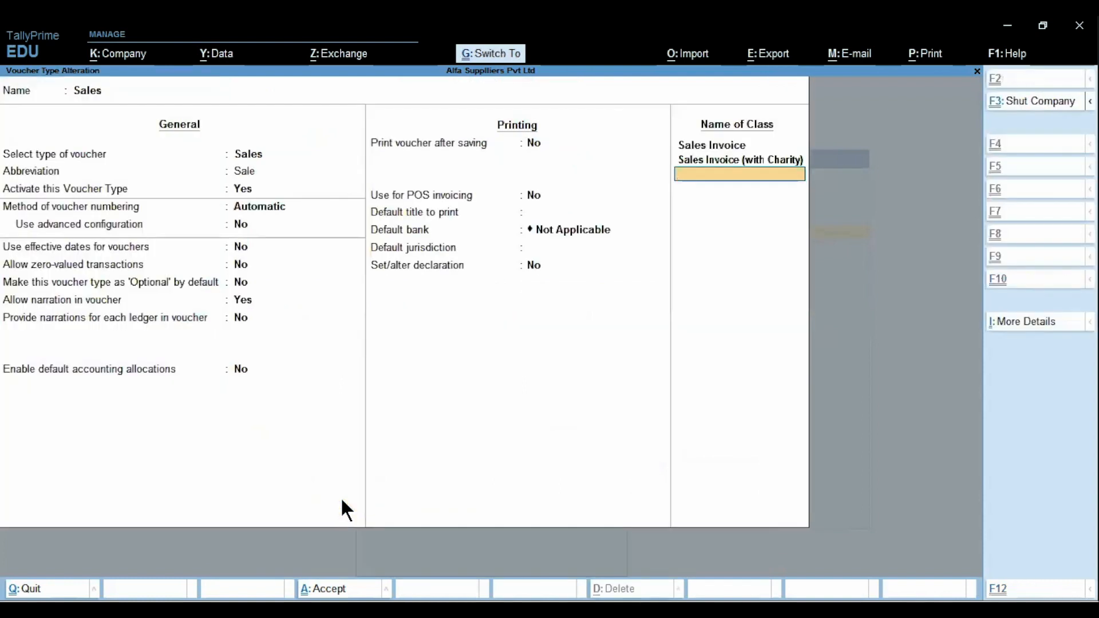
key("ctrl+a")
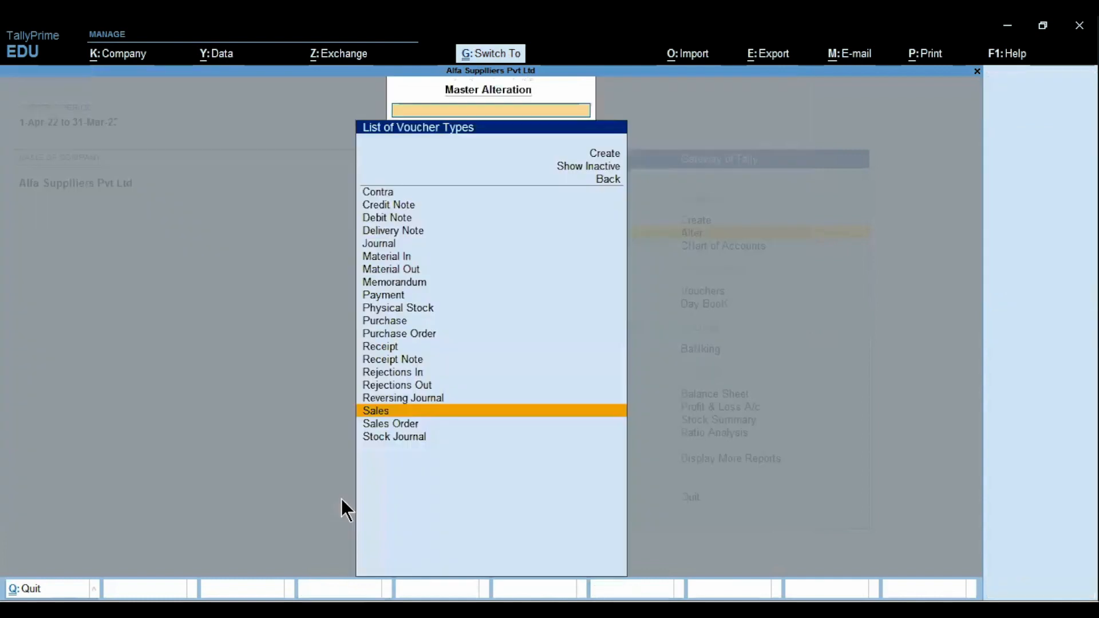
key("Escape")
key("Escape")
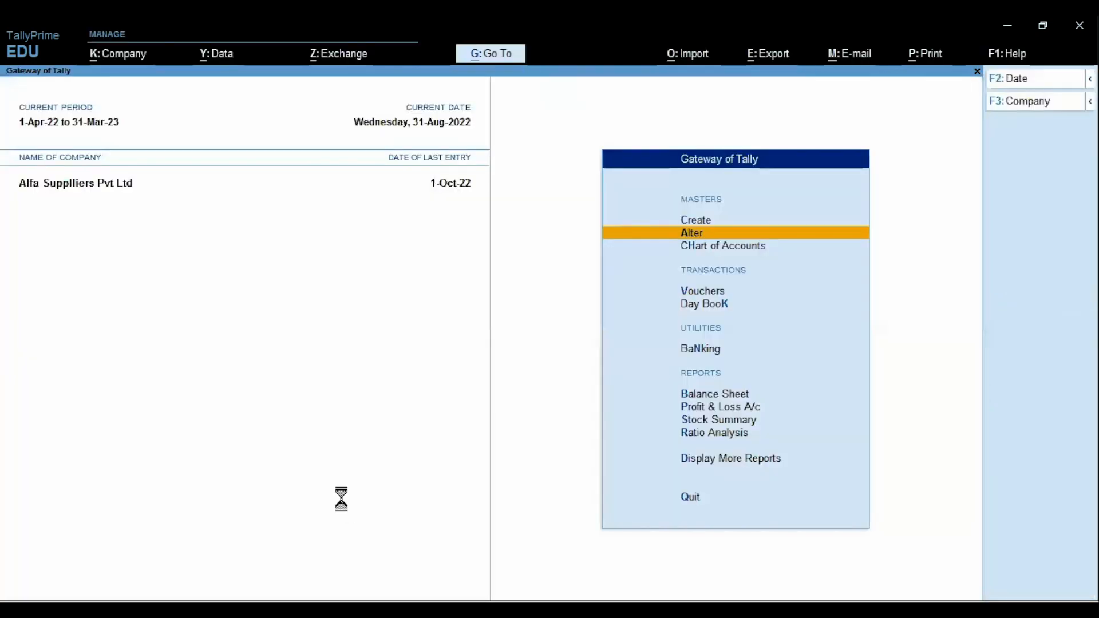
Start a new Sales voucher using the voucher class Sales Invoice (with Charity).
key("v")
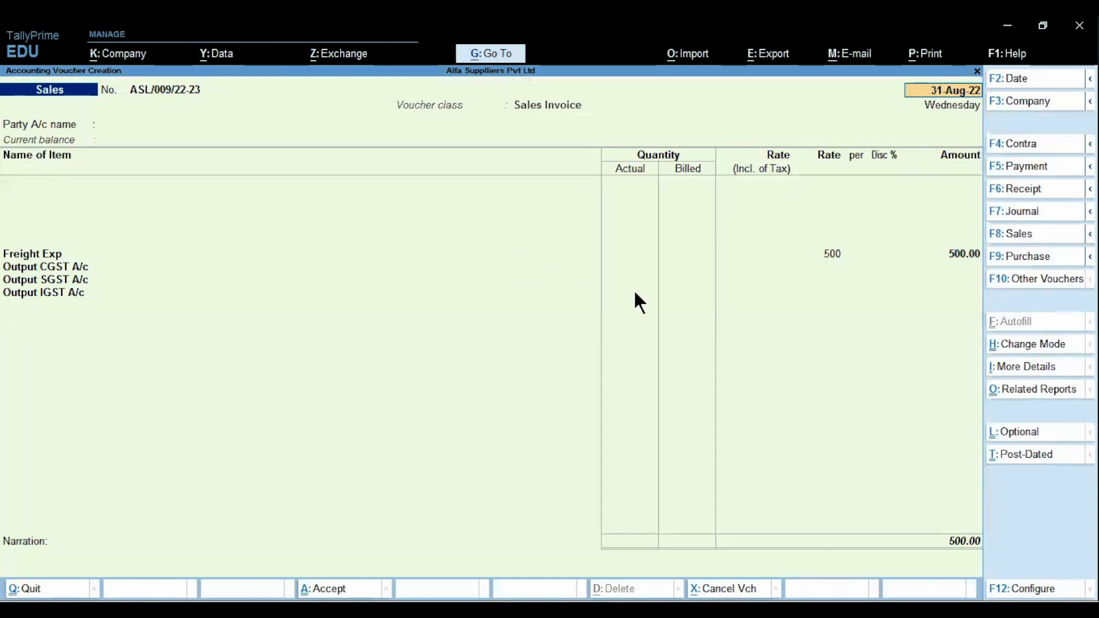
left_click(1028, 239)
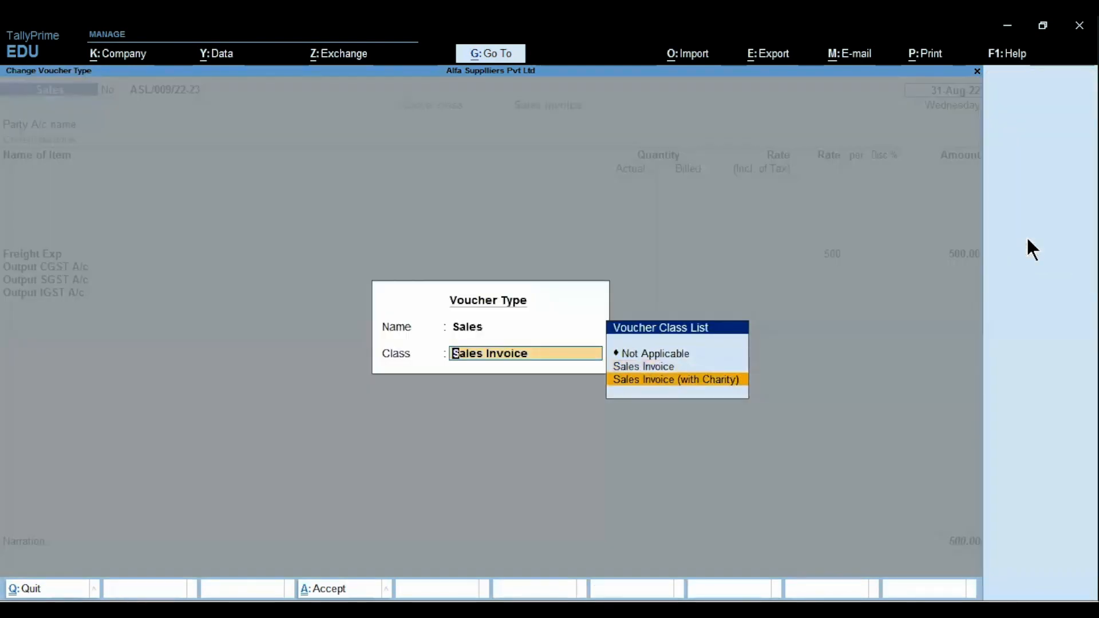
key("Return")
Check the second Sales Voucher Class example in the presentation and return to the Sales voucher in TallyPrime.
key("alt")
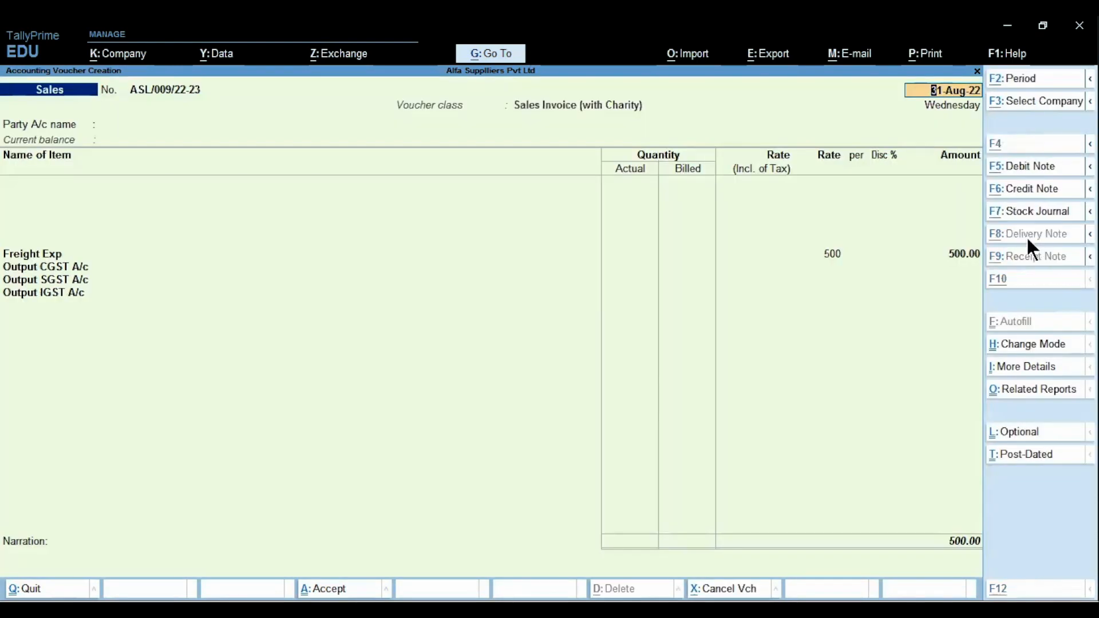
key("alt+F2")
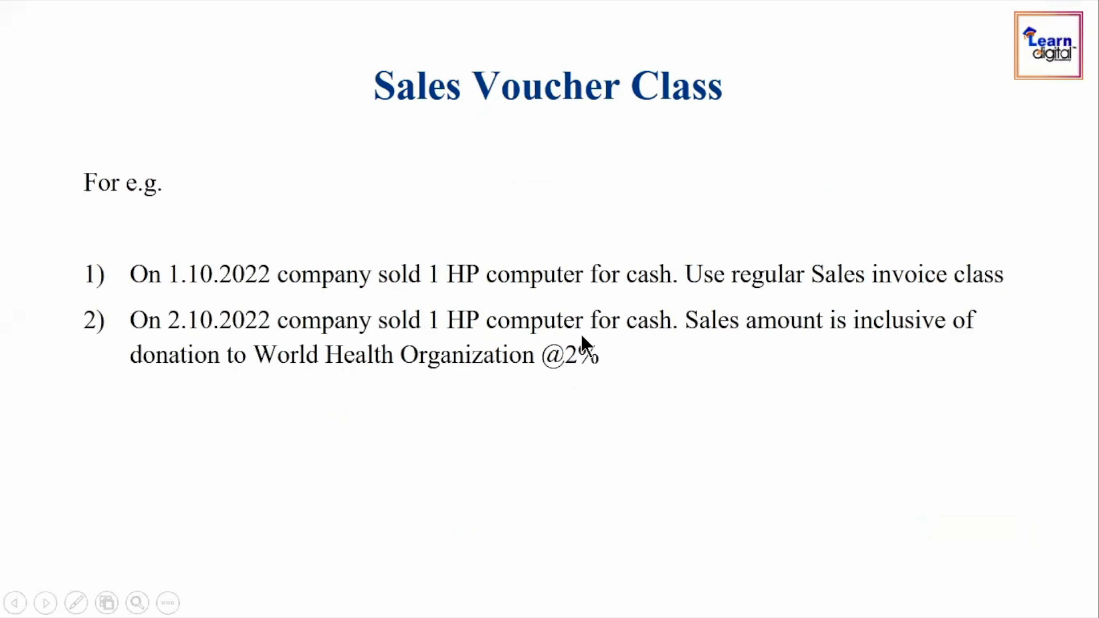
key("alt+Tab")
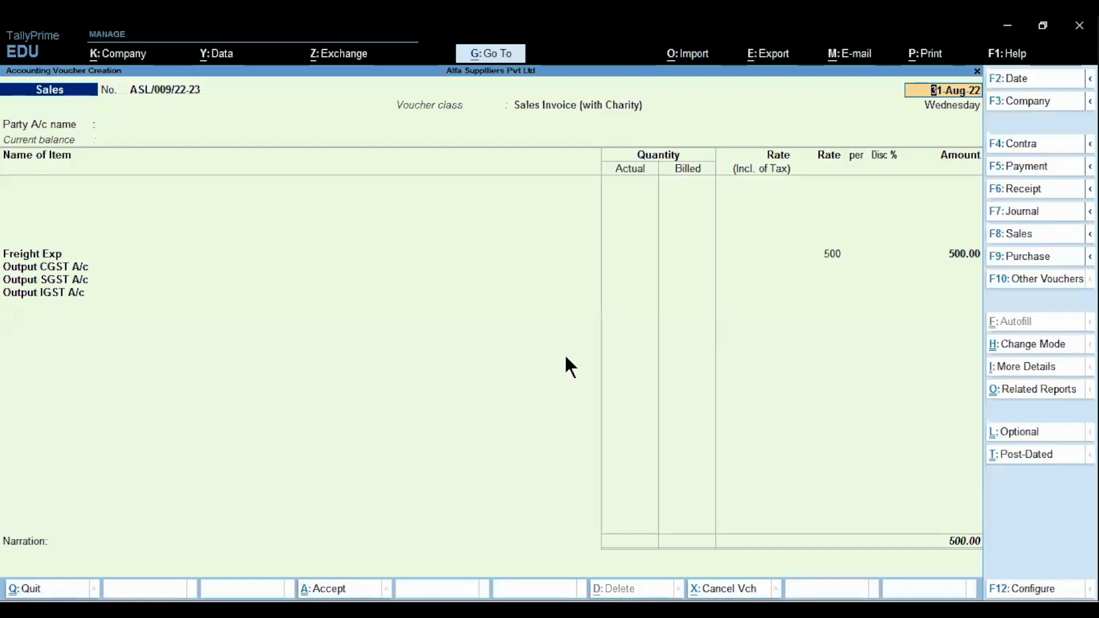
Date the sales voucher 2-Oct-22 and select Cash as the party, accepting the default dispatch and party details.
type("2.1")
key("Return")
type("C")
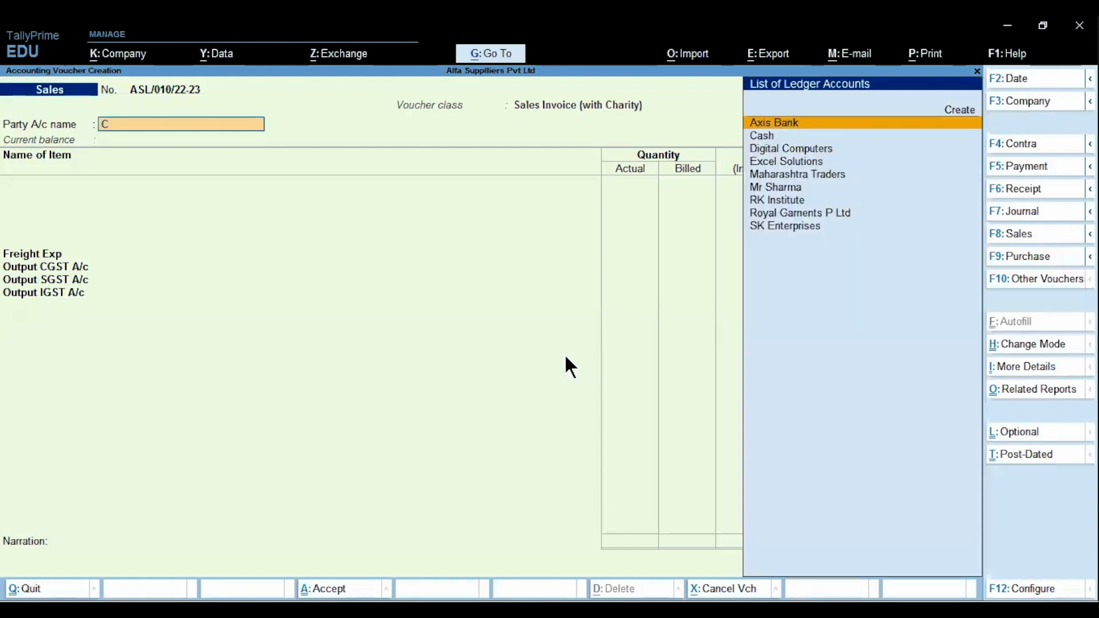
key("Return")
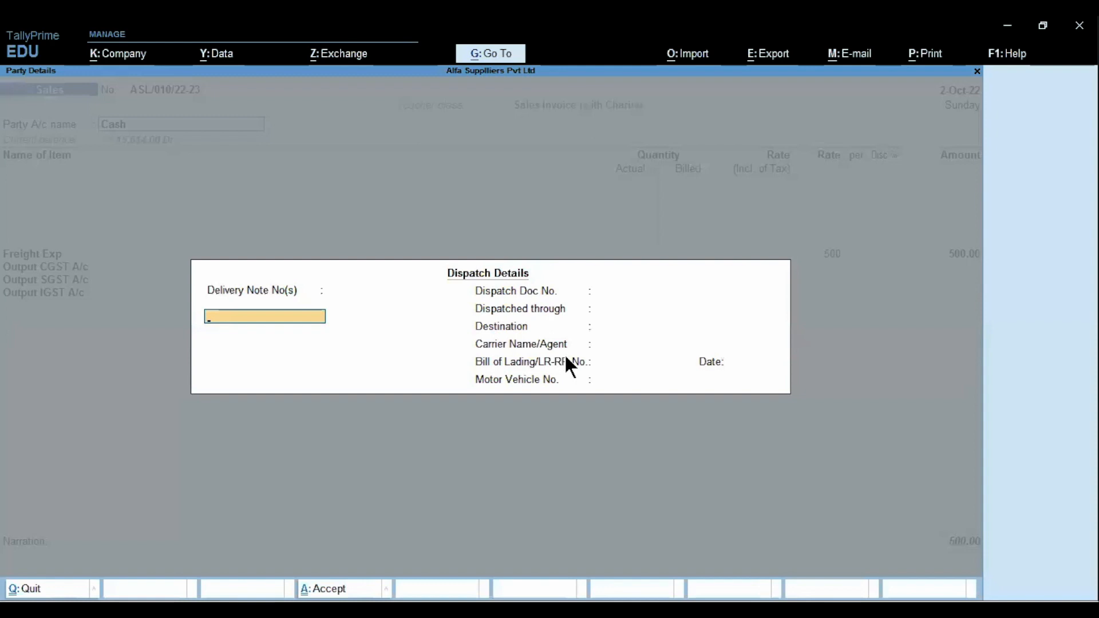
key("ctrl+a")
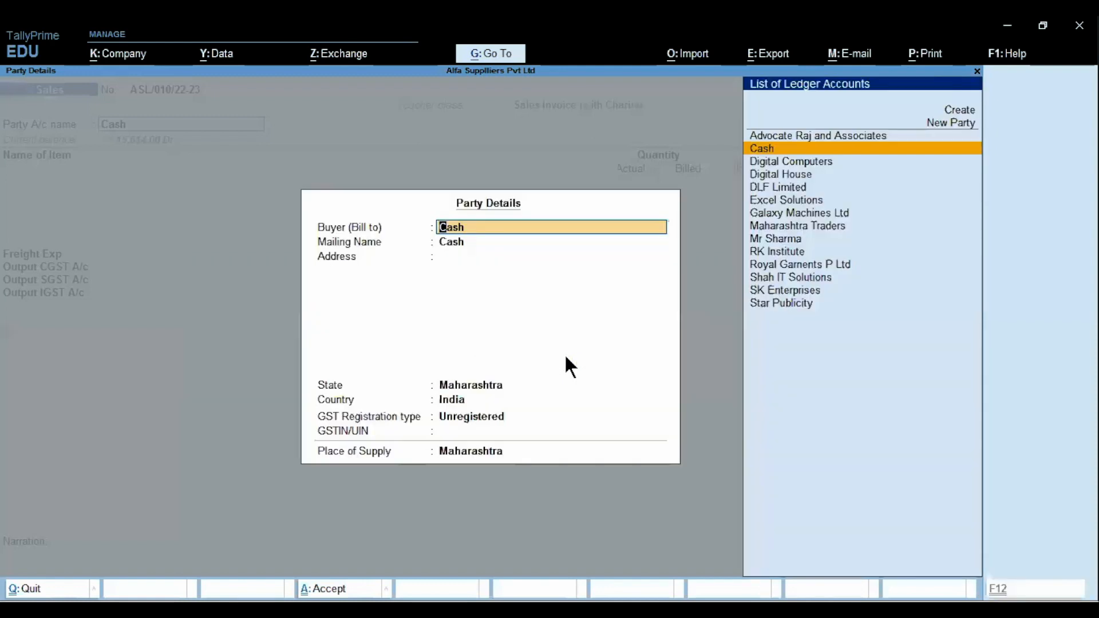
key("ctrl+a")
Add the stock item HP Pavilion with 1 Nos from the MG Road godown at a rate of 50,000.00.
type("H")
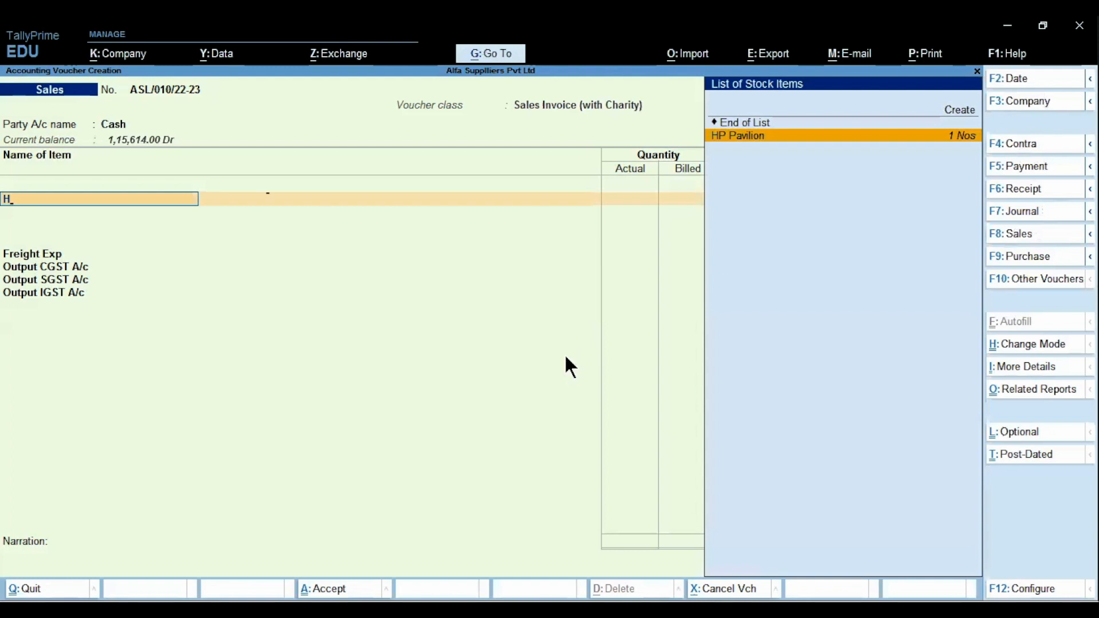
key("Return")
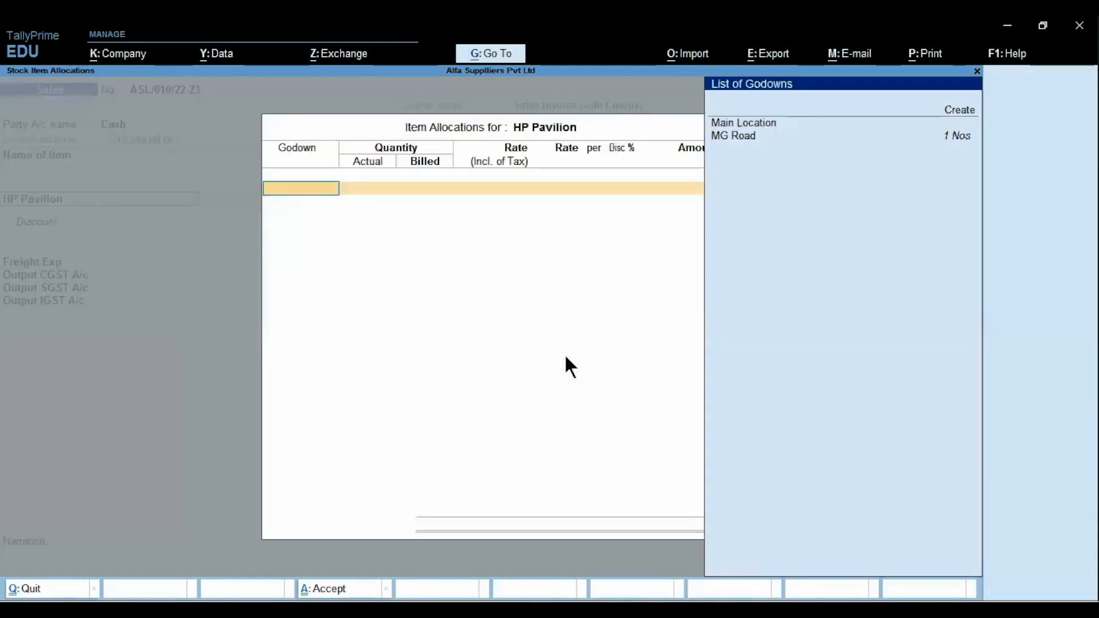
type("MG")
key("Return")
type("1")
key("Return")
key("Return")
key("Return")
key("Return")
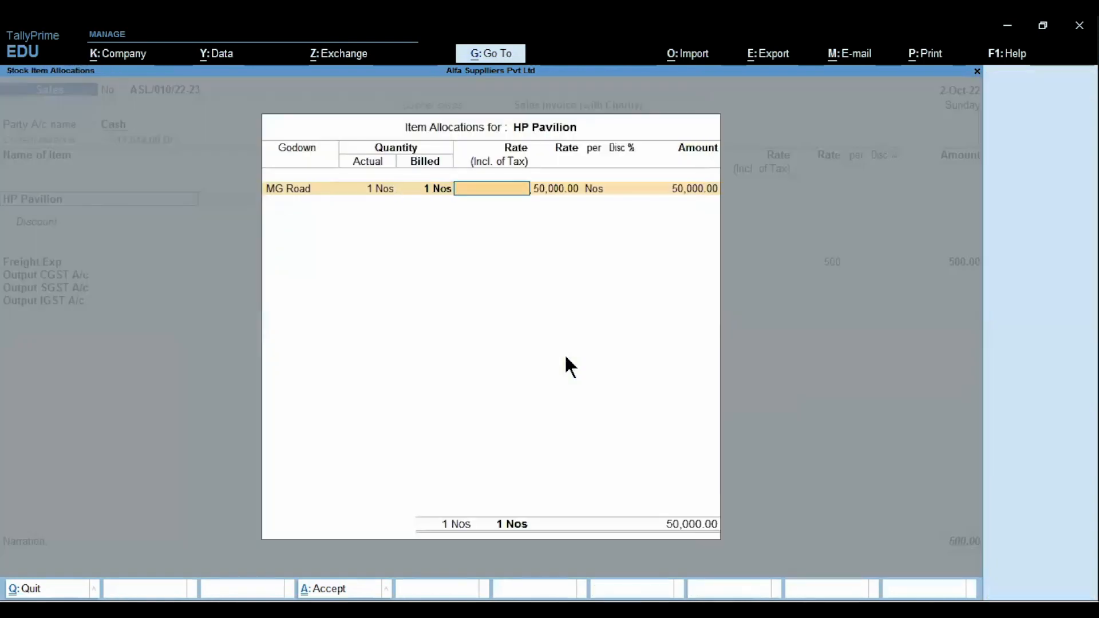
key("Return")
key("Return")
key("Return")
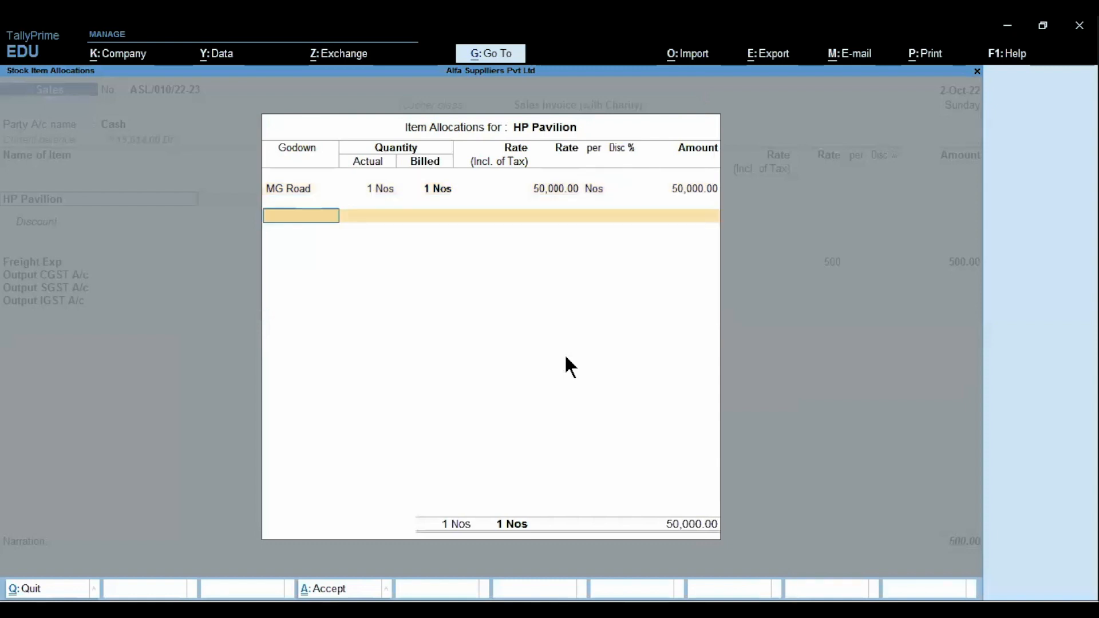
key("Return")
key("Return")
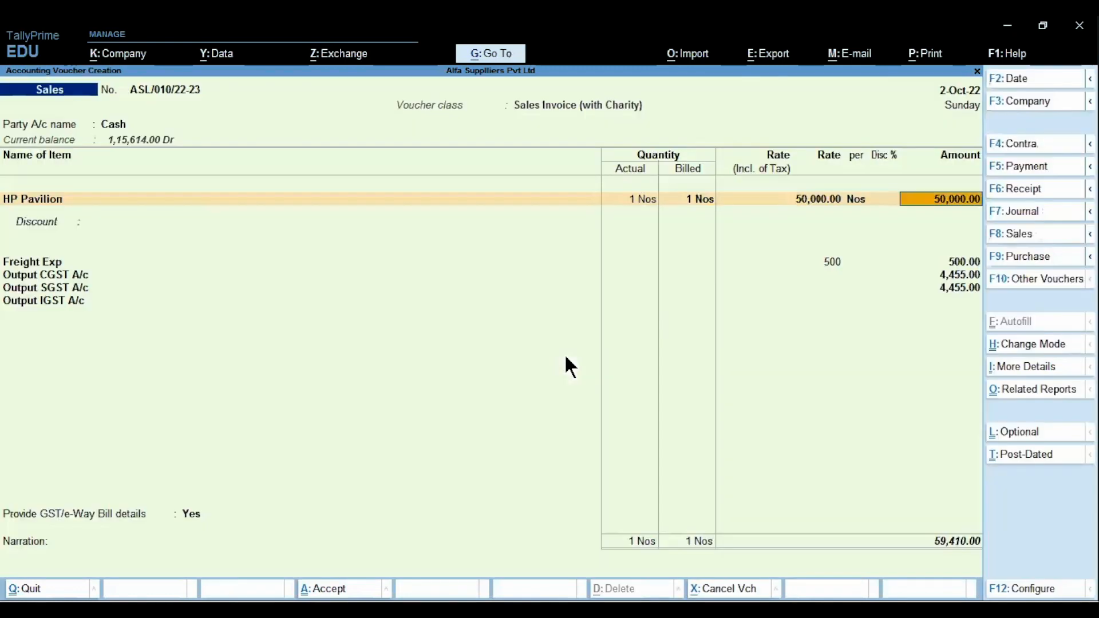
End the item list, accept the e-Way Bill details unfilled, save the voucher without narration and return to the Gateway of Tally.
key("Return")
key("Return")
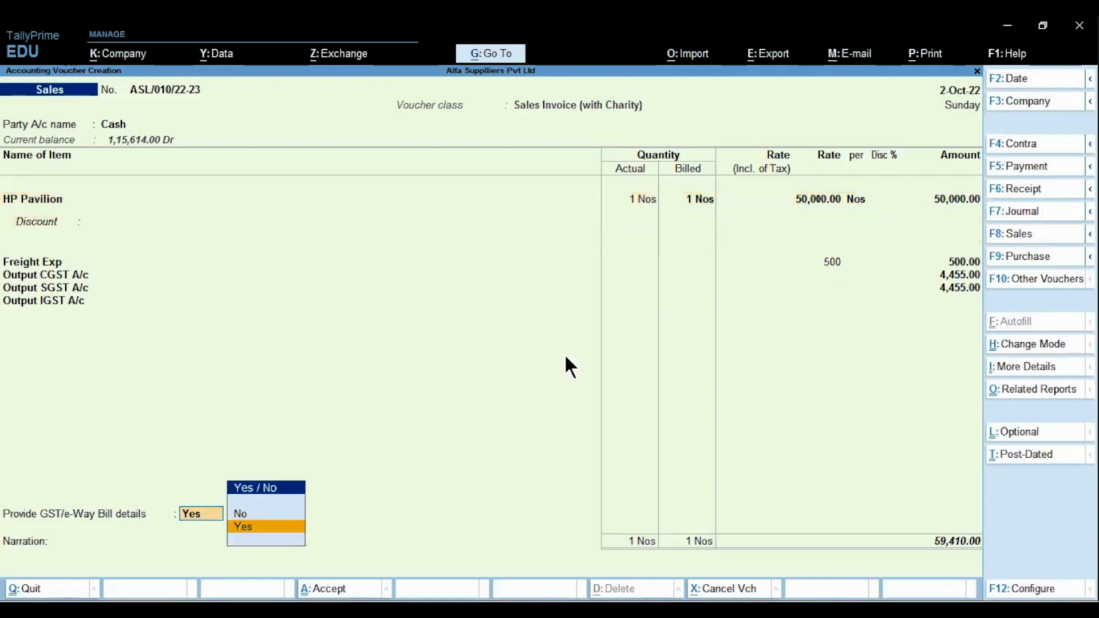
key("Return")
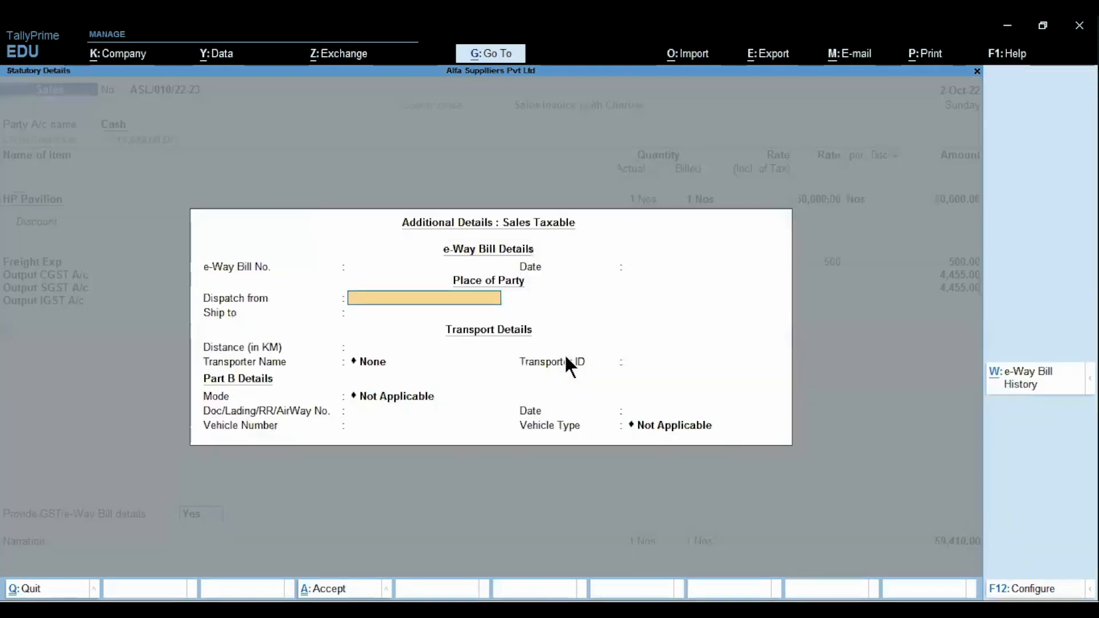
key("ctrl+a")
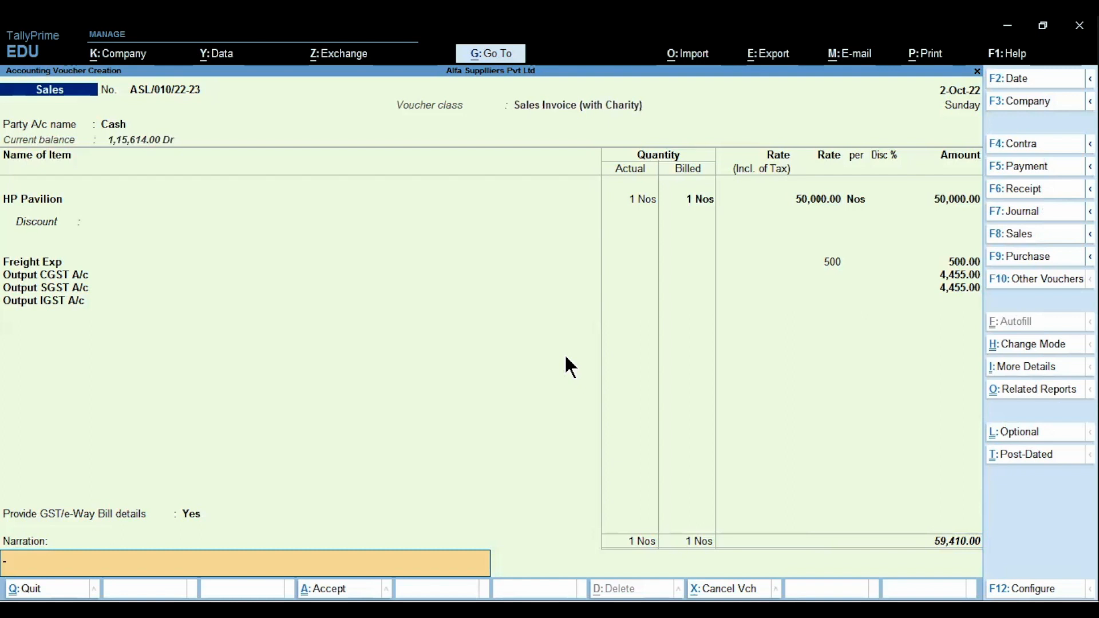
key("Return")
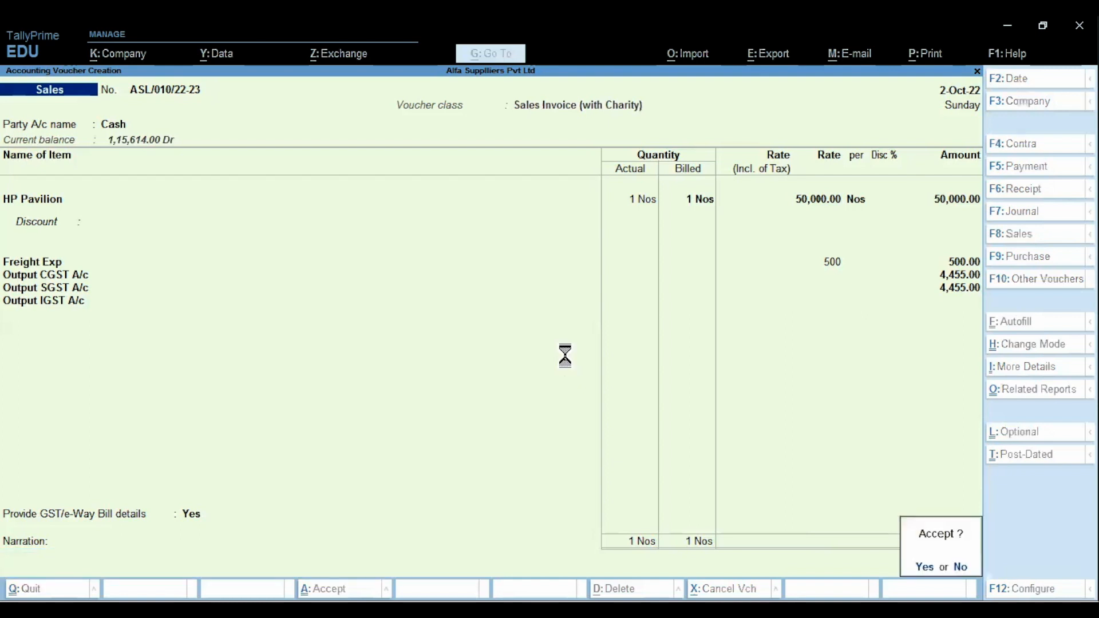
key("Return")
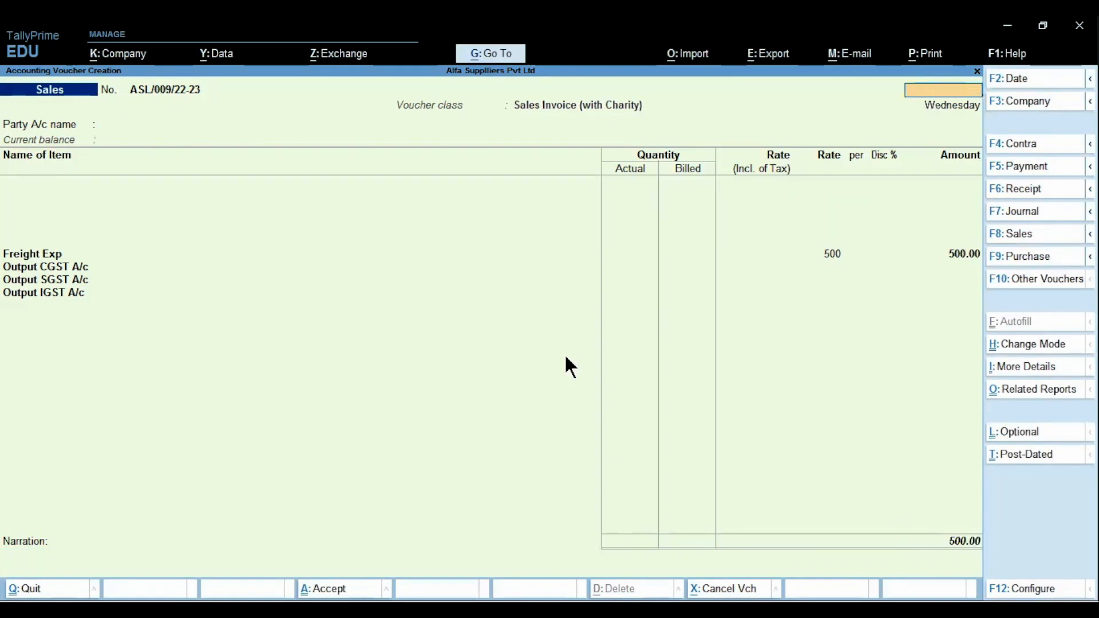
key("Escape")
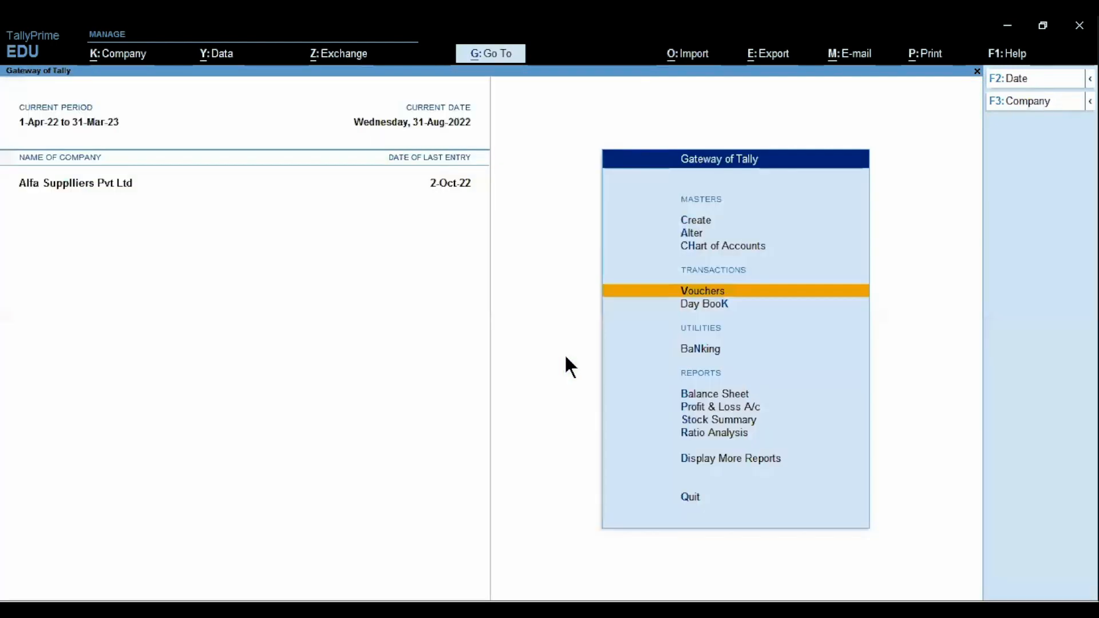
Open the Account Books list of reports from the Display More Reports section.
key("Down")
key("Down")
key("Down")
key("Down")
key("Down")
key("Down")
key("Down")
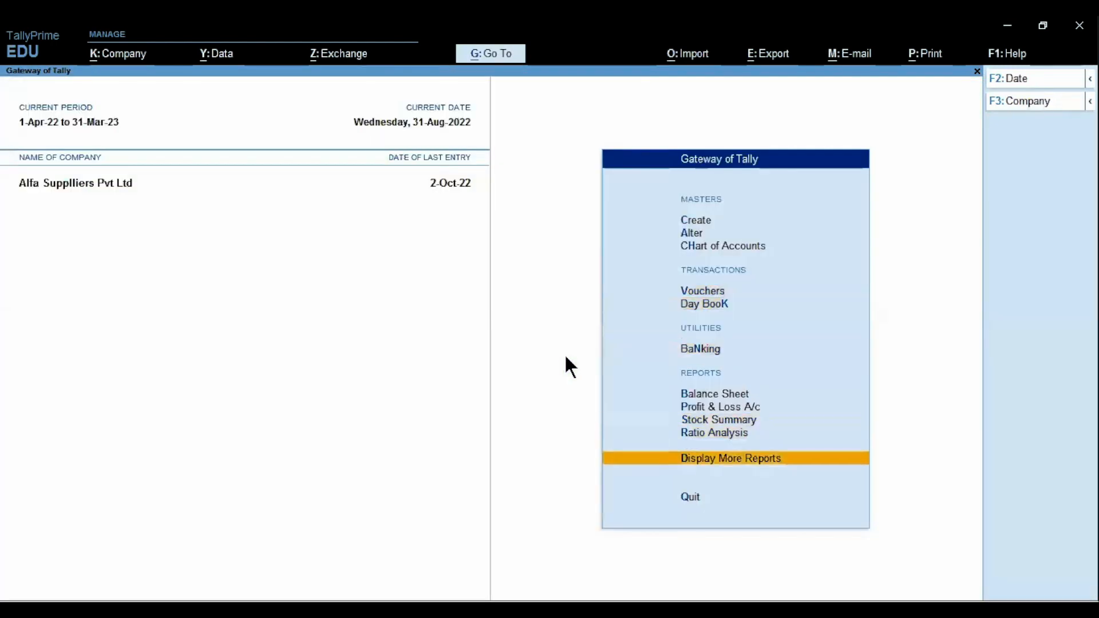
key("Return")
key("Down")
key("Down")
key("Down")
key("Down")
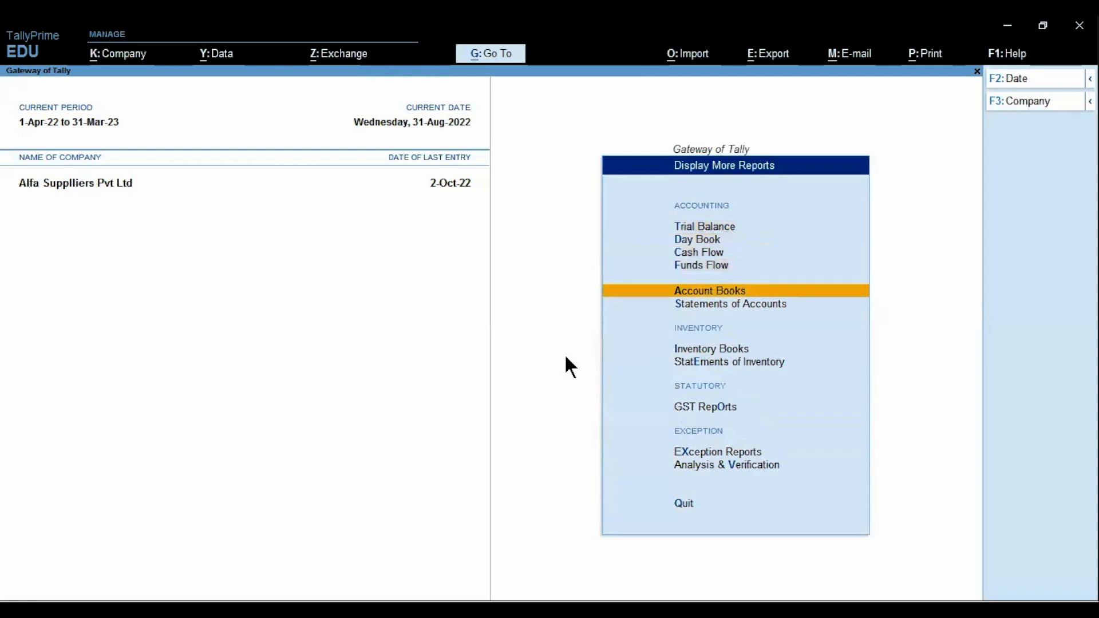
key("Return")
Open the Sales Register and list the sales vouchers for October.
key("Down")
key("Down")
key("Down")
key("Down")
key("Down")
key("Down")
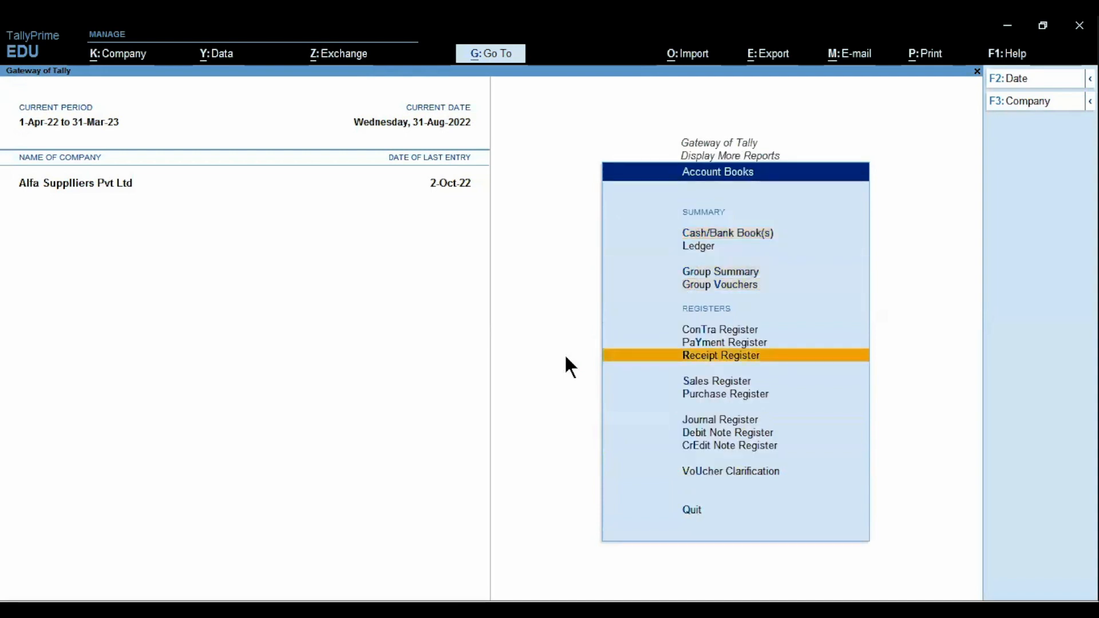
key("Down")
key("Return")
key("Return")
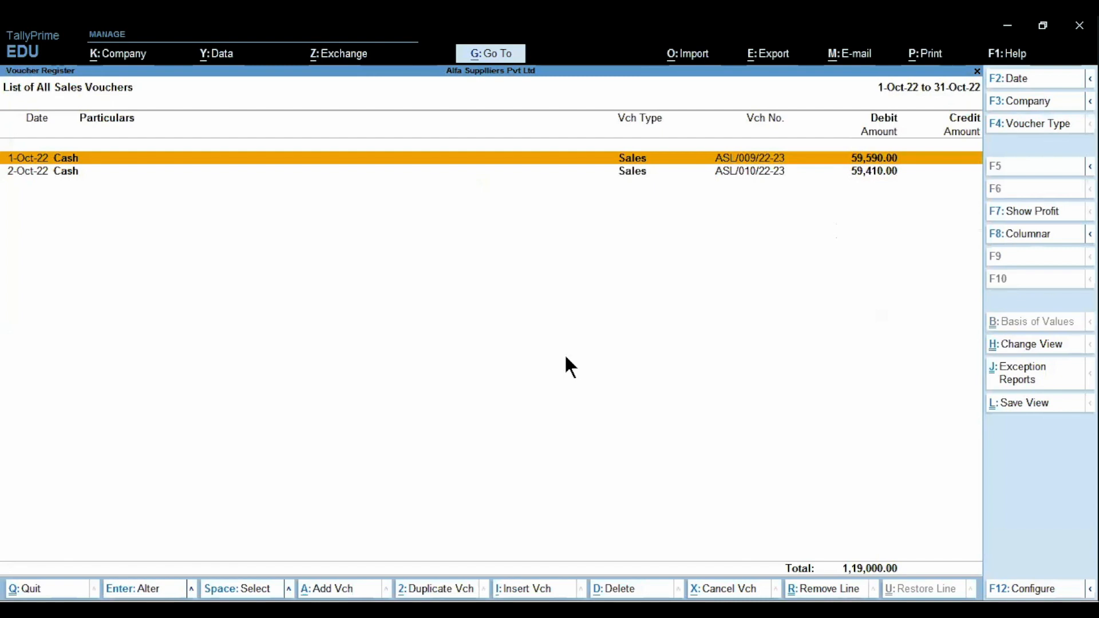
Compare the debit amounts of the 1-Oct-22 and 2-Oct-22 cash sales vouchers in the October list.
key("Down")
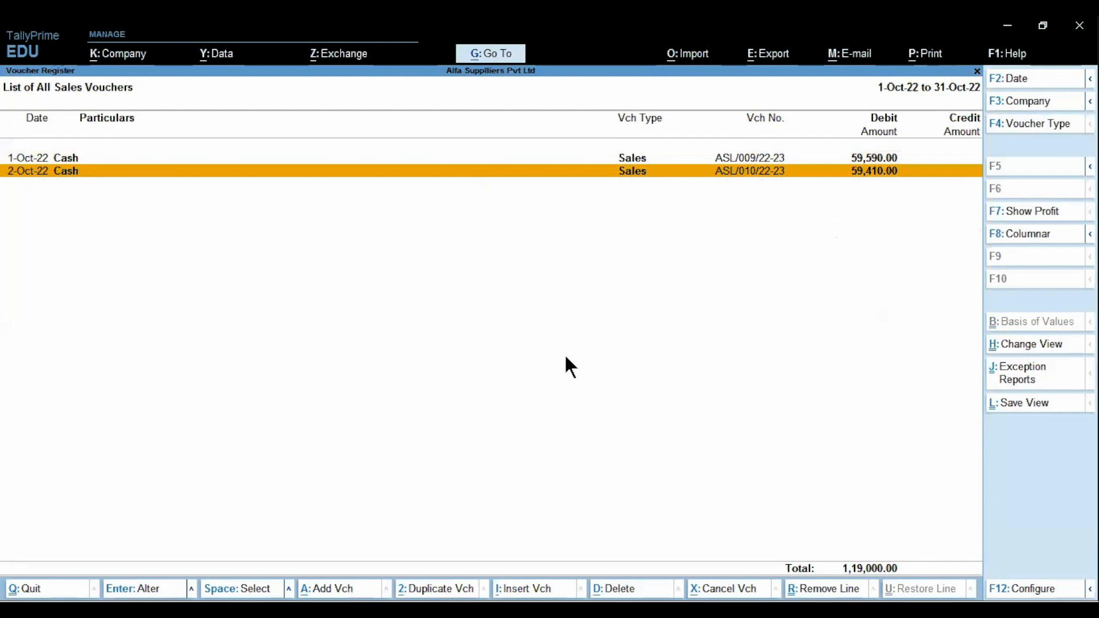
left_click(867, 158)
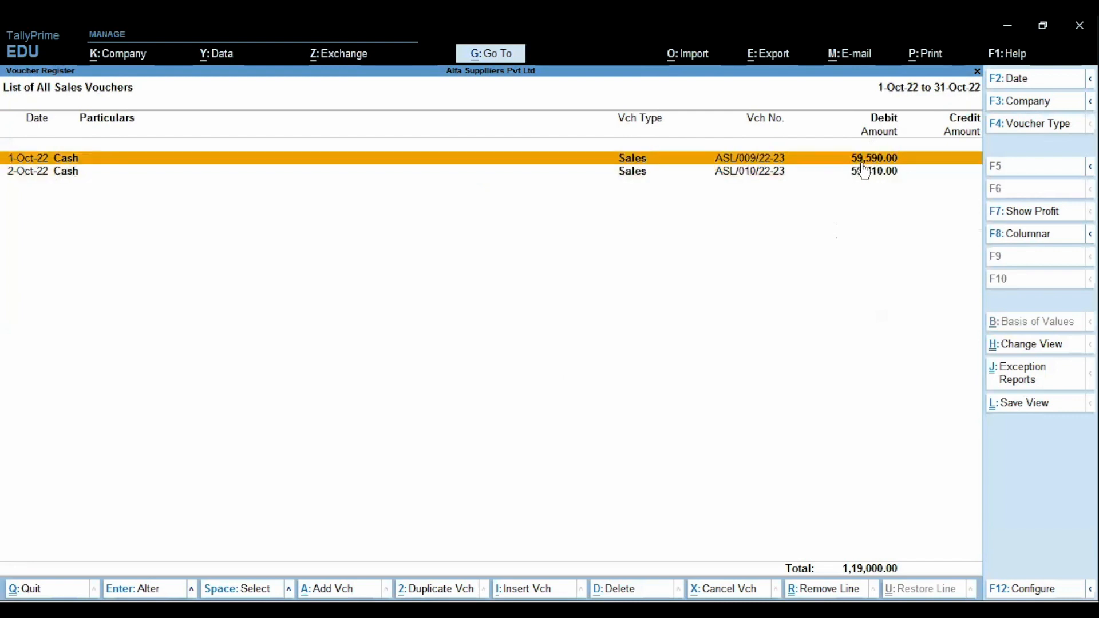
left_click(884, 173)
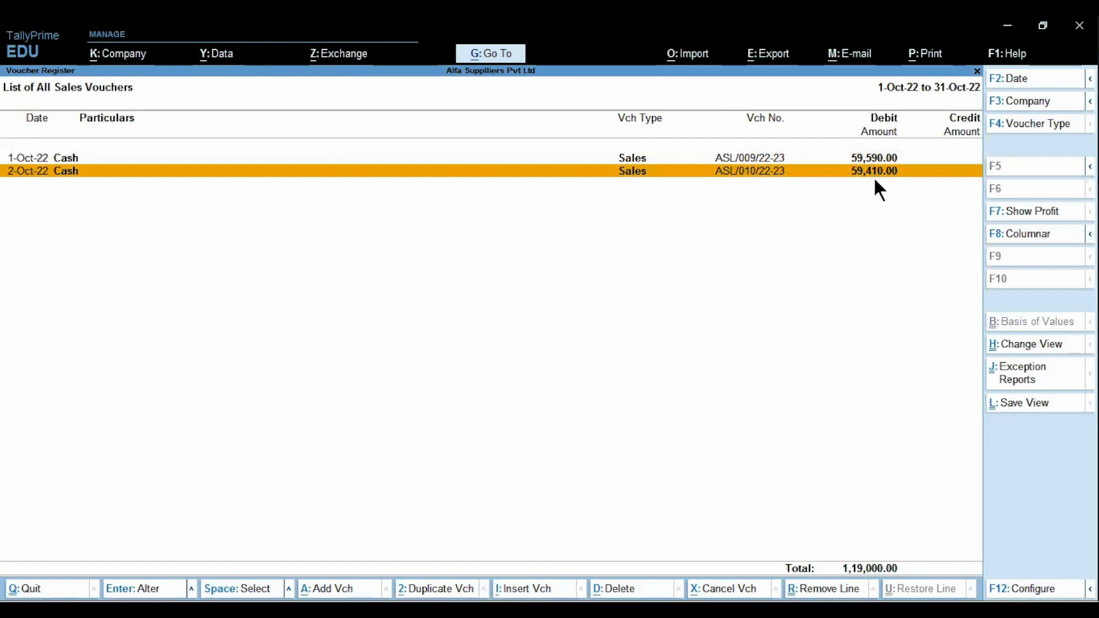
key("Up")
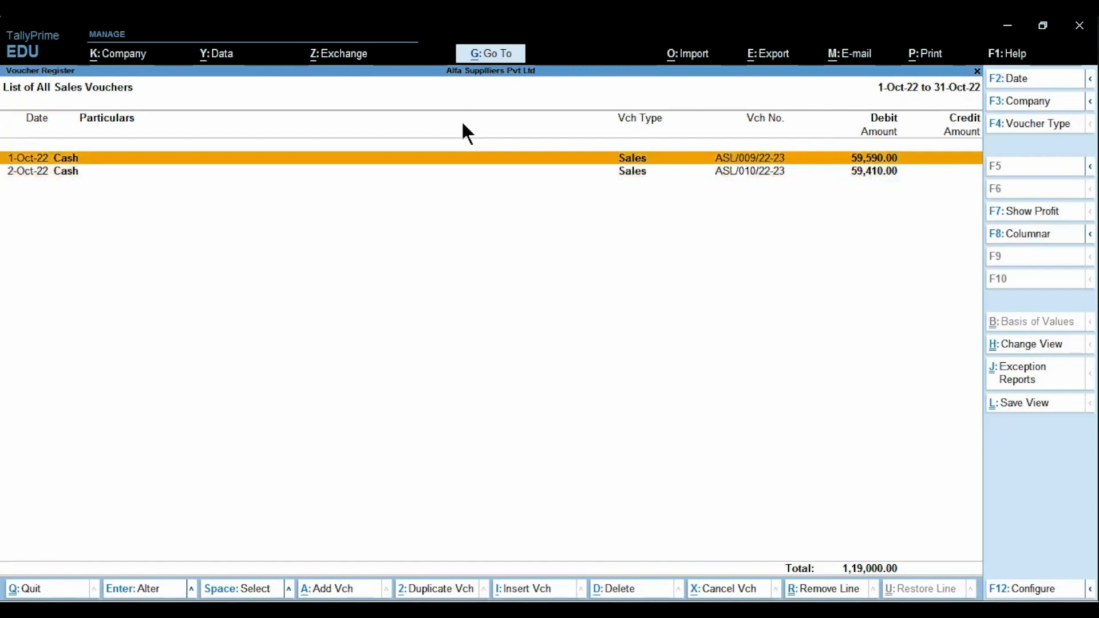
View the 1-Oct-22 and 2-Oct-22 cash sales vouchers in turn, leaving each without changes.
key("Return")
key("BackSpace")
key("Escape")
key("y")
key("Down")
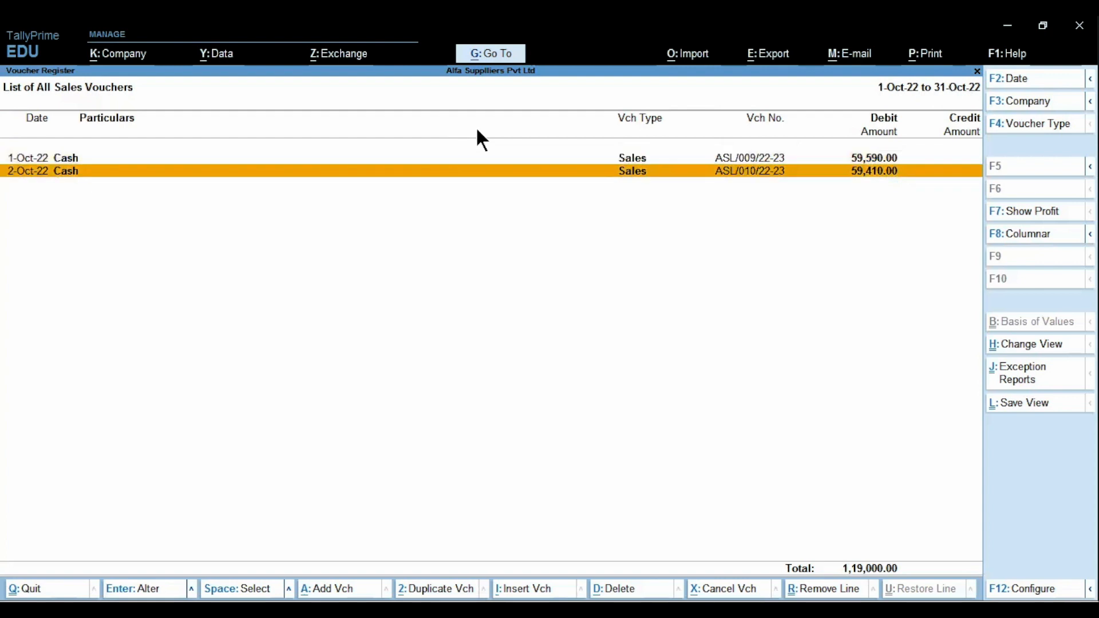
left_click(881, 176)
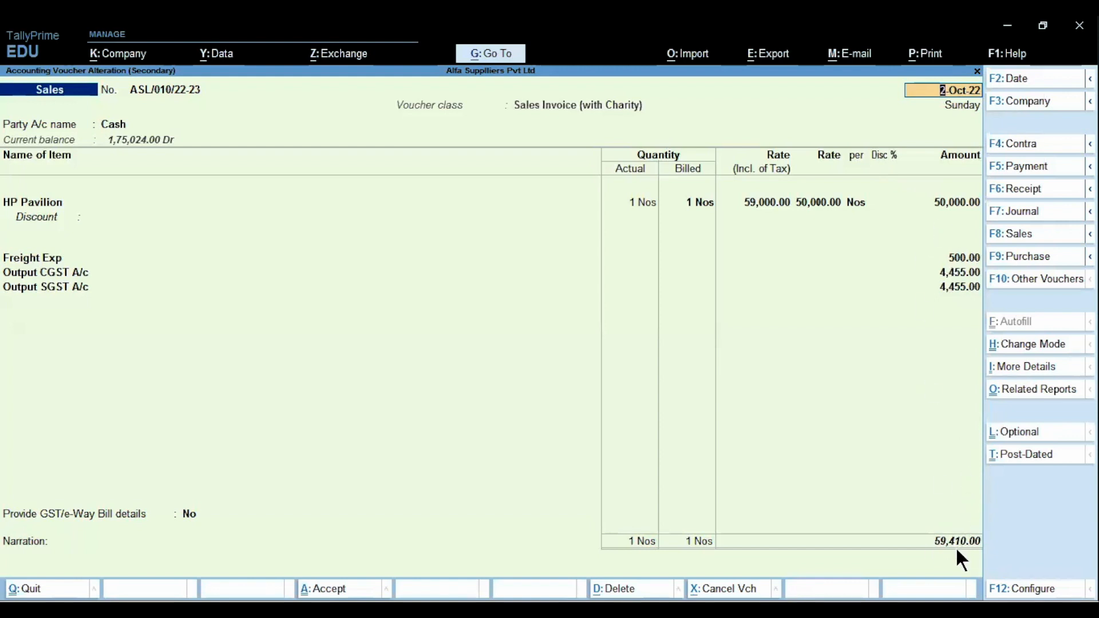
key("Escape")
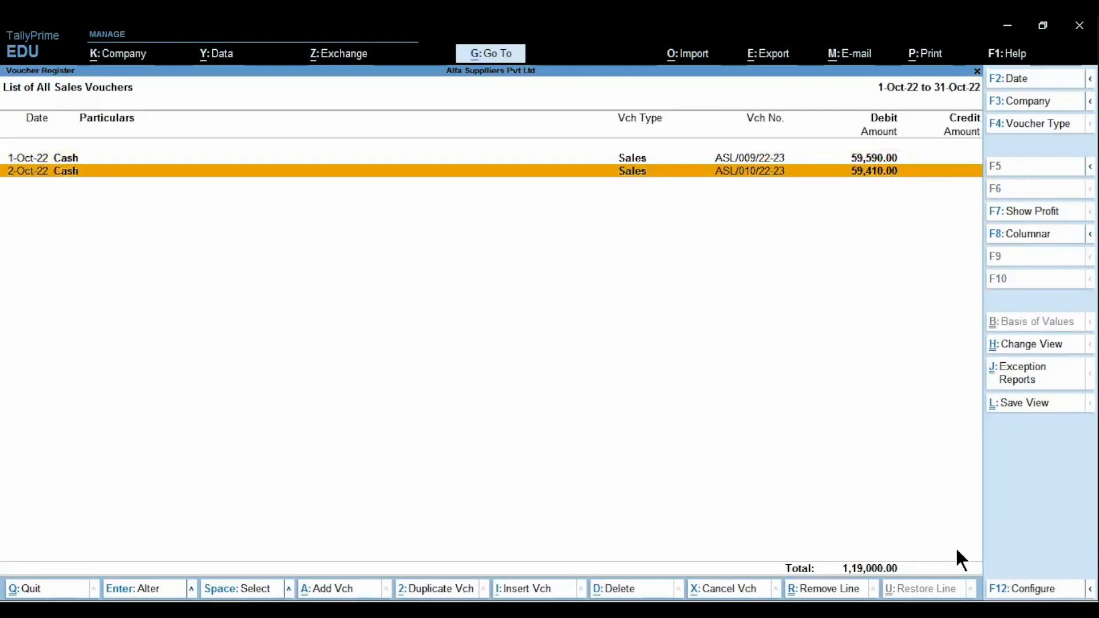
Review the freight and GST amounts in the 1-Oct-22 sales voucher again and go back to the voucher list.
left_click(870, 164)
key("Return")
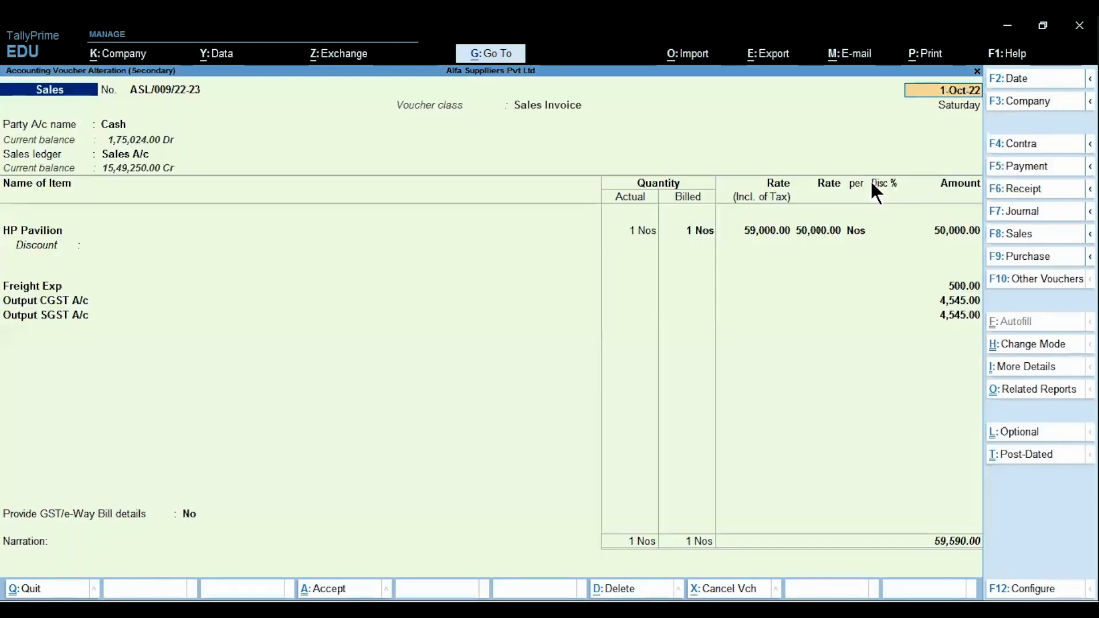
key("BackSpace")
key("Escape")
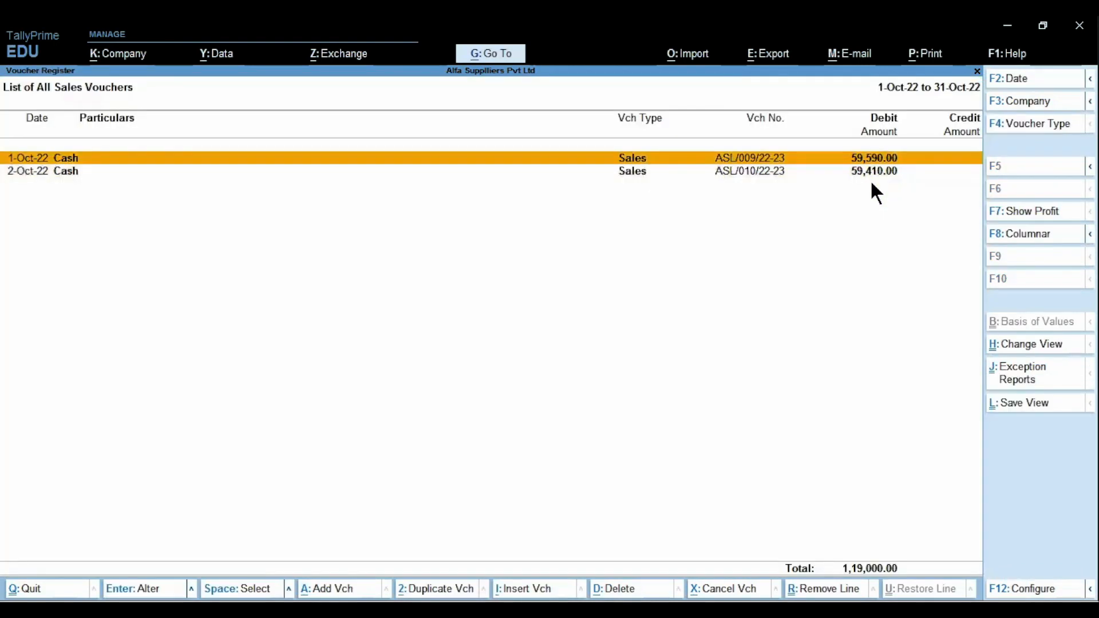
key("Down")
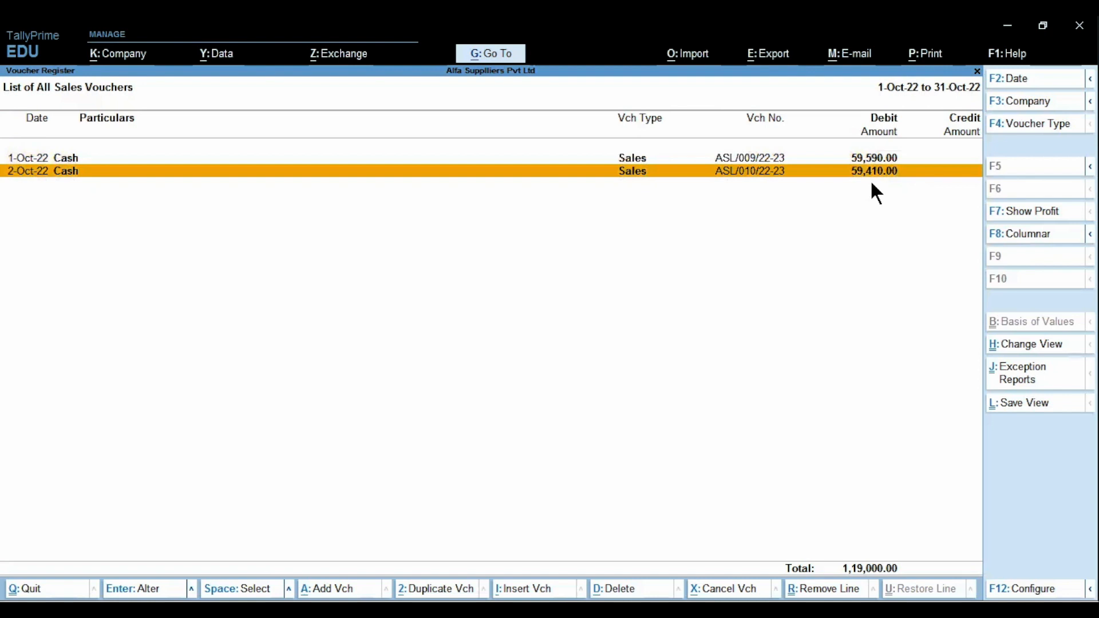
Leave the Sales Register and open the Profit & Loss A/c report.
key("Escape")
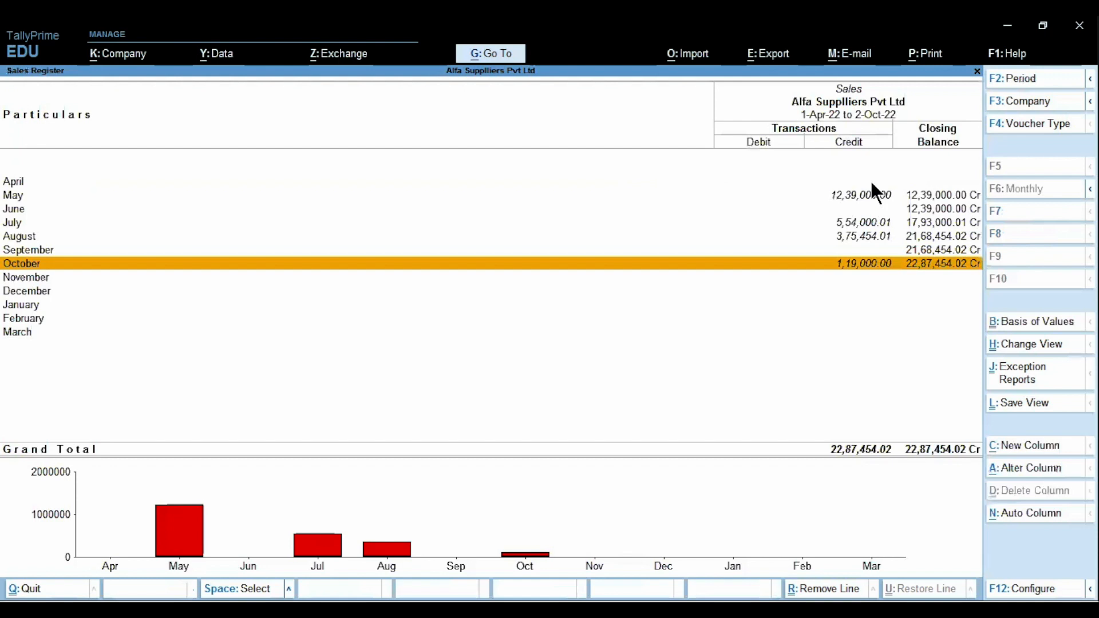
key("Escape")
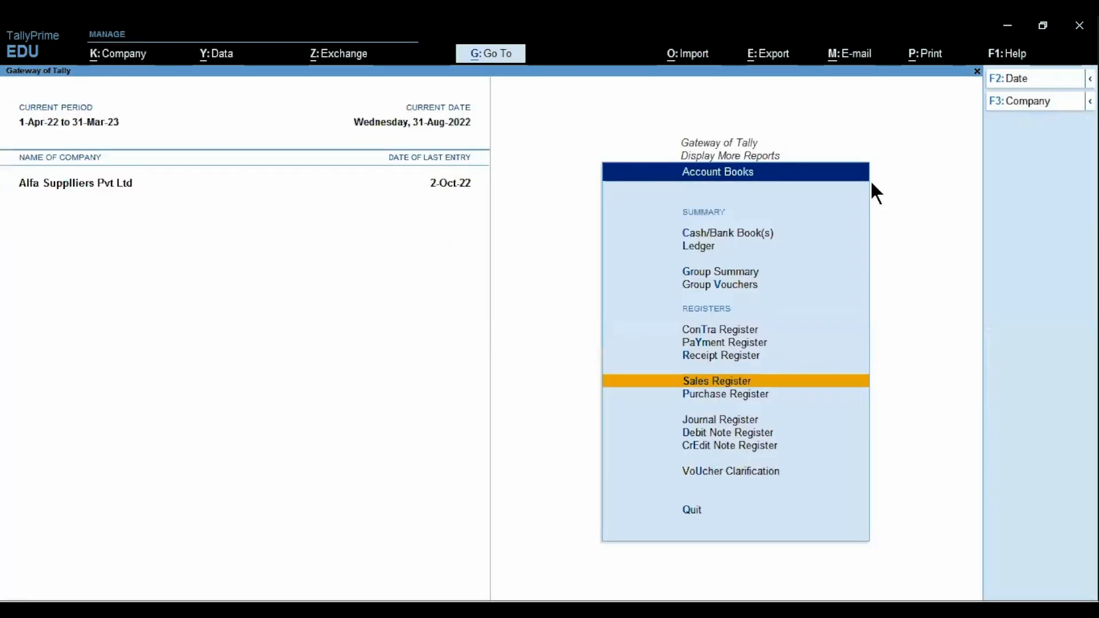
key("Escape")
key("Escape")
key("Up")
key("Up")
key("p")
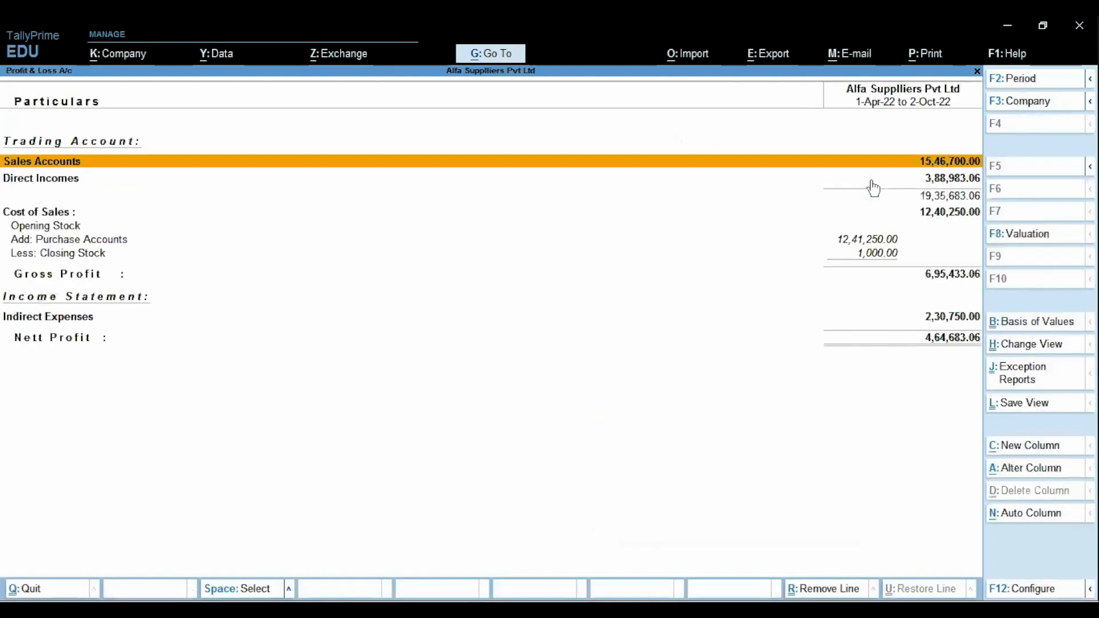
Examine the October vouchers of the Sales A/c ledger under Sales Accounts and return to the Profit & Loss A/c.
key("Down")
key("Up")
key("Return")
key("Down")
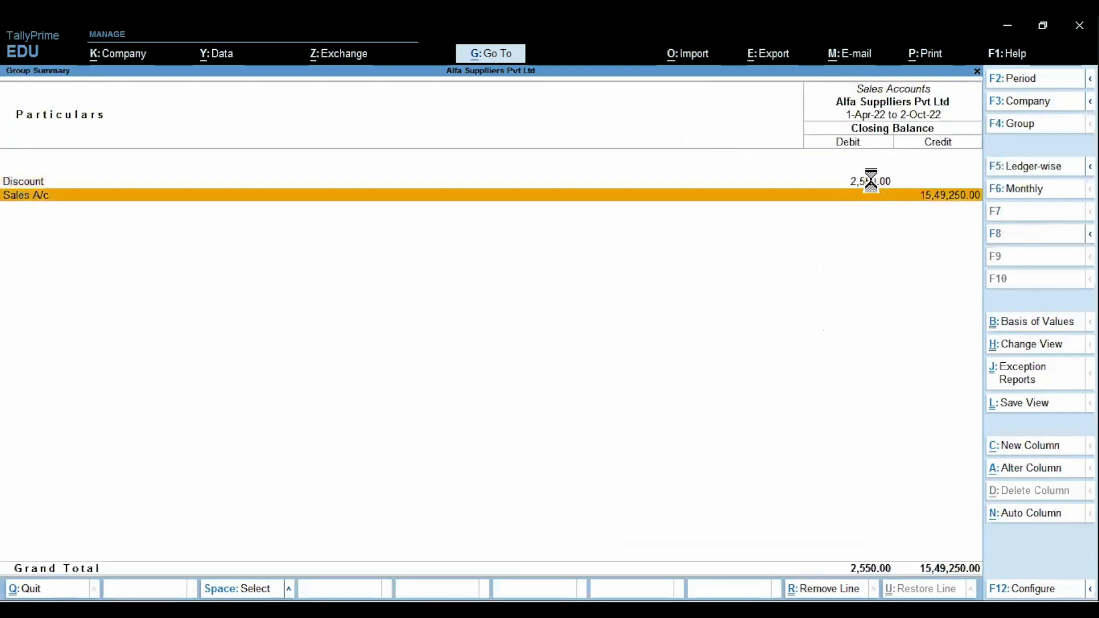
key("Return")
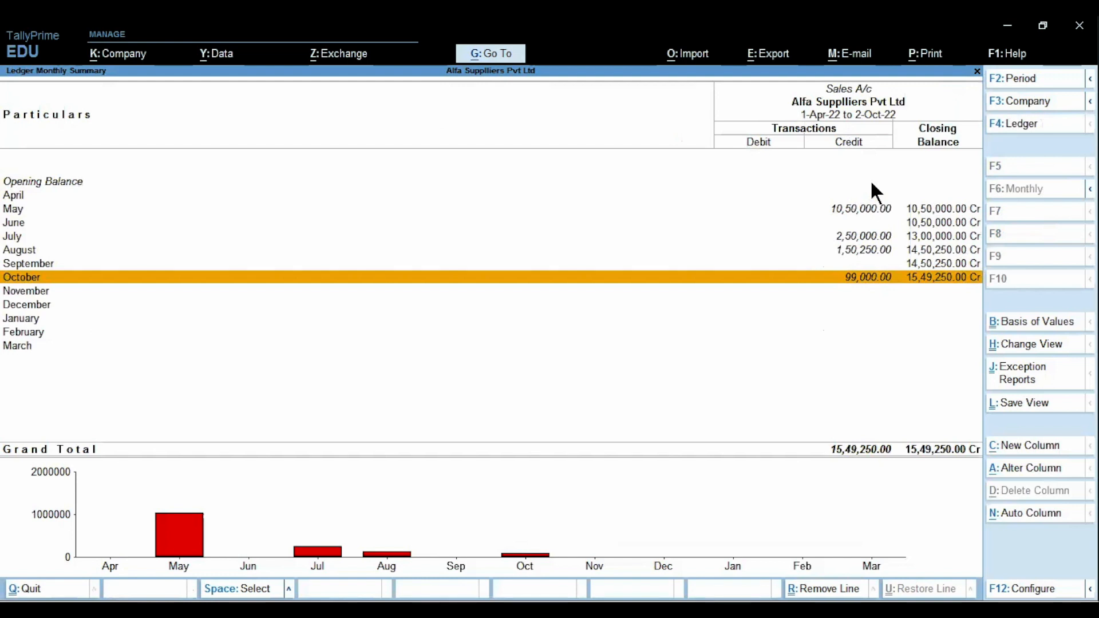
key("Return")
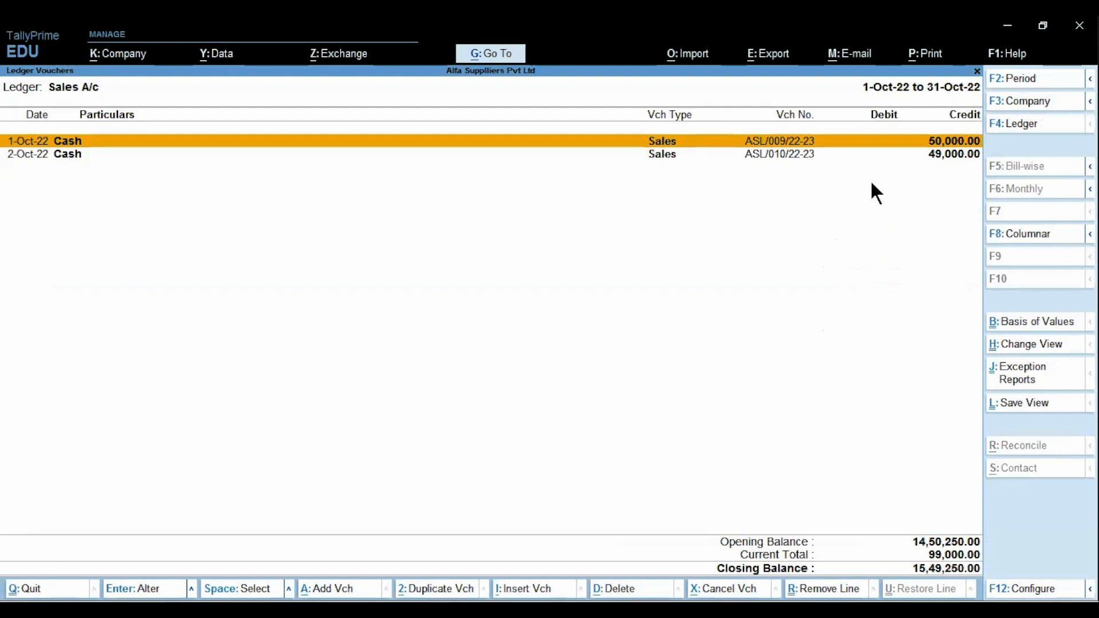
key("Down")
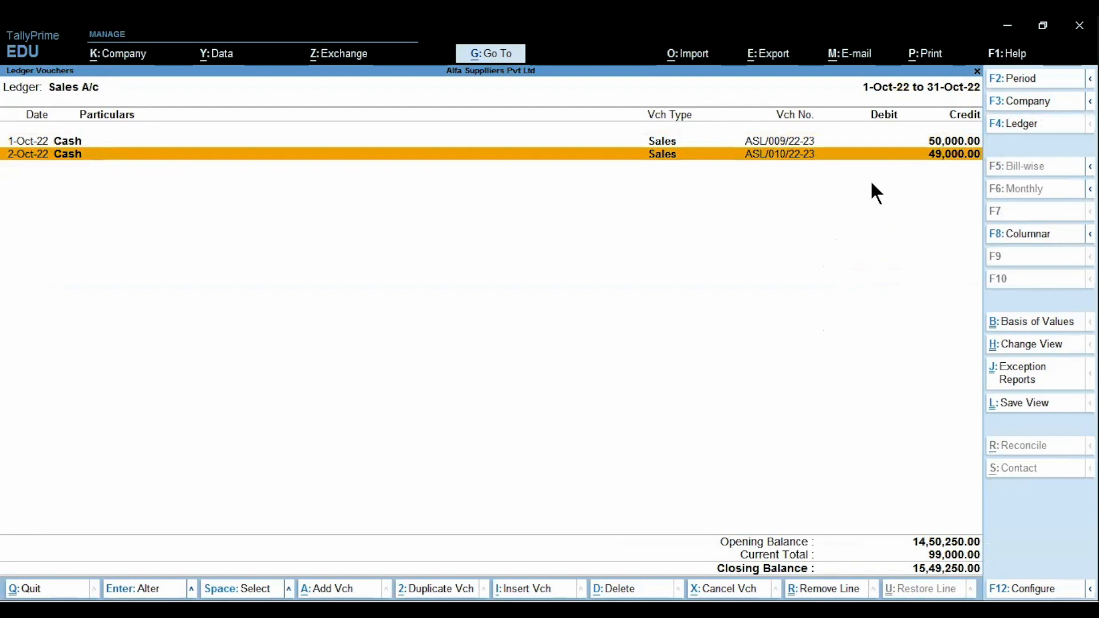
key("Escape")
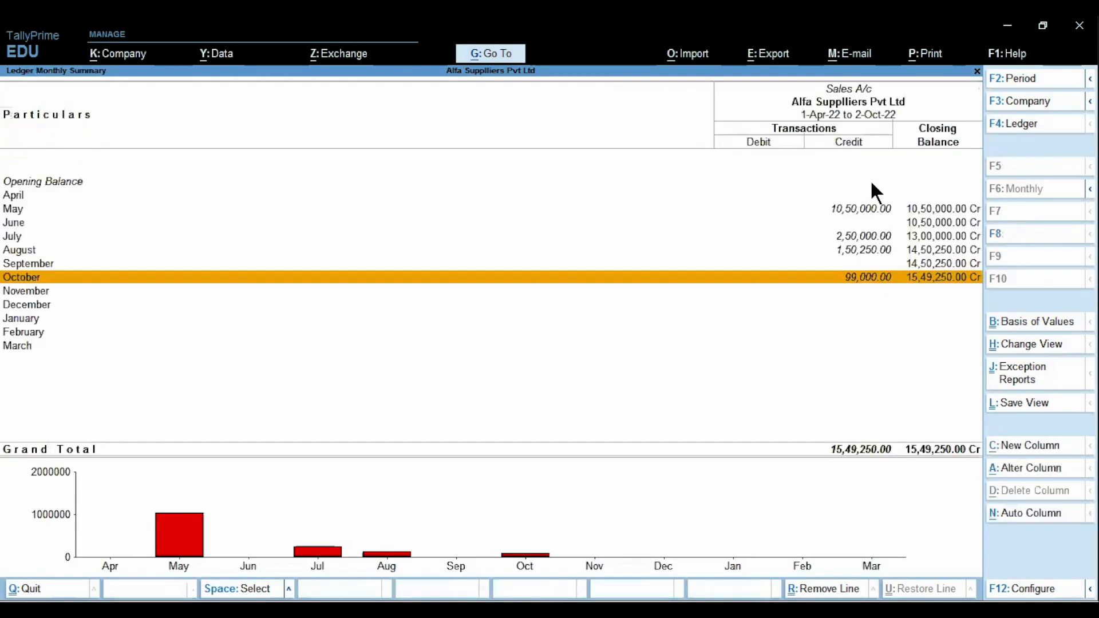
key("Escape")
key("Escape")
Drill into Indirect Expenses and show the October vouchers of the Donation to WHO ledger.
key("Down")
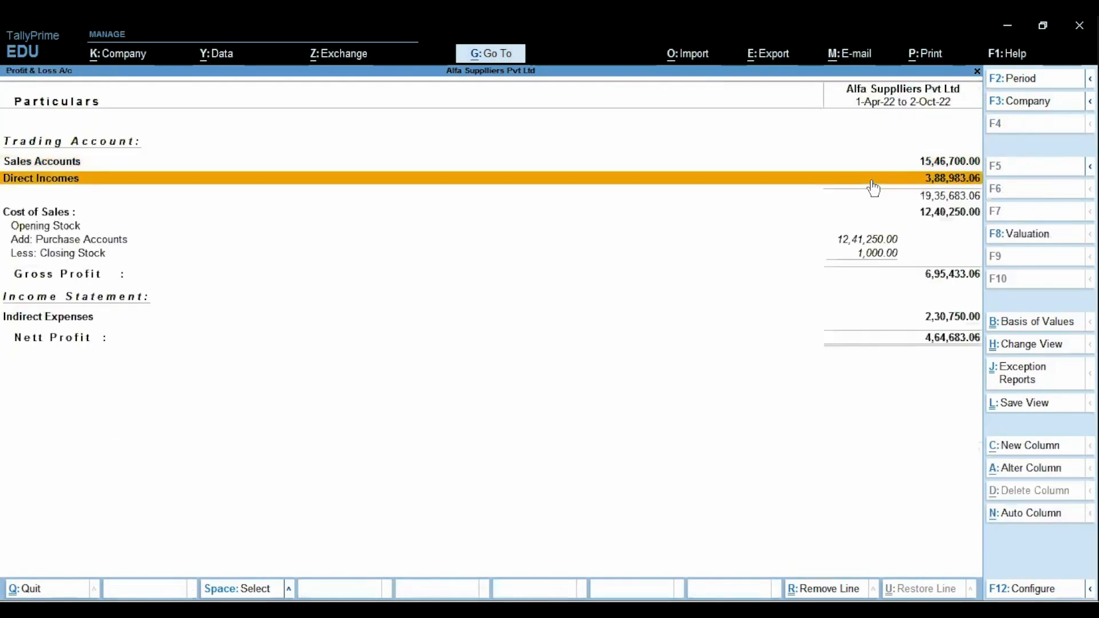
key("Down")
key("Down")
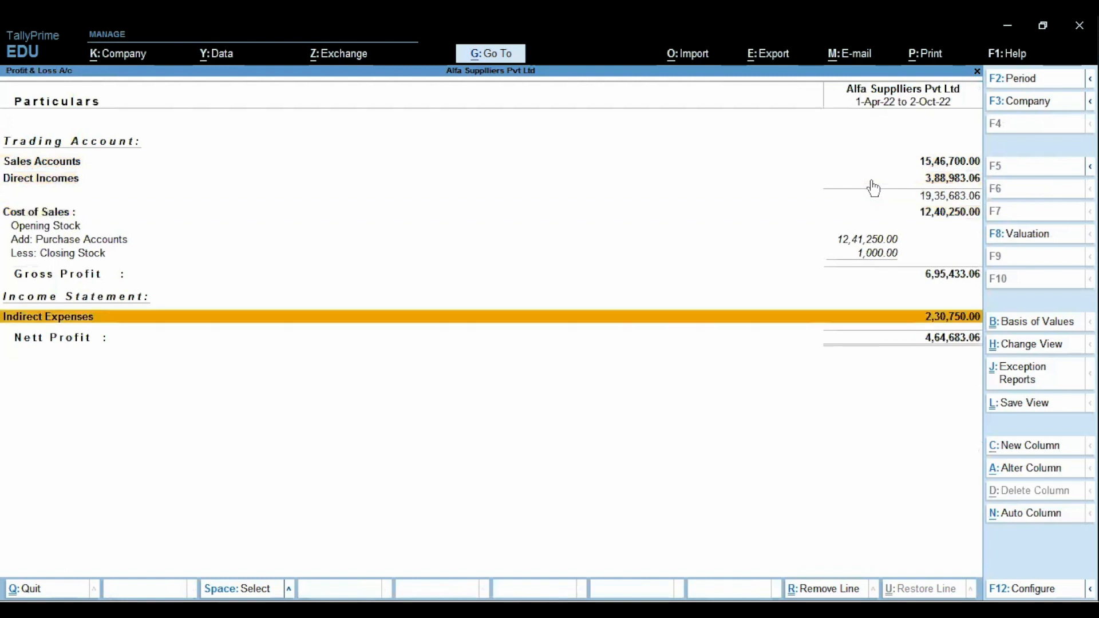
key("Return")
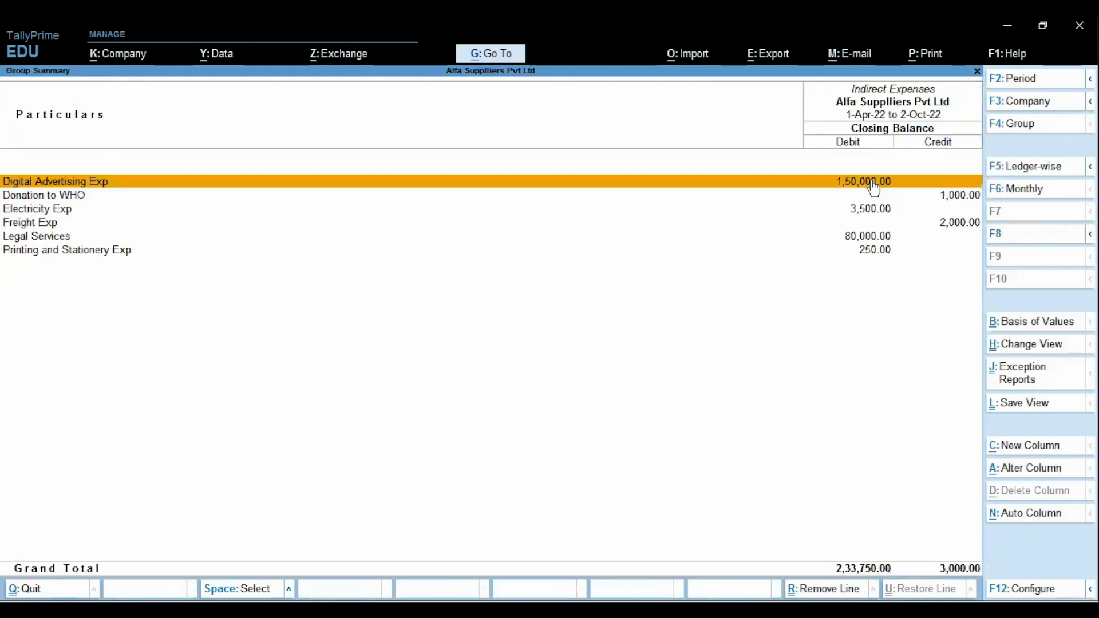
key("Down")
key("Return")
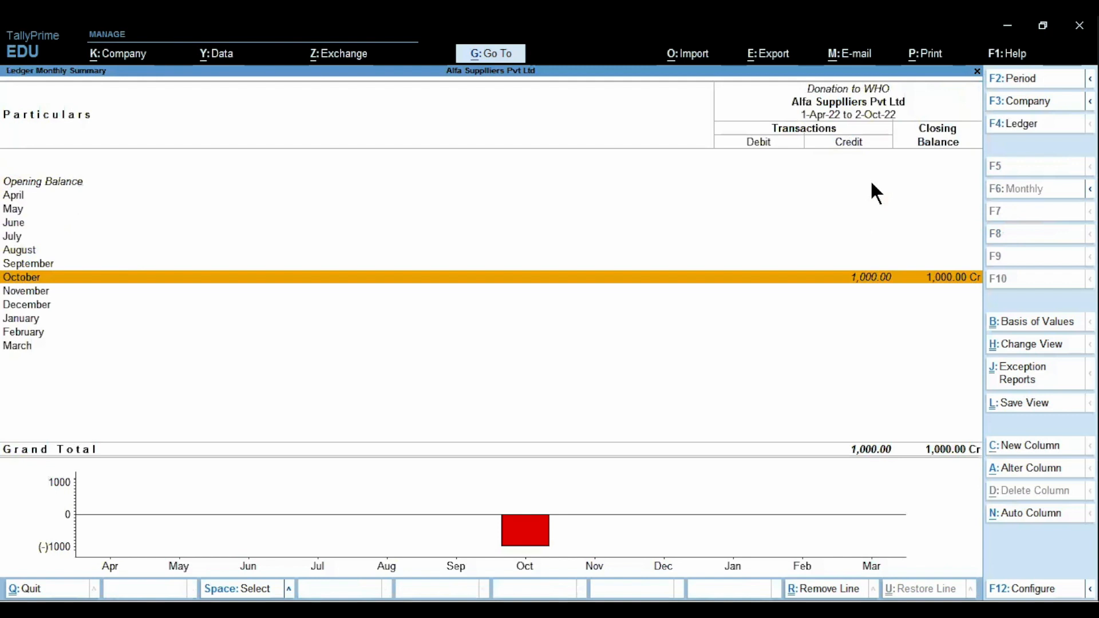
key("Return")
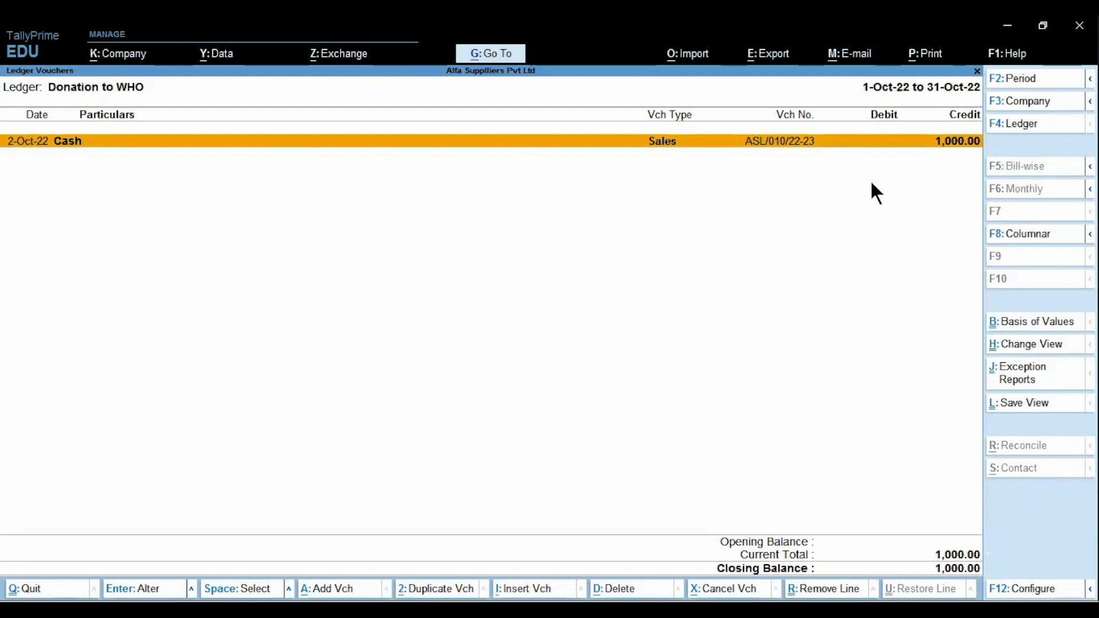
View the 2-Oct-22 sales voucher behind the donation entry, close it unchanged and back out of the donation ledger reports.
key("Return")
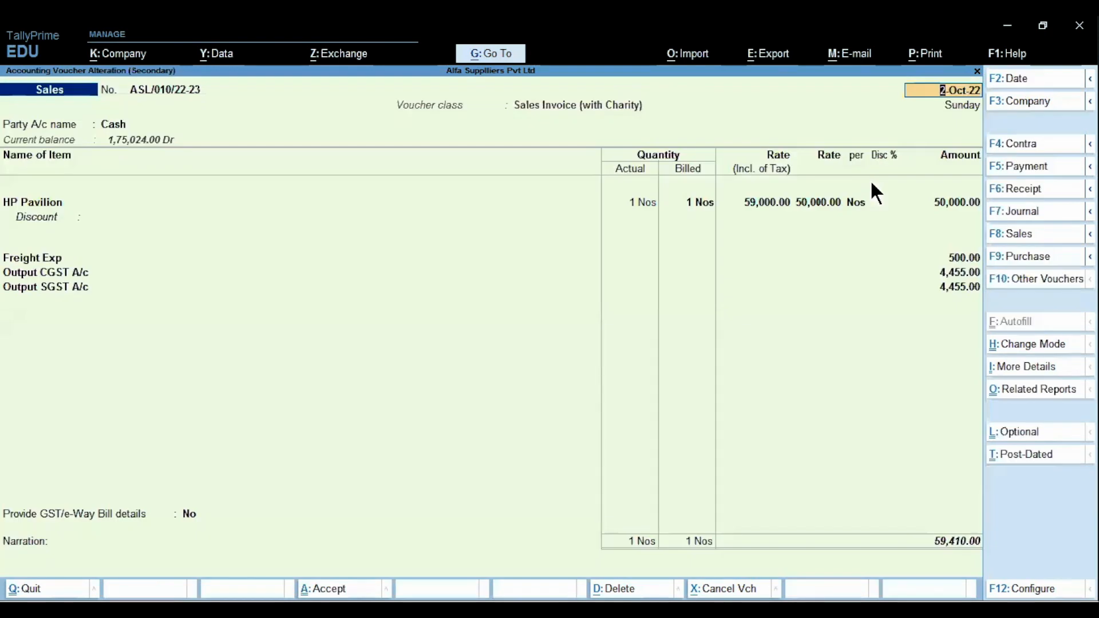
key("BackSpace")
key("Escape")
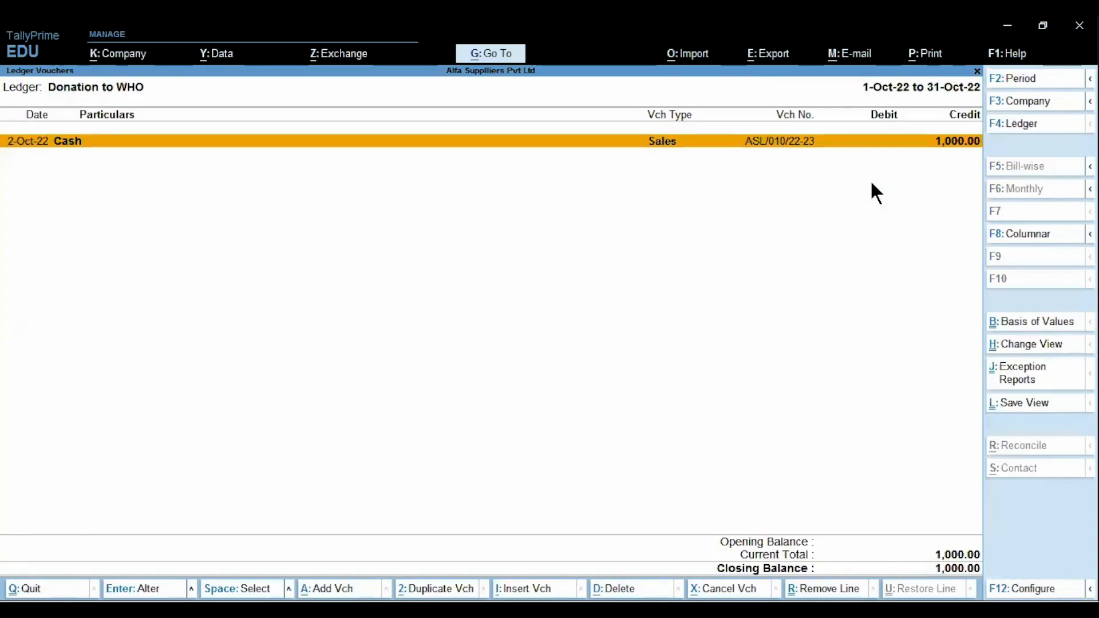
key("Escape")
key("Escape")
key("Escape")
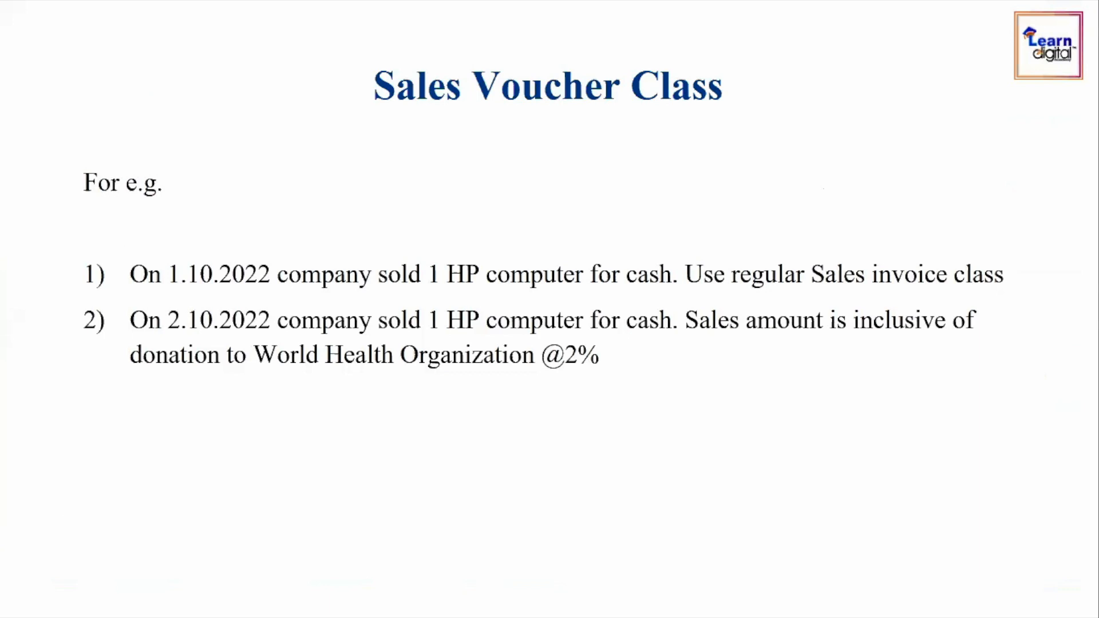
key("Right")
key("Left")
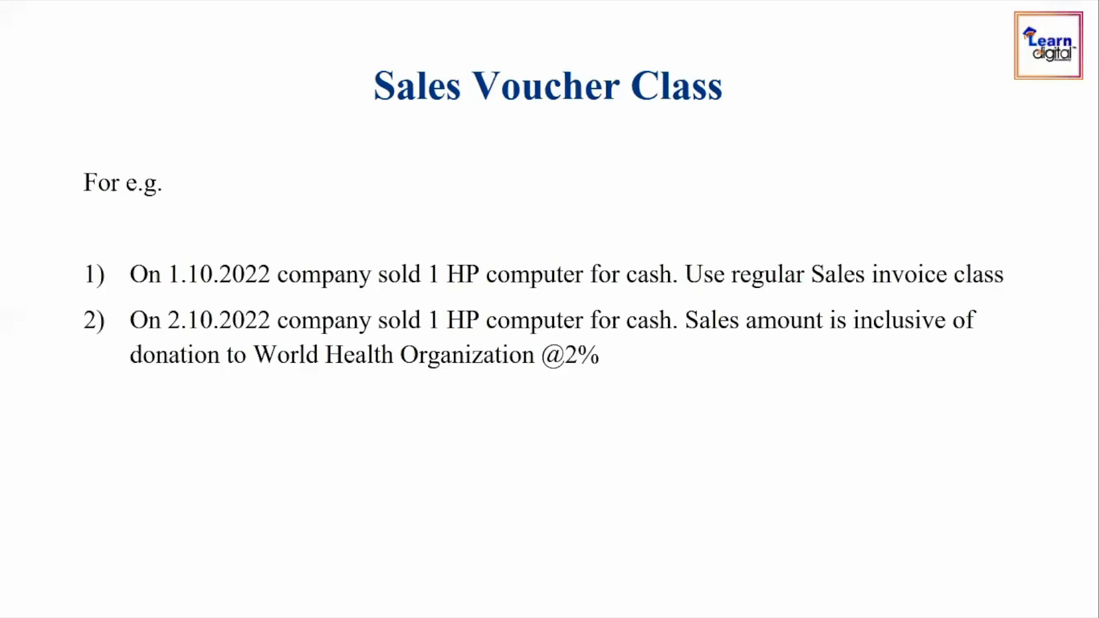